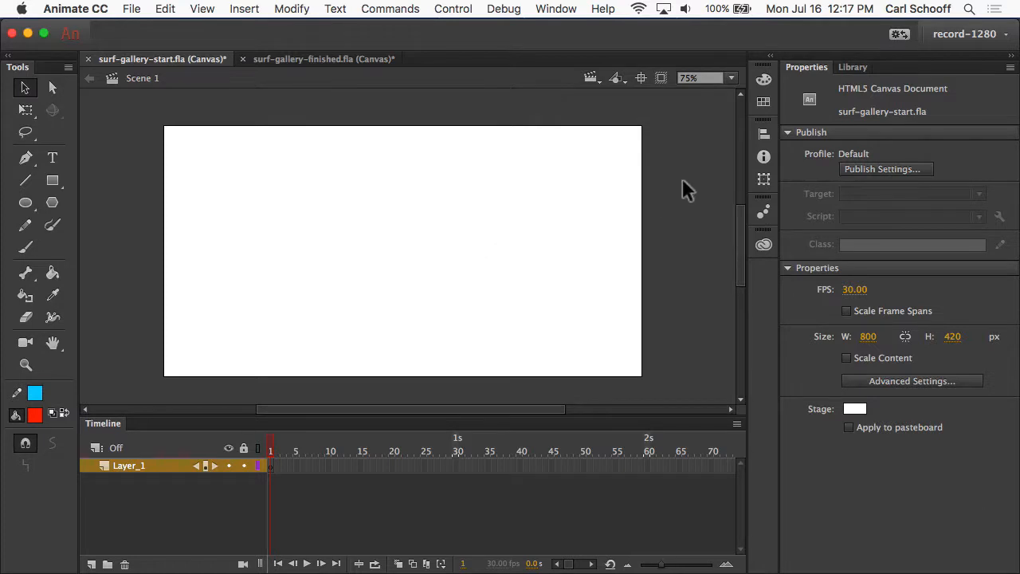
- Preview the surf symbols and their source PNG images in the document's library
{"action": "left_click", "coordinate": [852, 67]}
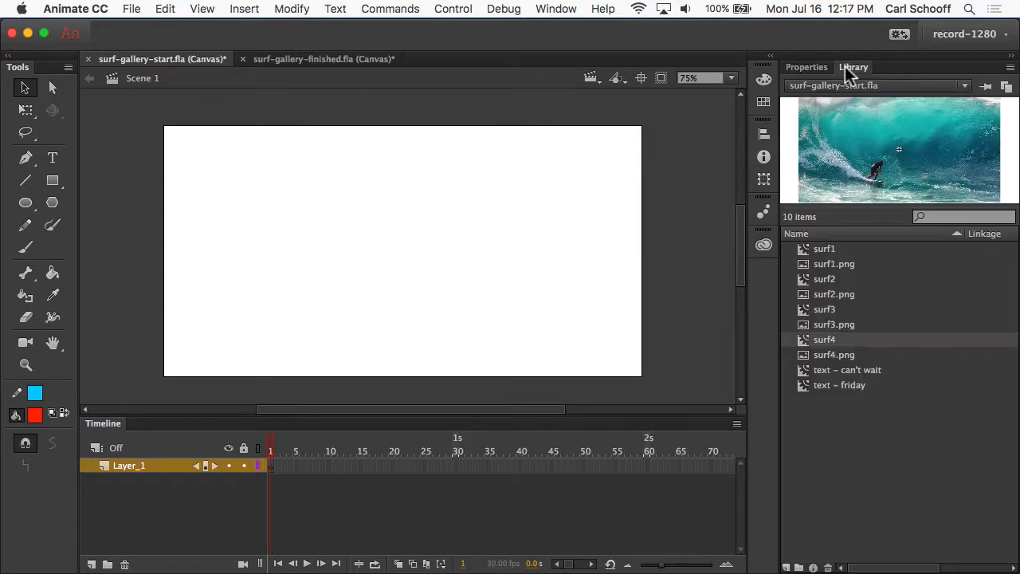
{"action": "left_click", "coordinate": [826, 249]}
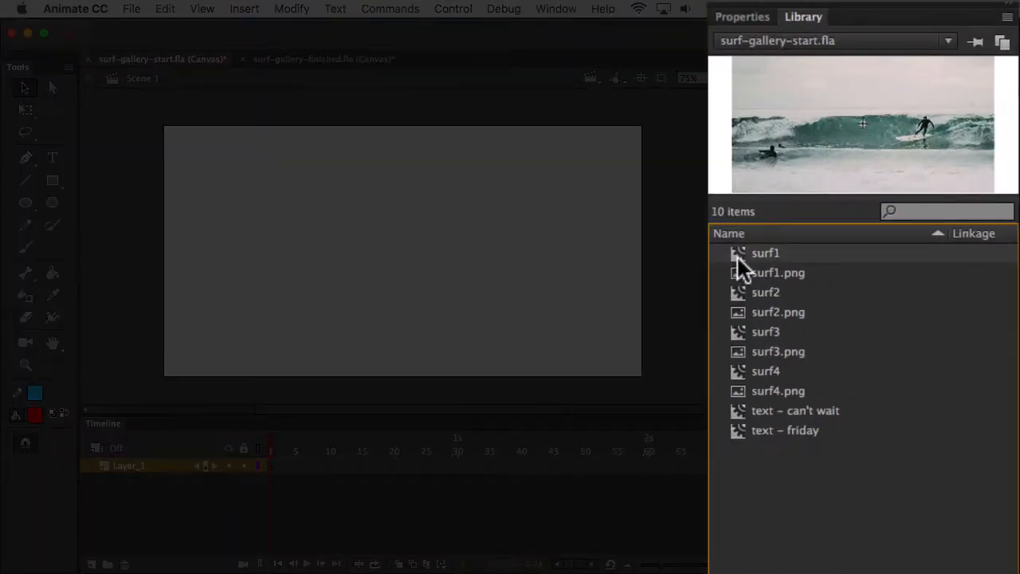
{"action": "left_click", "coordinate": [764, 293]}
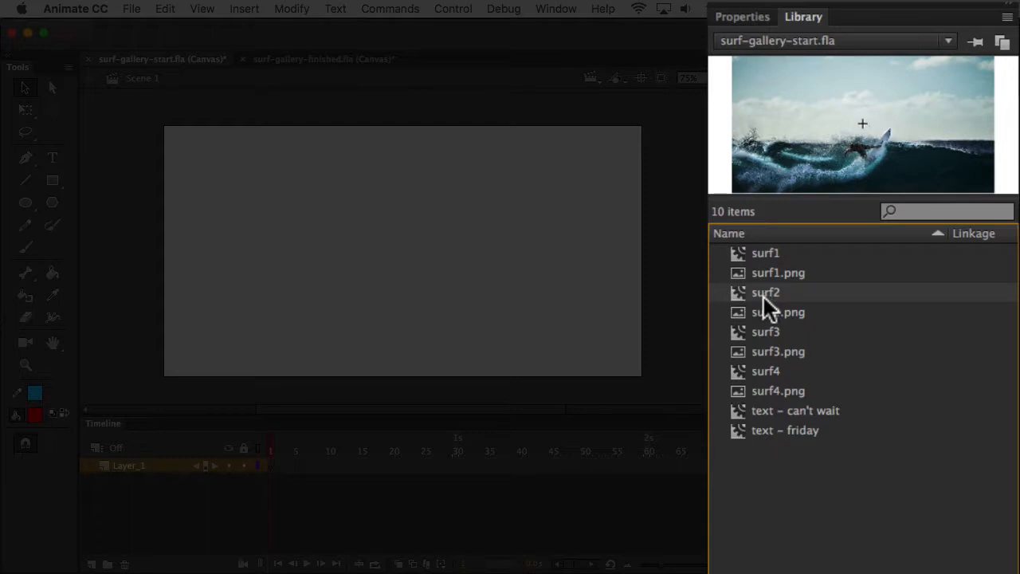
{"action": "left_click", "coordinate": [799, 275]}
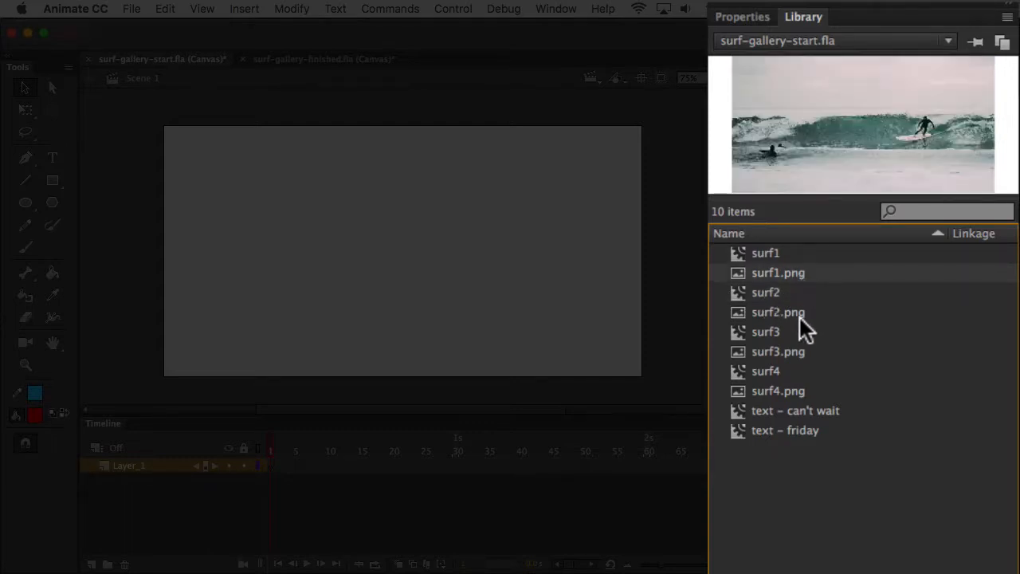
{"action": "left_click", "coordinate": [800, 315]}
{"action": "left_click", "coordinate": [795, 354]}
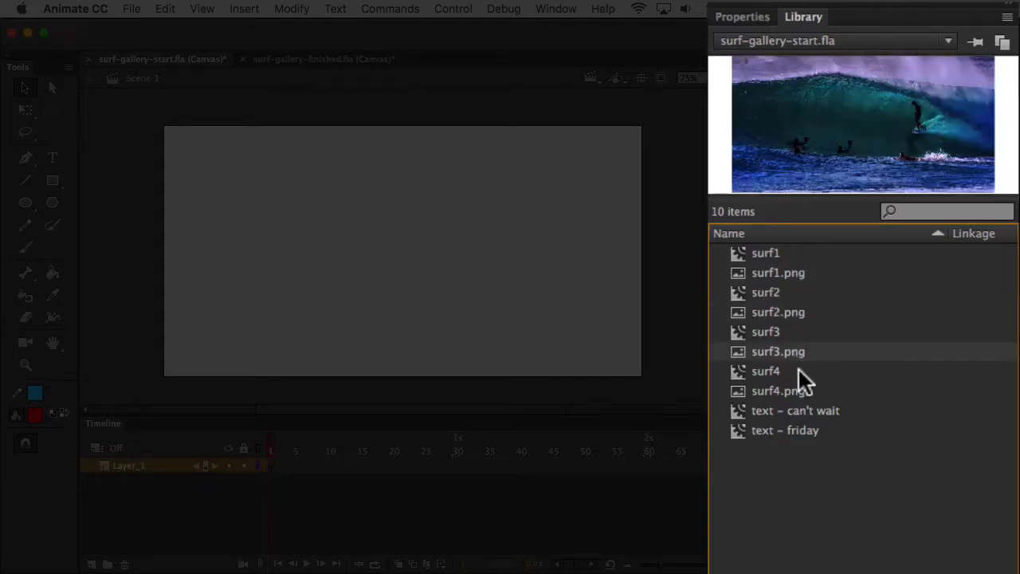
{"action": "left_click", "coordinate": [793, 392]}
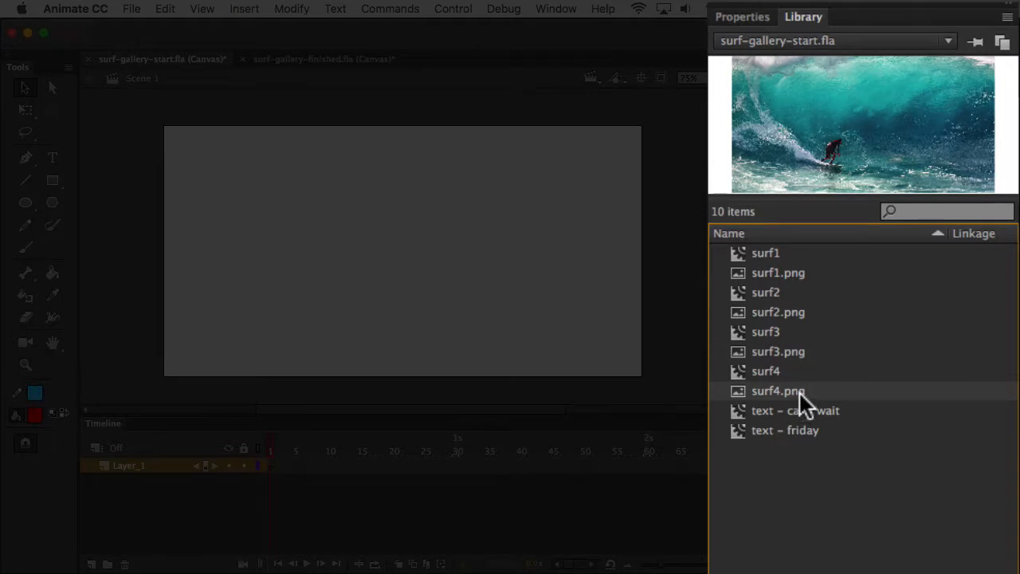
{"action": "left_click", "coordinate": [766, 252]}
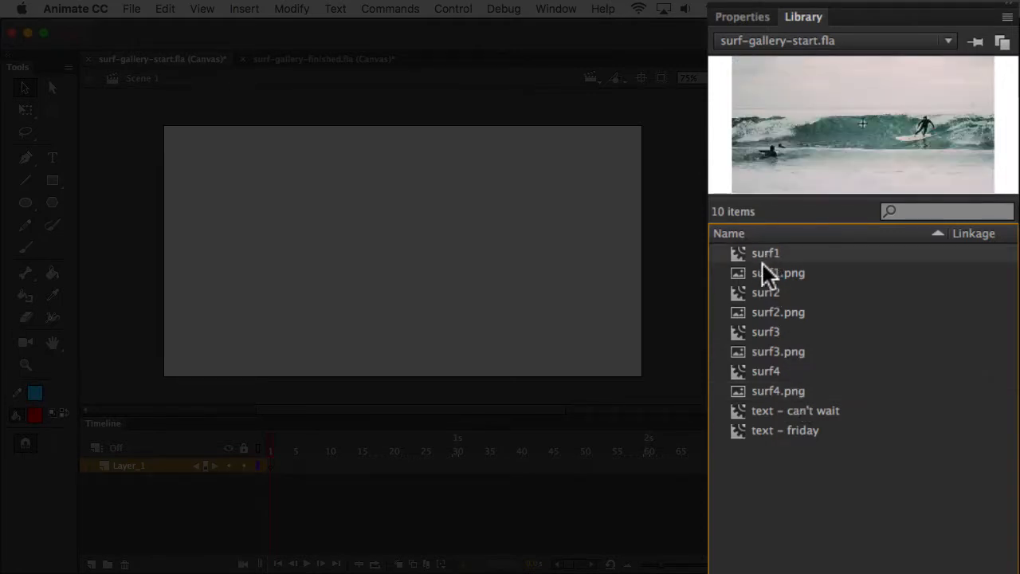
{"action": "left_click", "coordinate": [797, 273]}
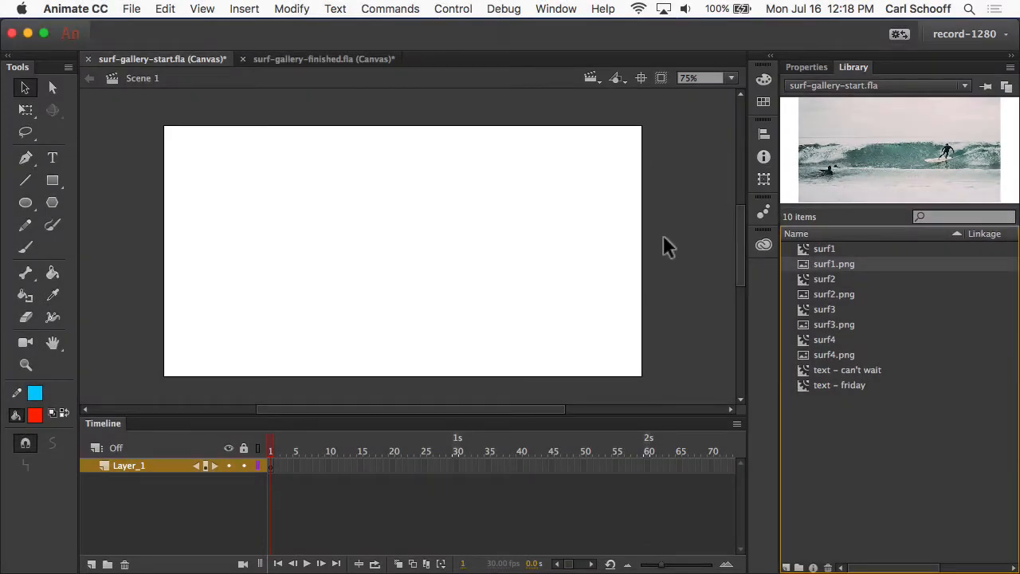
- Place the surf1 symbol on the stage in frame 1 of Layer_1 and align its left and top edges to the stage
{"action": "left_click", "coordinate": [821, 250]}
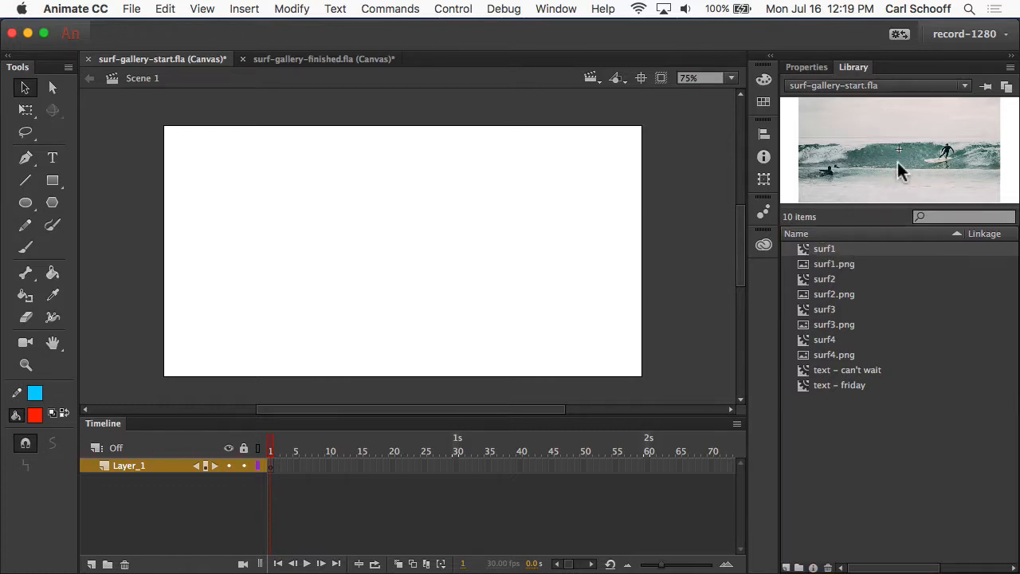
{"action": "left_click_drag", "start_coordinate": [897, 163], "coordinate": [432, 243]}
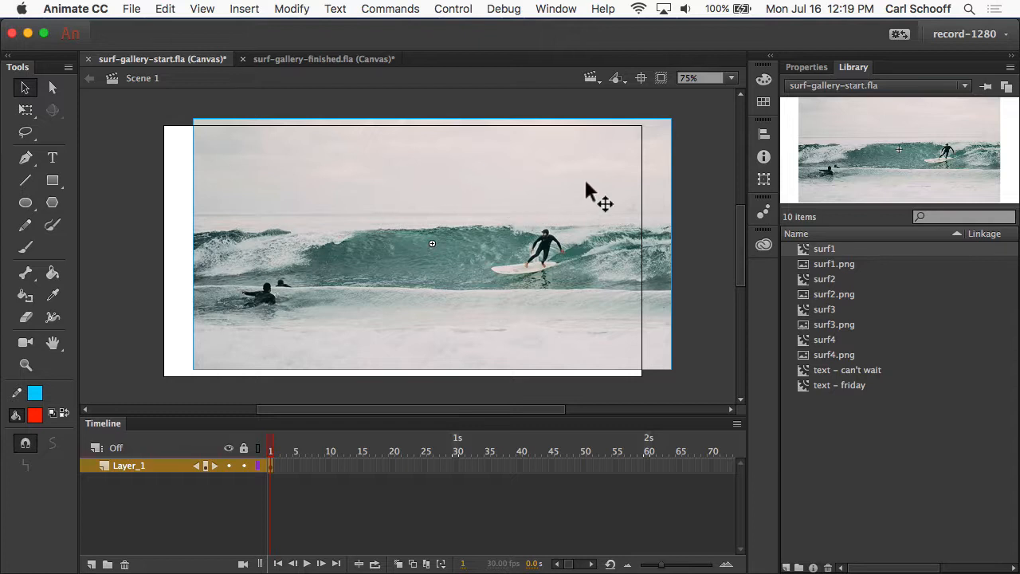
{"action": "left_click", "coordinate": [763, 133]}
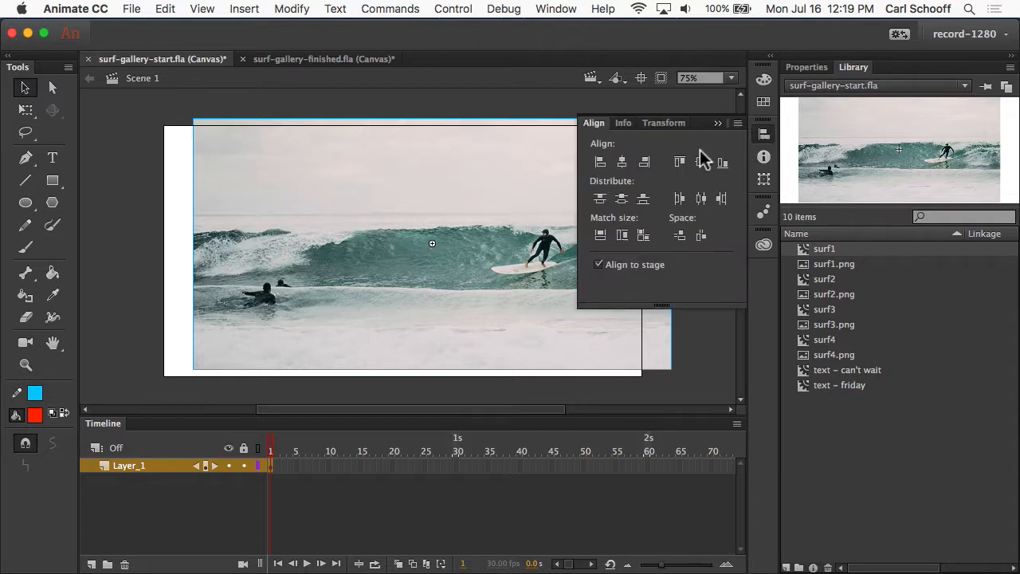
{"action": "left_click", "coordinate": [764, 135]}
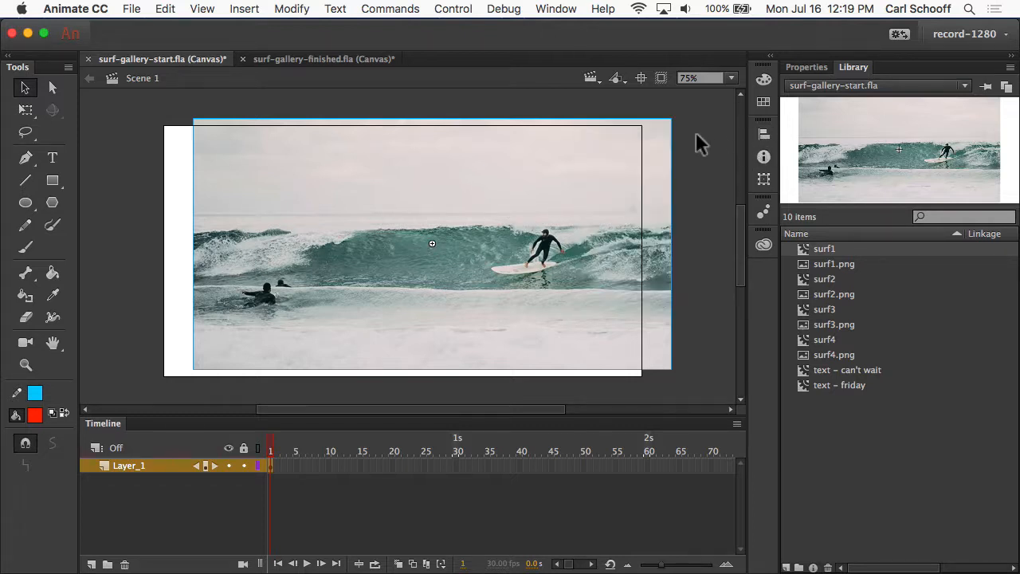
{"action": "key", "text": "super+k"}
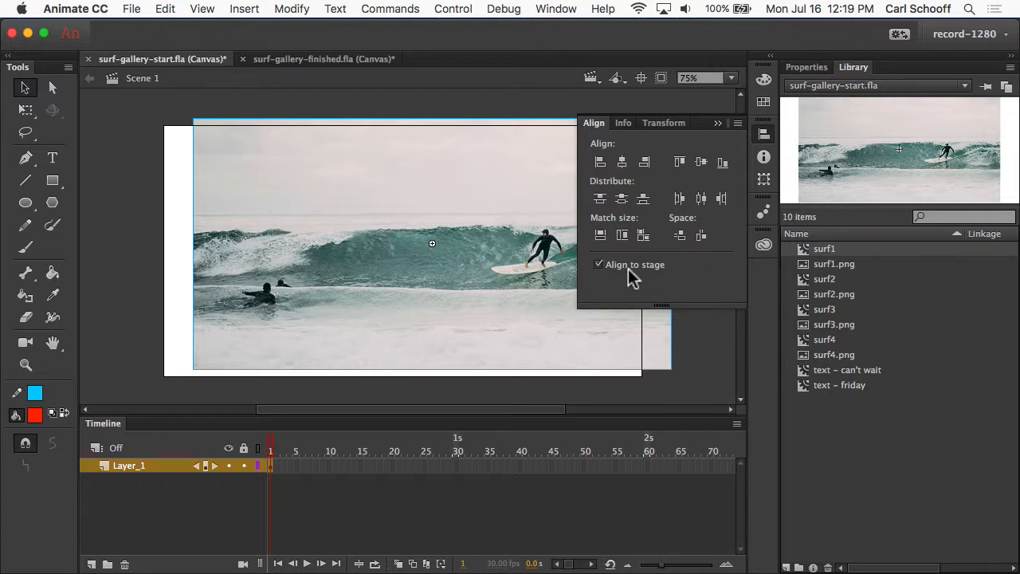
{"action": "left_click", "coordinate": [598, 164]}
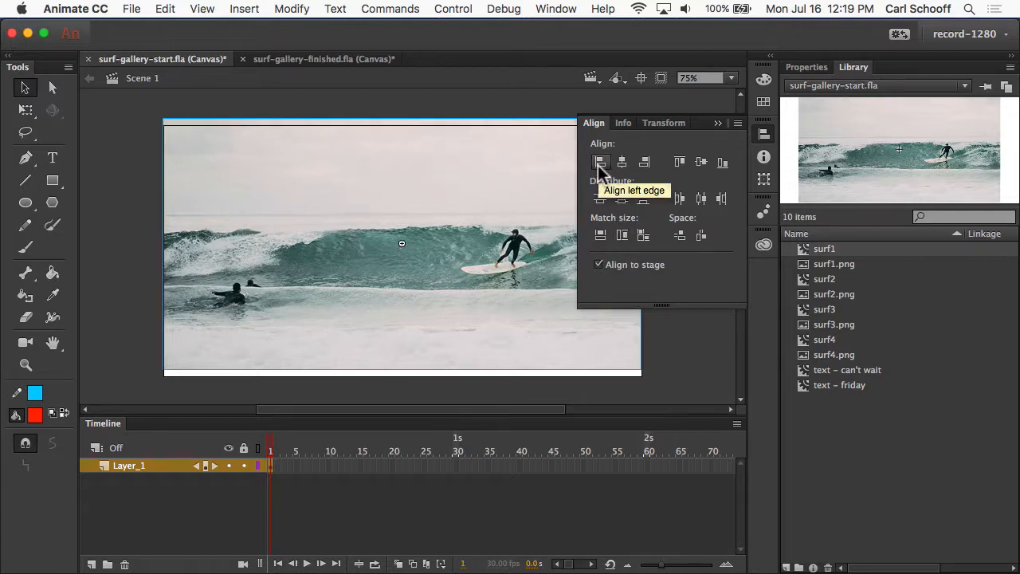
{"action": "left_click", "coordinate": [679, 163]}
{"action": "left_click", "coordinate": [536, 115]}
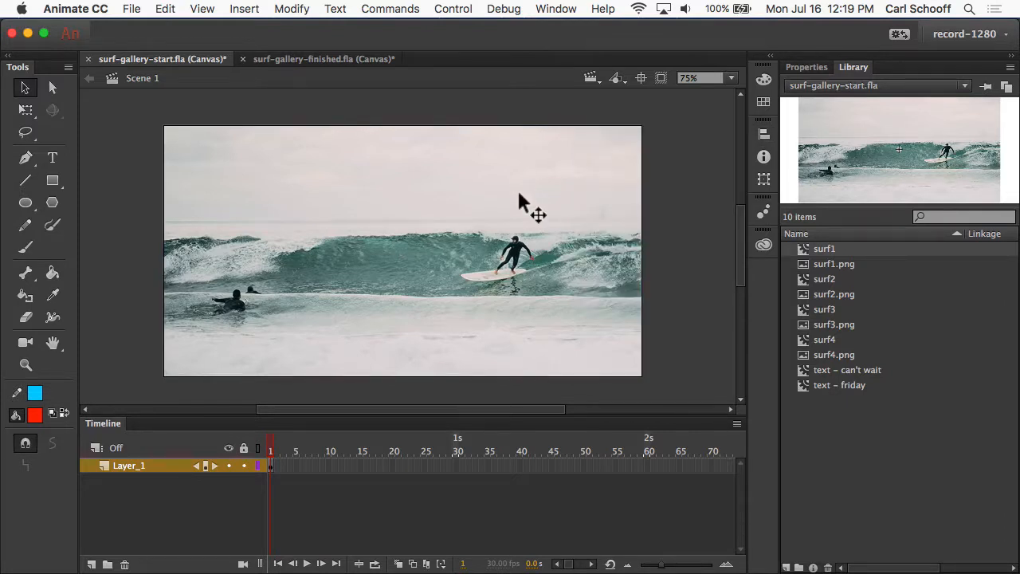
- Insert a keyframe at frame 10 of Layer_1
{"action": "left_click", "coordinate": [271, 465]}
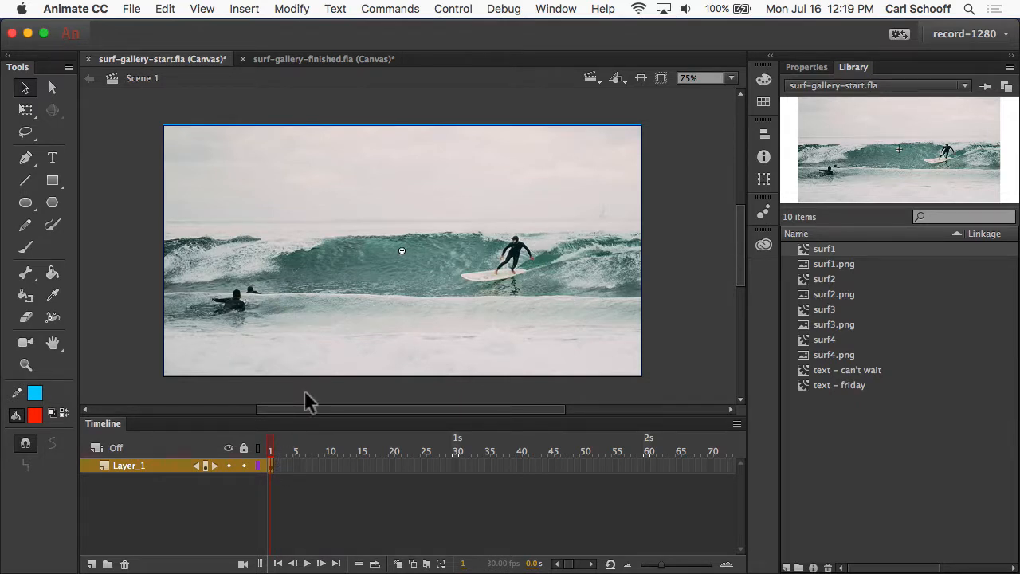
{"action": "left_click", "coordinate": [328, 467]}
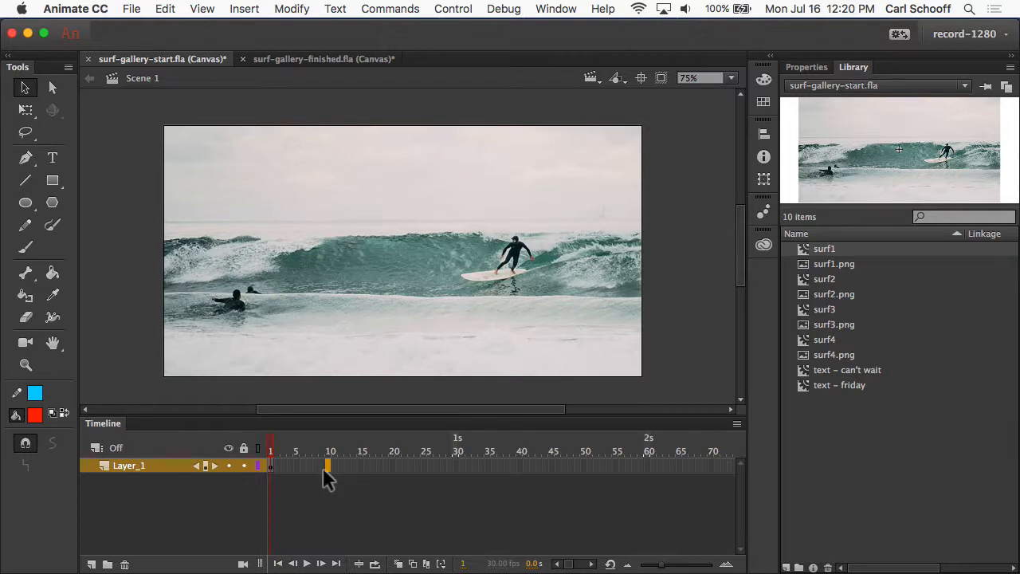
{"action": "key", "text": "F5"}
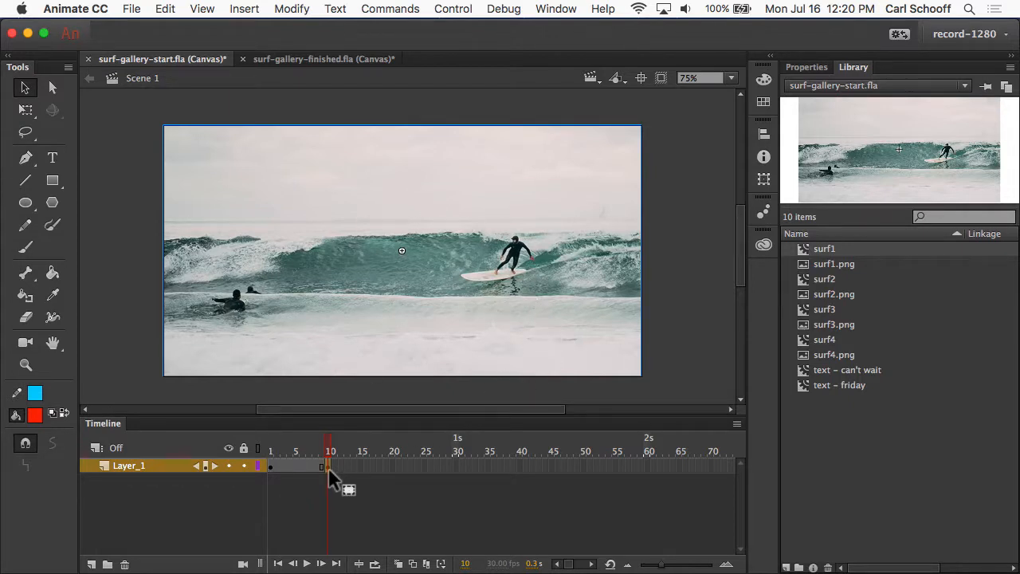
- Apply an Alpha color effect of 0% to the surf1 instance at frame 1
{"action": "left_click", "coordinate": [271, 466]}
{"action": "left_click", "coordinate": [804, 68]}
{"action": "left_click", "coordinate": [861, 271]}
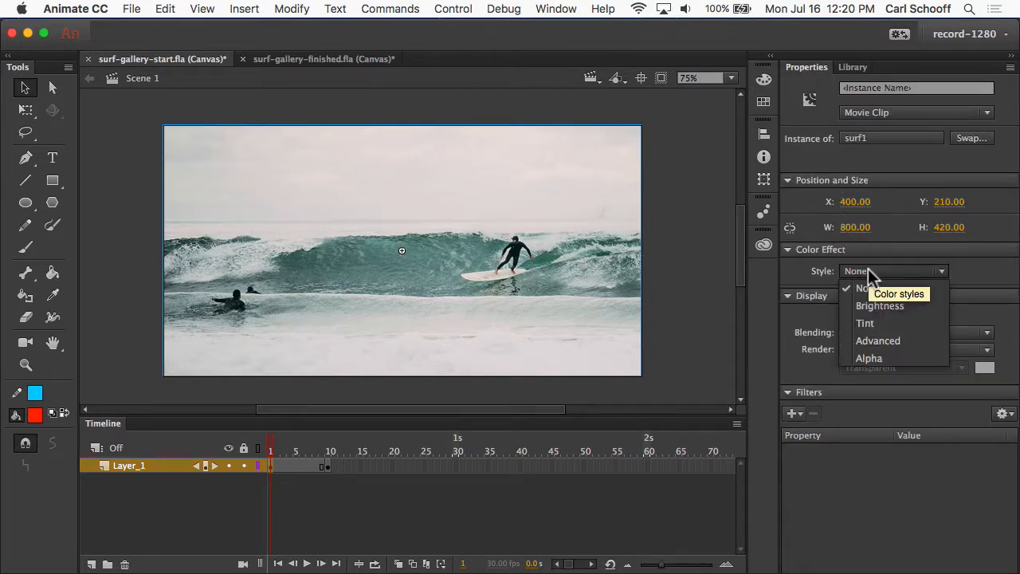
{"action": "left_click", "coordinate": [876, 361]}
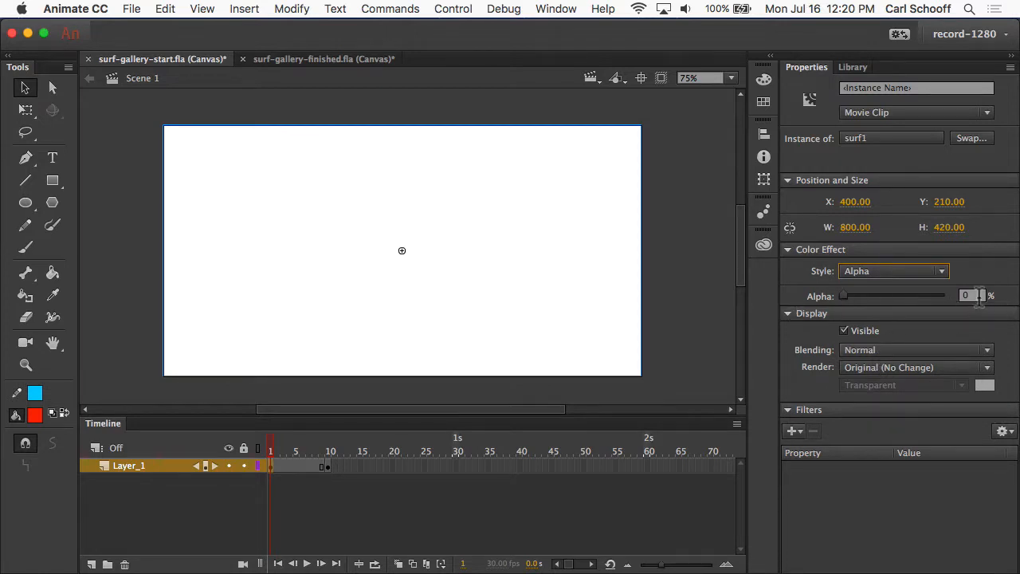
{"action": "left_click_drag", "start_coordinate": [843, 297], "coordinate": [820, 298]}
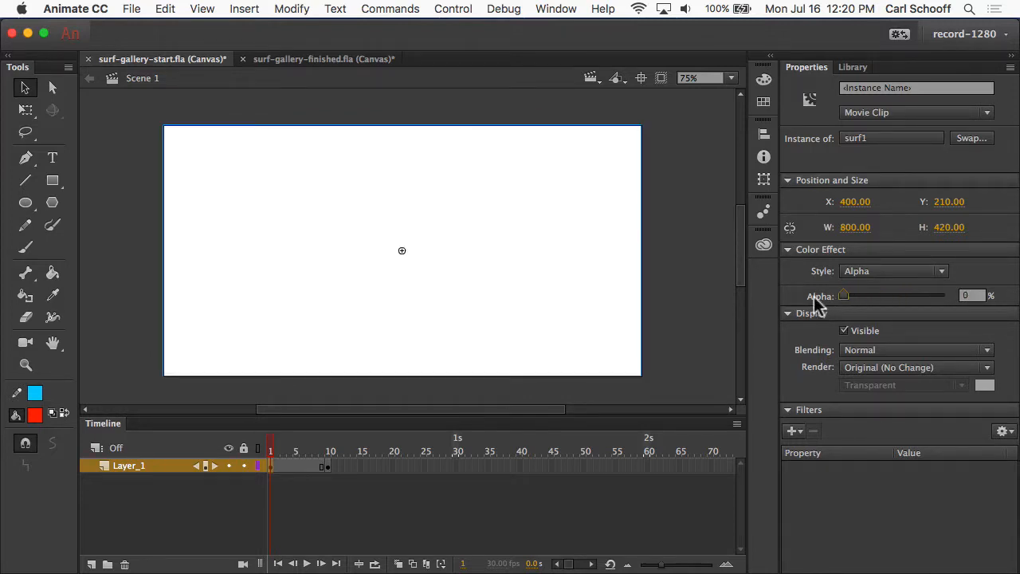
{"action": "left_click", "coordinate": [701, 291]}
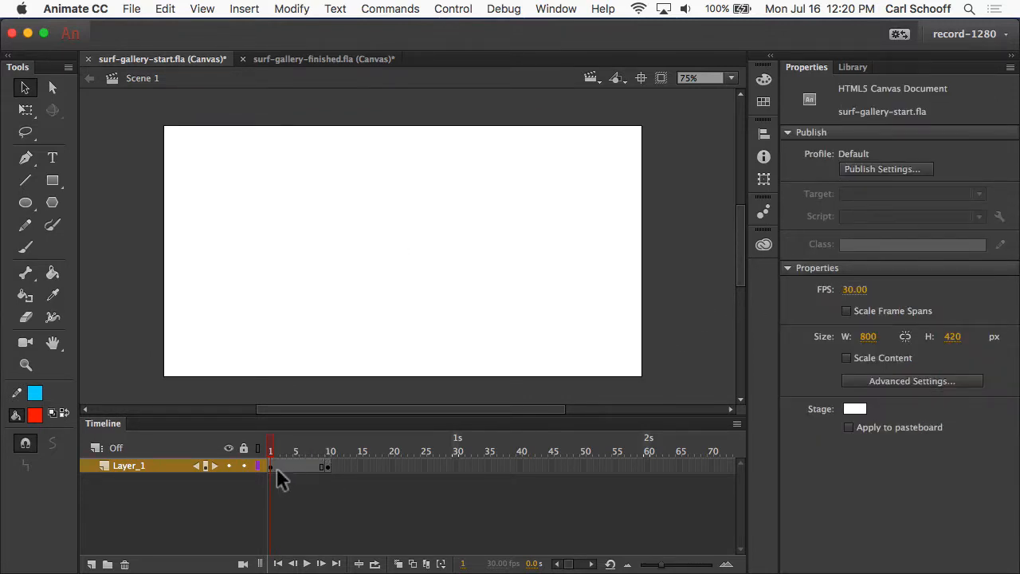
- Create a classic tween between frames 1 and 10 of Layer_1 and scrub through the fade-in
{"action": "left_click", "coordinate": [329, 467]}
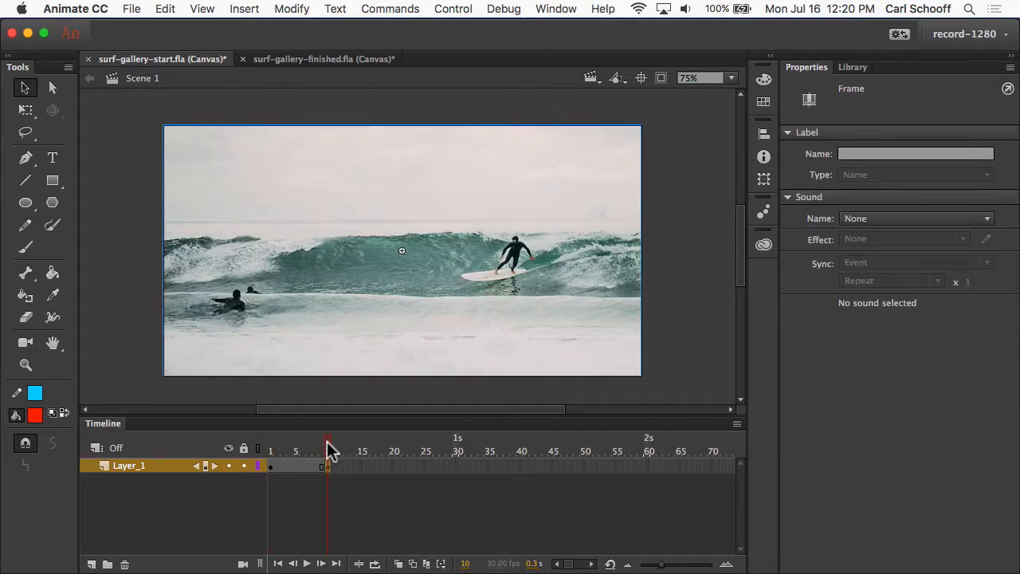
{"action": "left_click", "coordinate": [330, 450]}
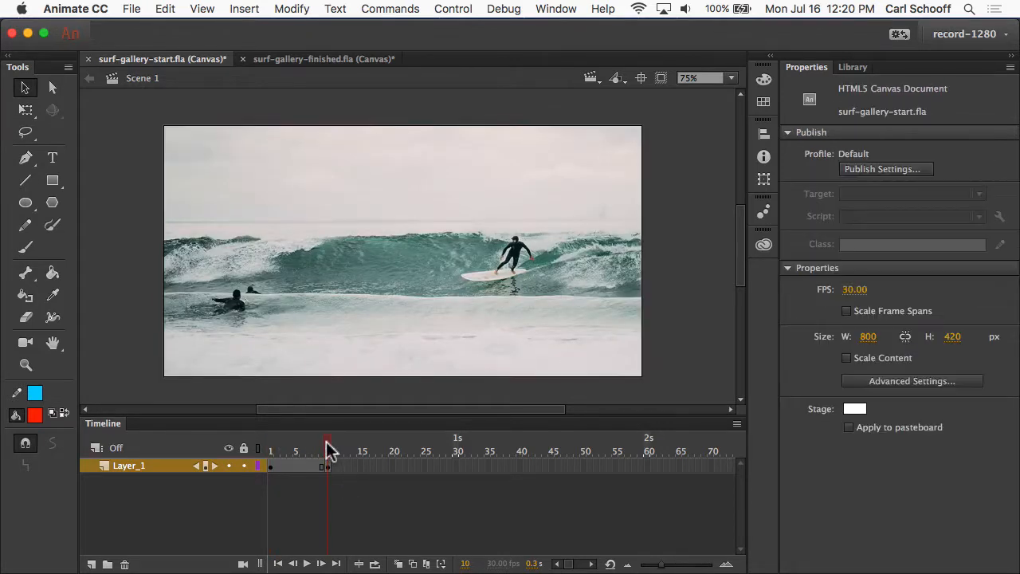
{"action": "right_click", "coordinate": [278, 464]}
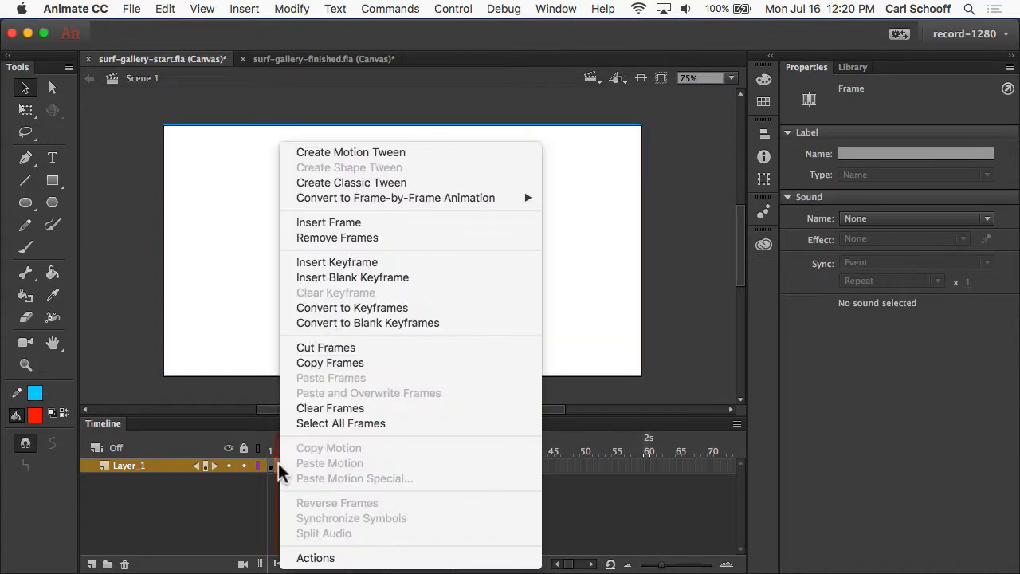
{"action": "left_click", "coordinate": [364, 182]}
{"action": "left_click_drag", "start_coordinate": [275, 451], "coordinate": [331, 453]}
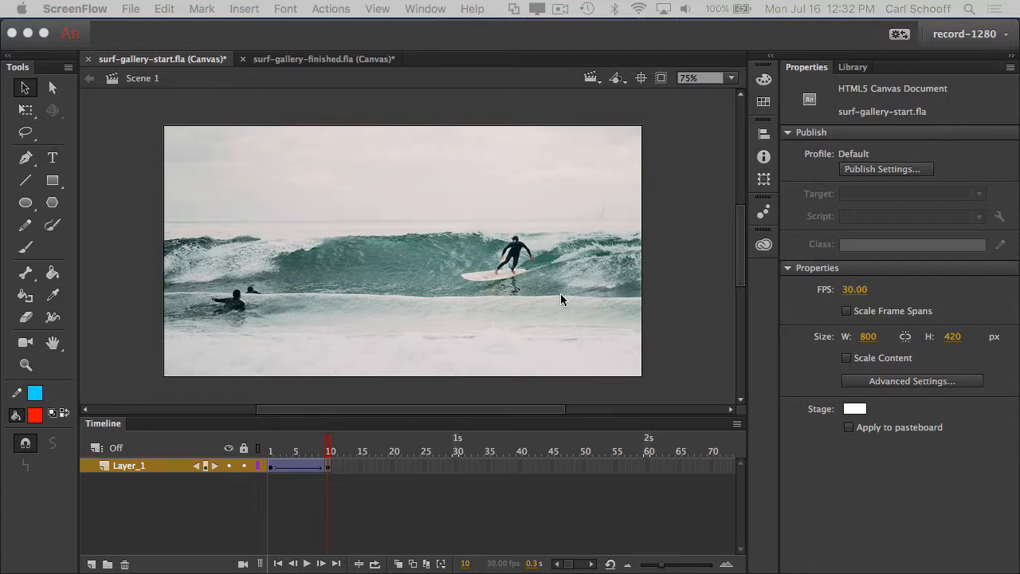
- Add a new layer above Layer_1 and insert a keyframe at frame 30 on it
{"action": "left_click", "coordinate": [92, 566]}
{"action": "left_click", "coordinate": [92, 565]}
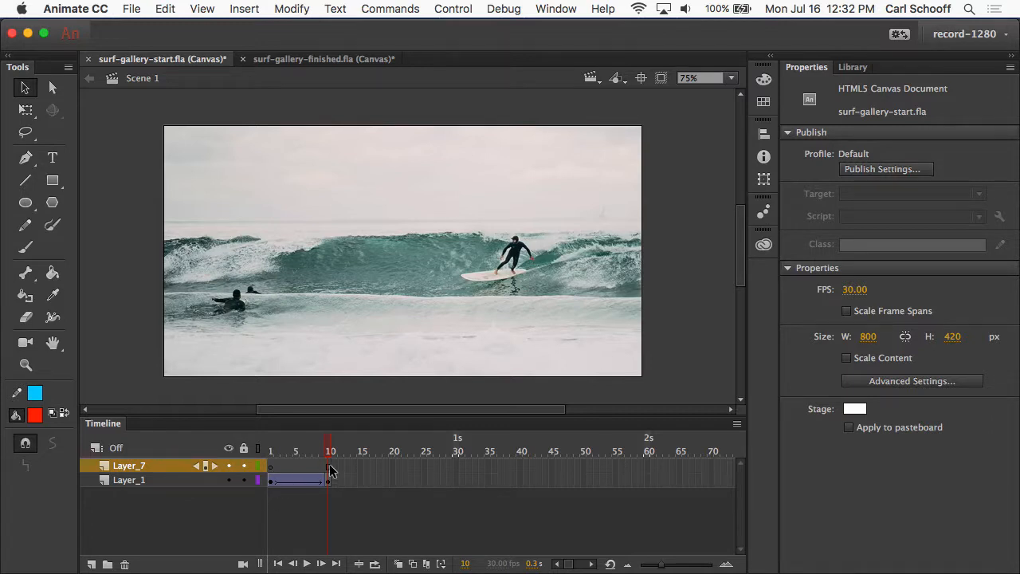
{"action": "left_click", "coordinate": [456, 467]}
{"action": "key", "text": "F6"}
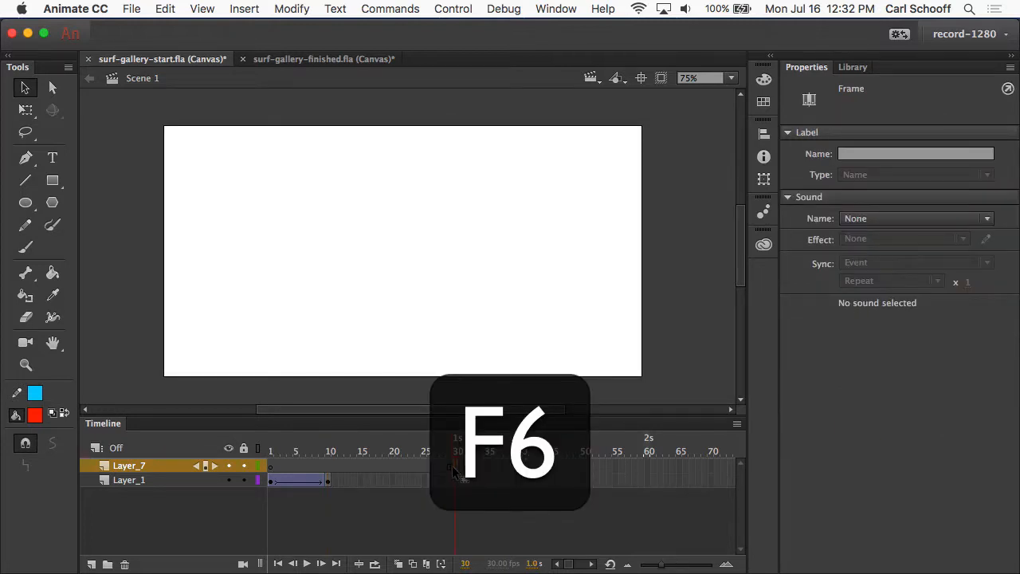
{"action": "mouse_move", "coordinate": [457, 447]}
{"action": "left_mouse_down"}
{"action": "mouse_move", "coordinate": [260, 445]}
{"action": "mouse_move", "coordinate": [460, 457]}
{"action": "left_mouse_up"}
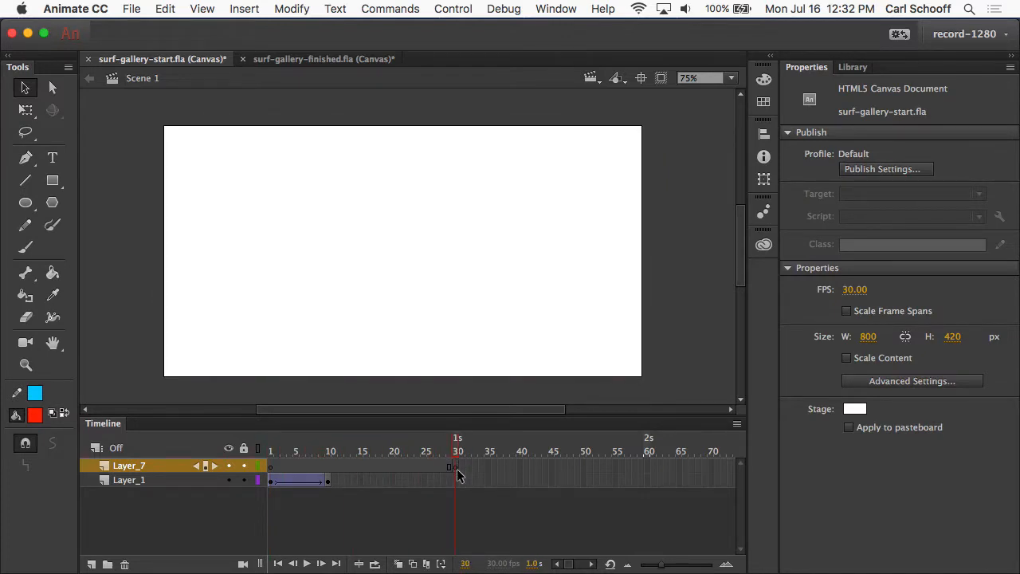
{"action": "left_click", "coordinate": [457, 468]}
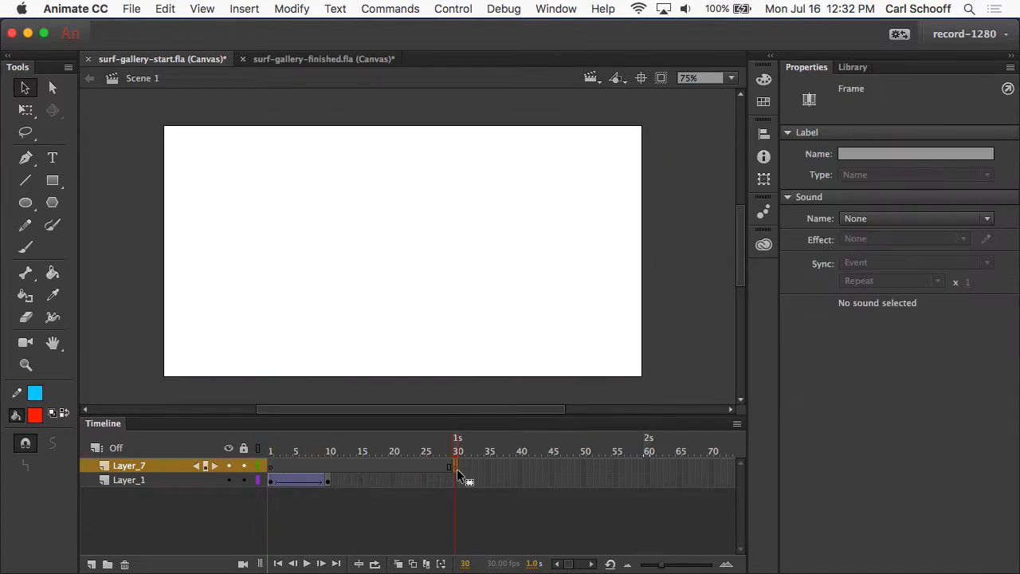
- Place the surf2 symbol on the stage at frame 30 of the upper layer and align its left and top edges to the stage
{"action": "left_click", "coordinate": [853, 67]}
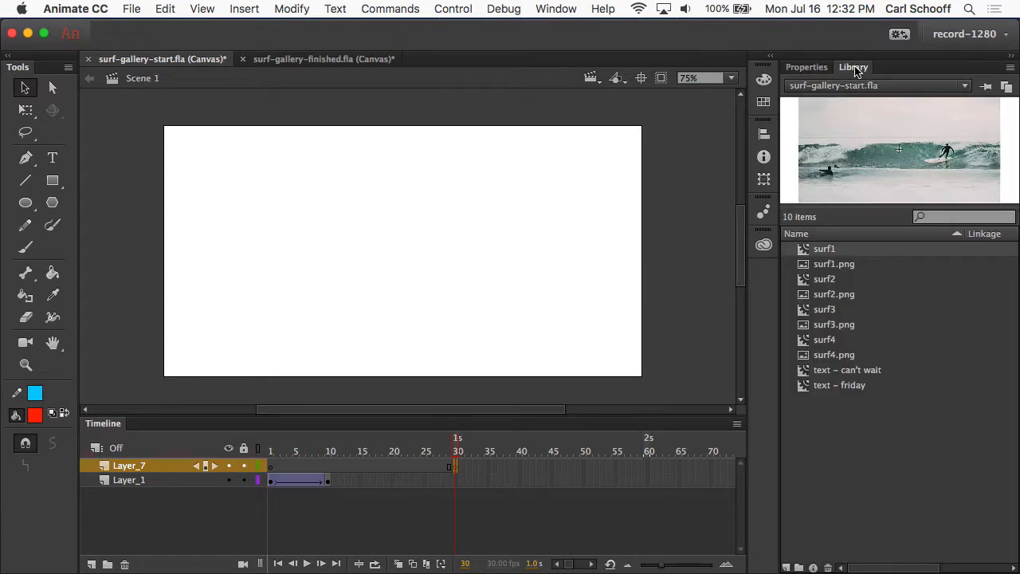
{"action": "left_click", "coordinate": [826, 280]}
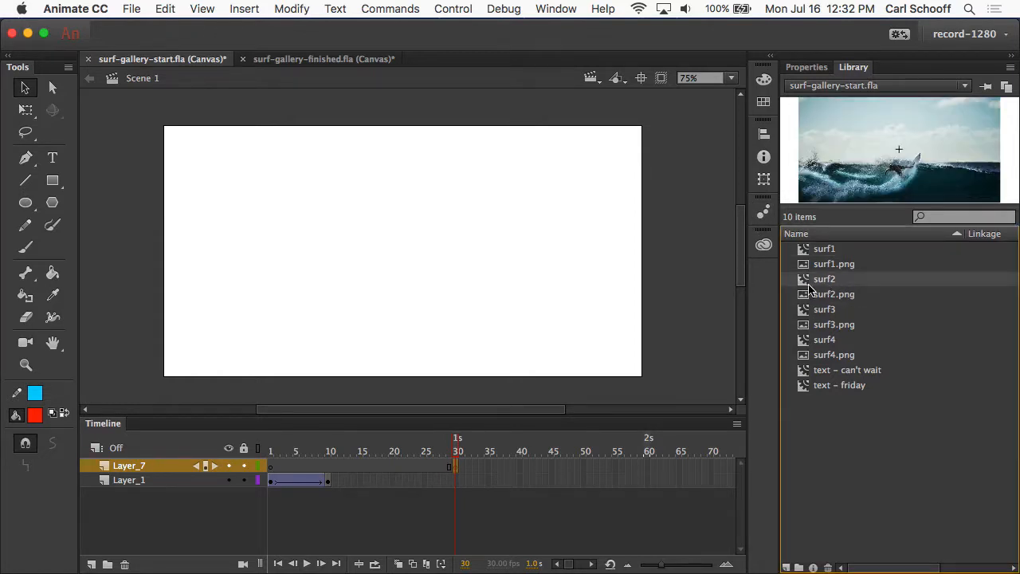
{"action": "left_click_drag", "start_coordinate": [885, 174], "coordinate": [431, 243]}
{"action": "left_click", "coordinate": [763, 134]}
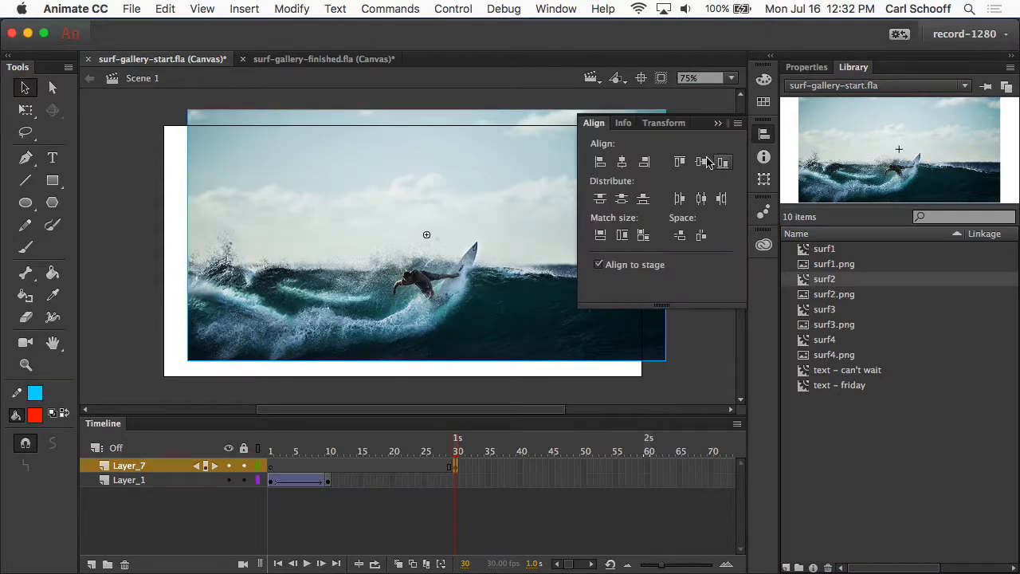
{"action": "left_click", "coordinate": [600, 164]}
{"action": "left_click", "coordinate": [679, 163]}
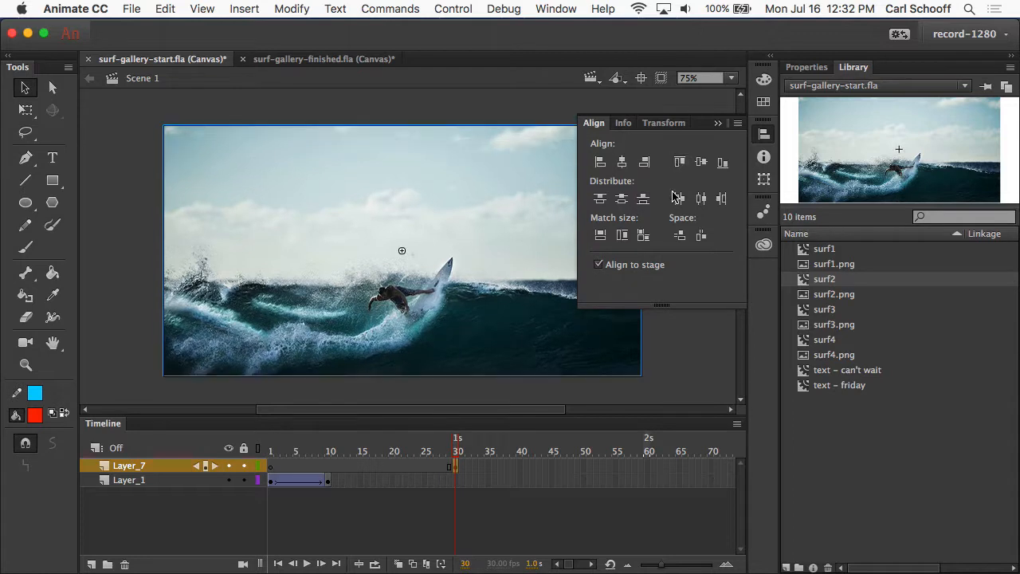
{"action": "left_click", "coordinate": [673, 352]}
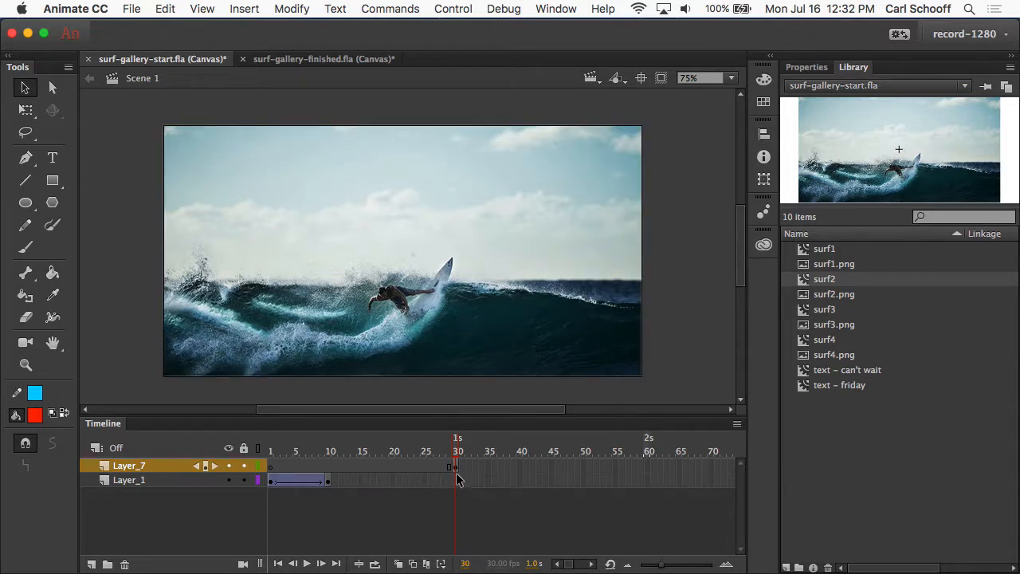
- Insert a keyframe at frame 40 of Layer_7 and apply a 0% Alpha color effect to surf2 at frame 30
{"action": "left_click", "coordinate": [521, 467]}
{"action": "key", "text": "F6"}
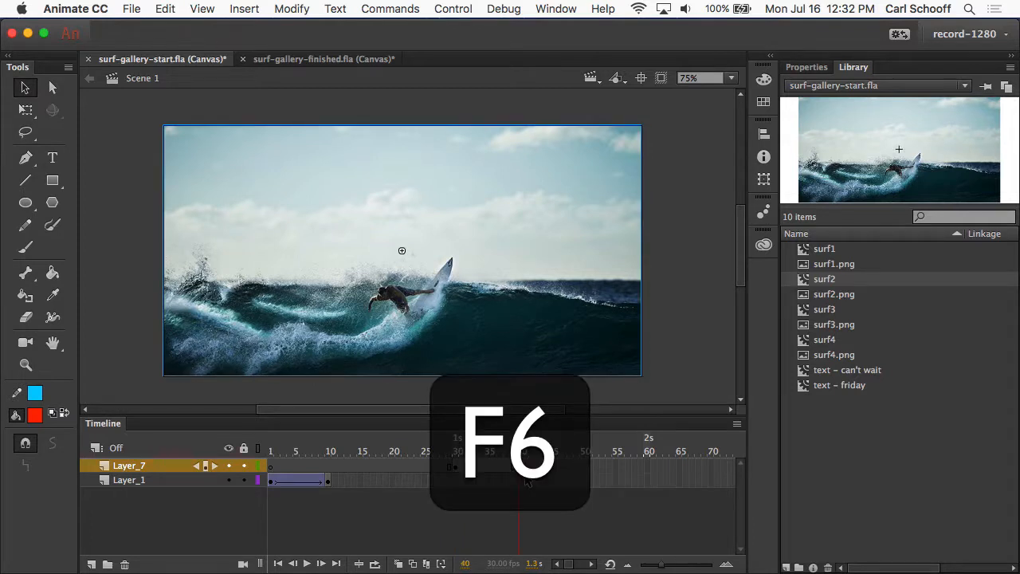
{"action": "left_click", "coordinate": [456, 467]}
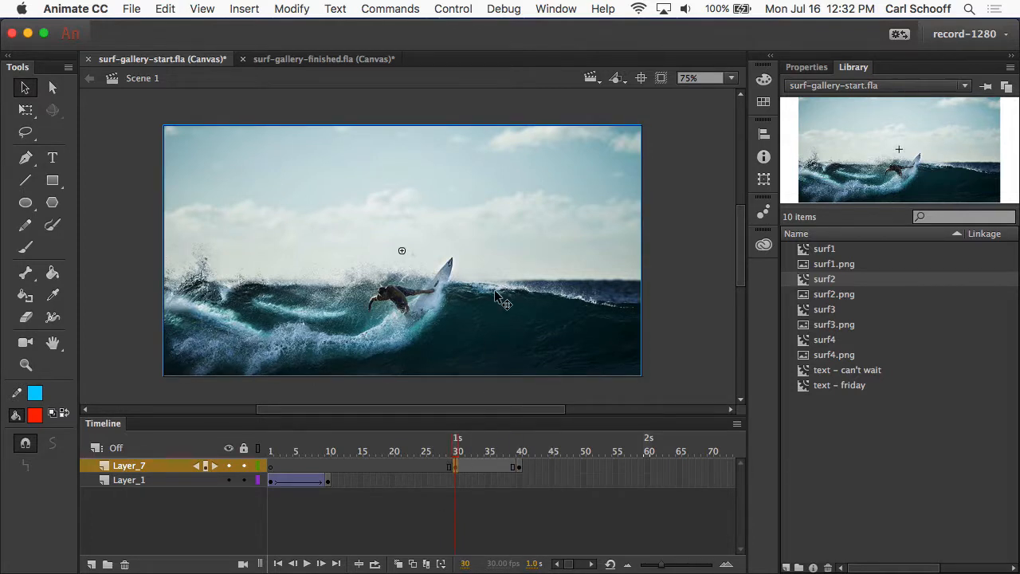
{"action": "left_click", "coordinate": [807, 67]}
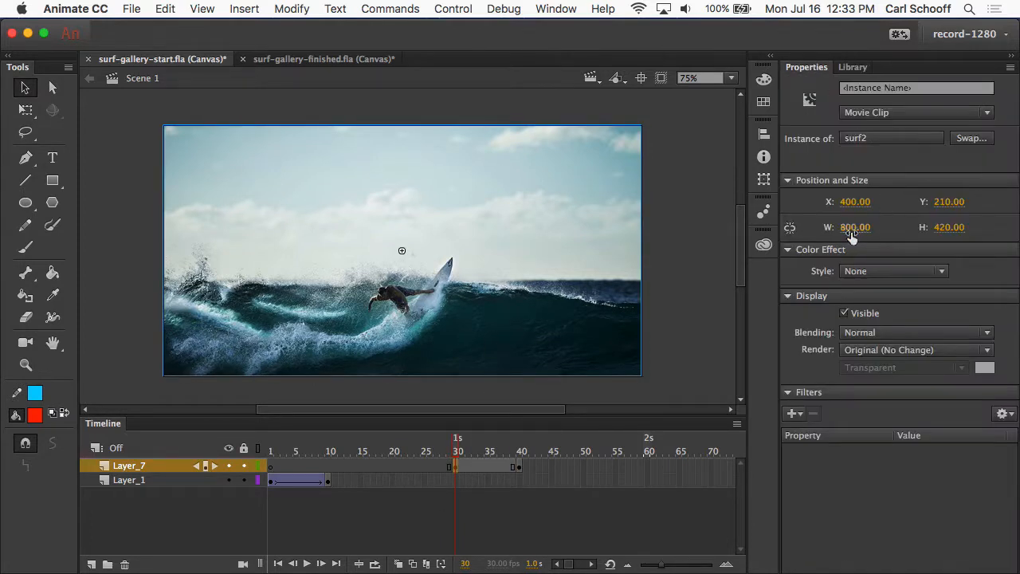
{"action": "left_click", "coordinate": [870, 273]}
{"action": "left_click", "coordinate": [895, 356]}
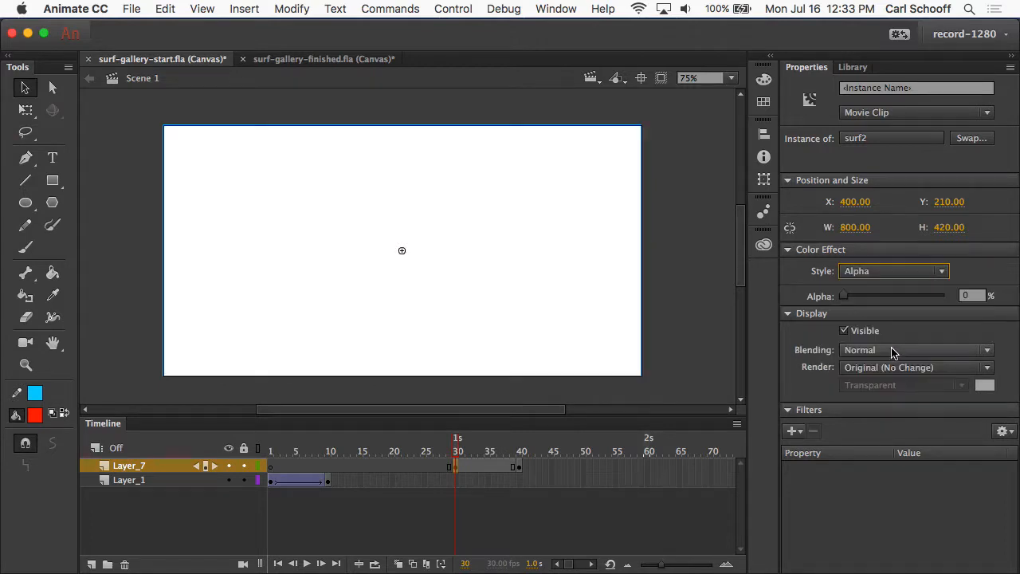
- Create a classic tween between frames 30 and 40 of Layer_7 and scrub through the surf2 fade-in
{"action": "right_click", "coordinate": [462, 468]}
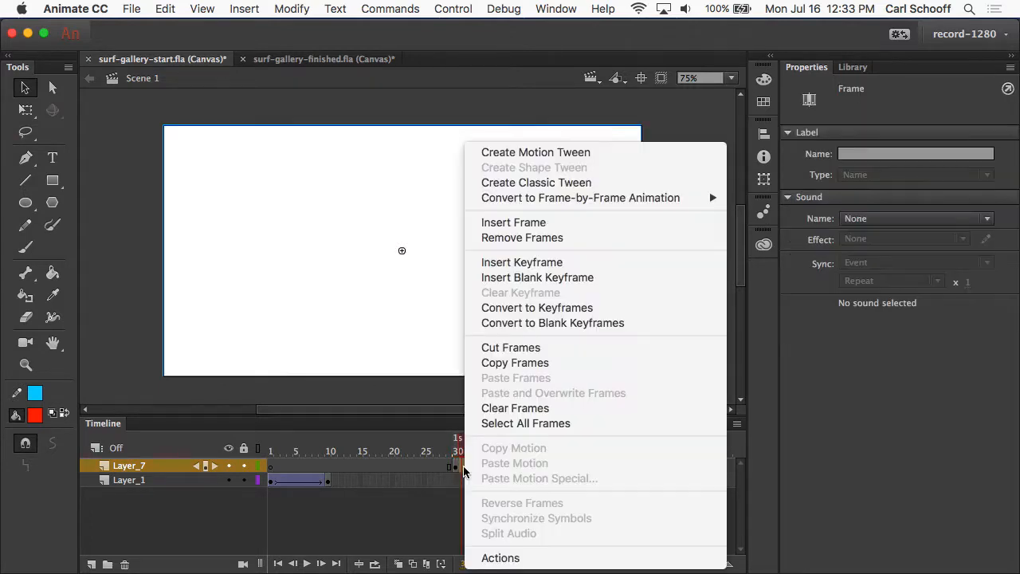
{"action": "left_click", "coordinate": [558, 183]}
{"action": "left_click_drag", "start_coordinate": [463, 448], "coordinate": [522, 451]}
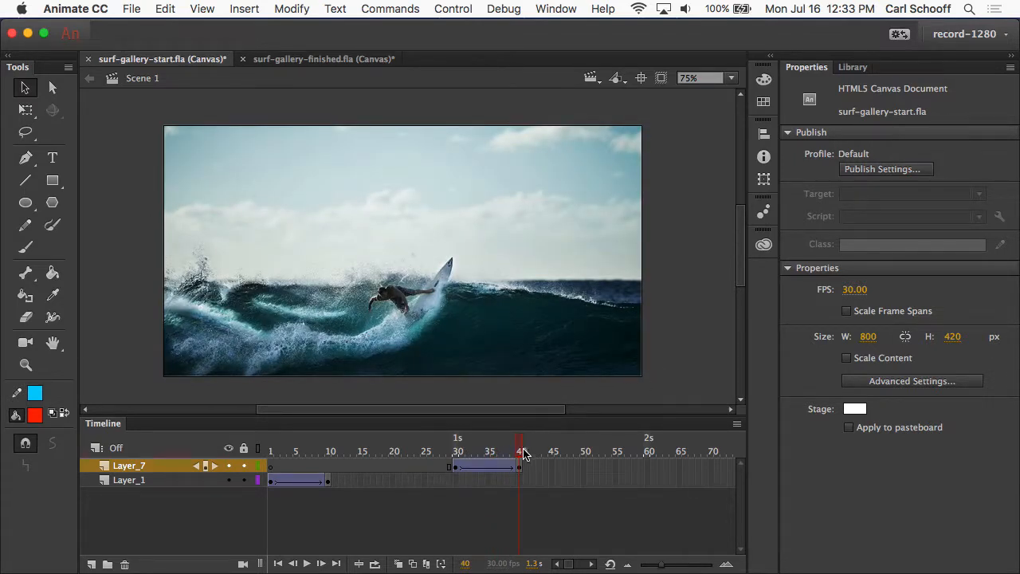
{"action": "mouse_move", "coordinate": [520, 452]}
{"action": "left_mouse_down"}
{"action": "mouse_move", "coordinate": [456, 452]}
{"action": "mouse_move", "coordinate": [523, 452]}
{"action": "left_mouse_up"}
- Scrub the timeline from frame 1 to frame 40 to examine the stage between the surf1 and surf2 fade-ins
{"action": "left_click", "coordinate": [272, 465]}
{"action": "left_click", "coordinate": [272, 447]}
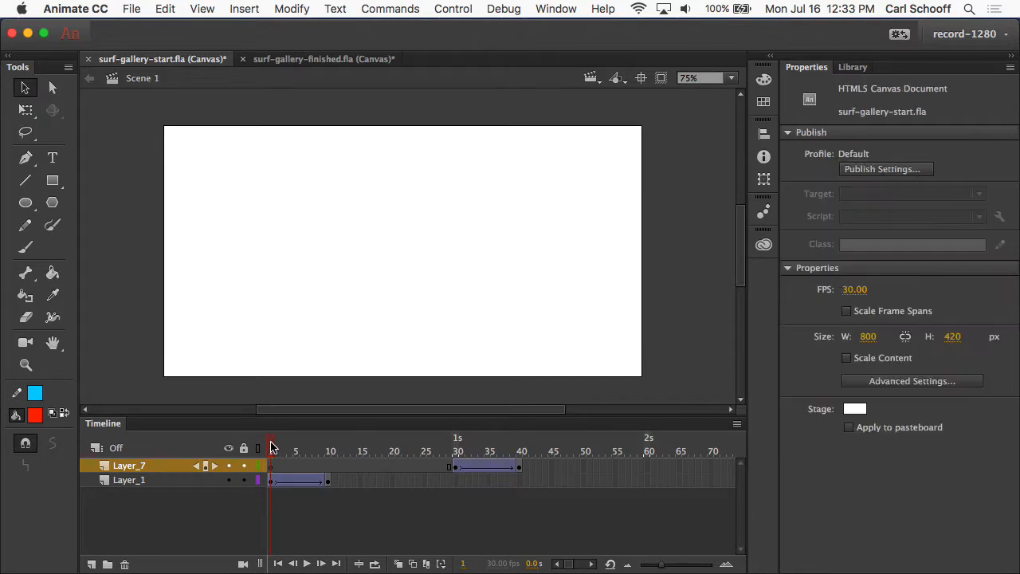
{"action": "left_click_drag", "start_coordinate": [273, 447], "coordinate": [331, 447]}
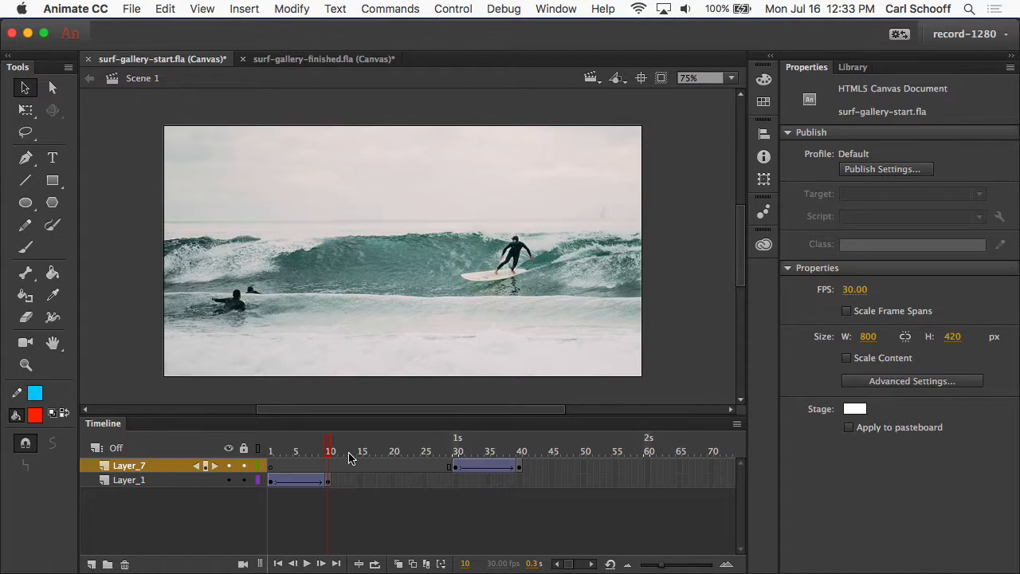
{"action": "left_click_drag", "start_coordinate": [328, 448], "coordinate": [388, 448]}
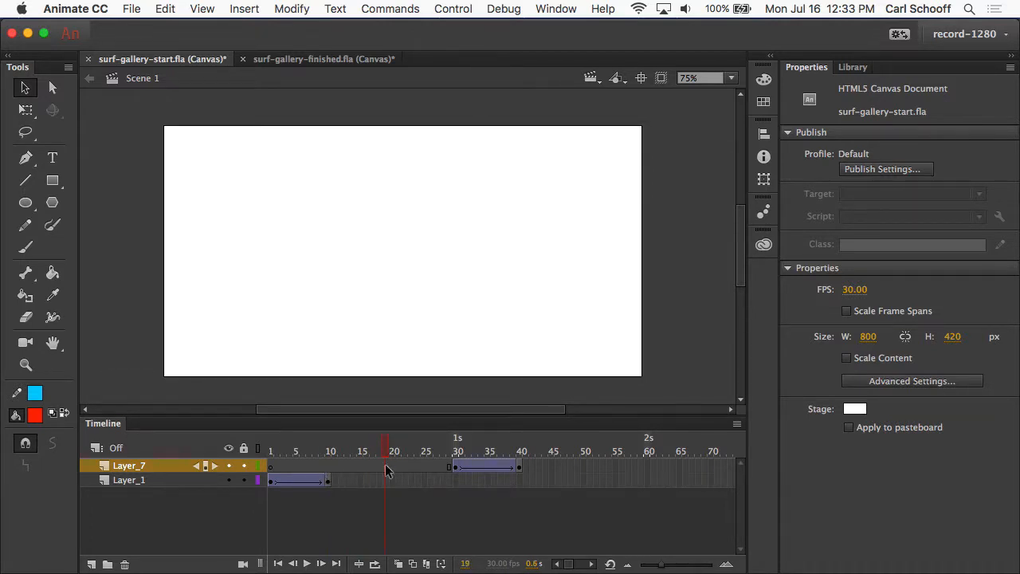
{"action": "left_click", "coordinate": [328, 481]}
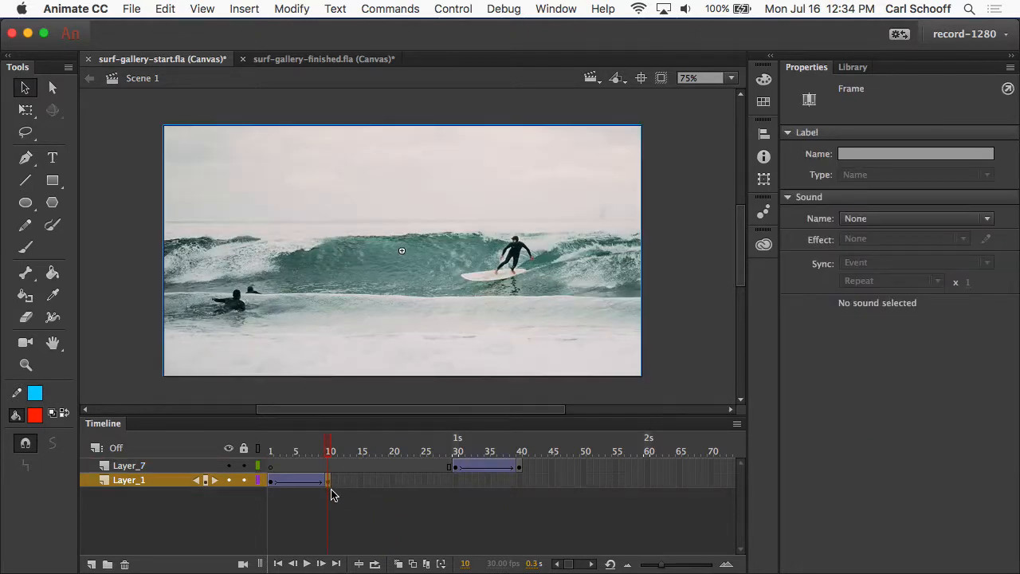
{"action": "left_click", "coordinate": [337, 447]}
{"action": "left_click_drag", "start_coordinate": [336, 447], "coordinate": [517, 445]}
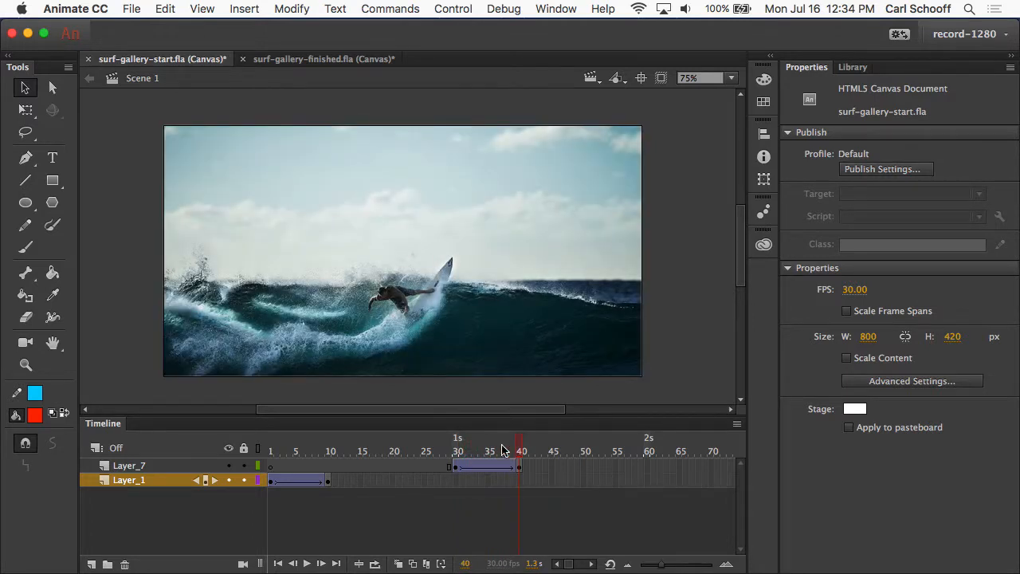
{"action": "left_click", "coordinate": [334, 448]}
{"action": "left_click_drag", "start_coordinate": [334, 448], "coordinate": [520, 449]}
{"action": "left_click", "coordinate": [379, 451]}
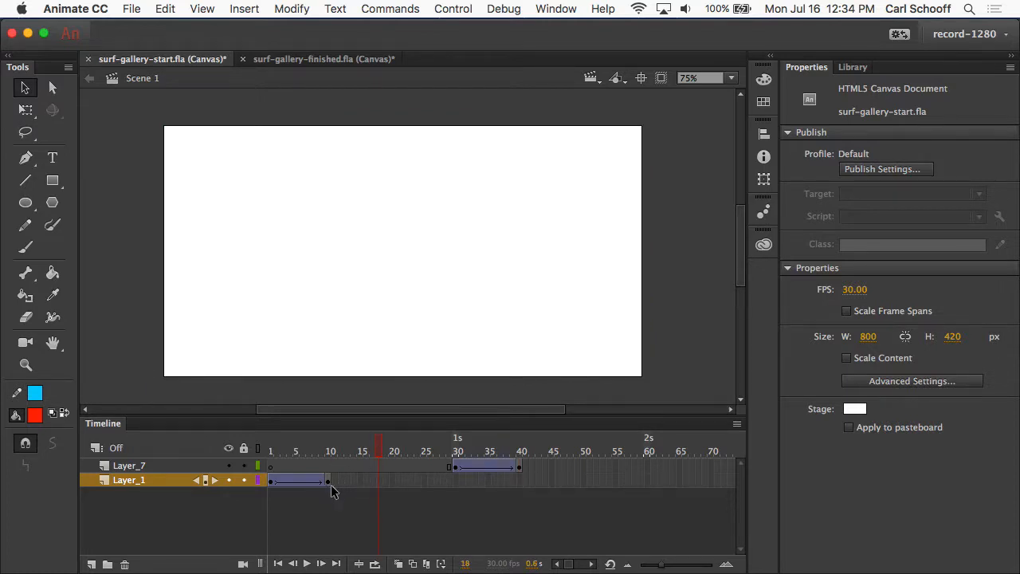
- Extend Layer_1 to frame 40 and scrub through the timeline to check the transition from surf1 to surf2
{"action": "left_click", "coordinate": [520, 483]}
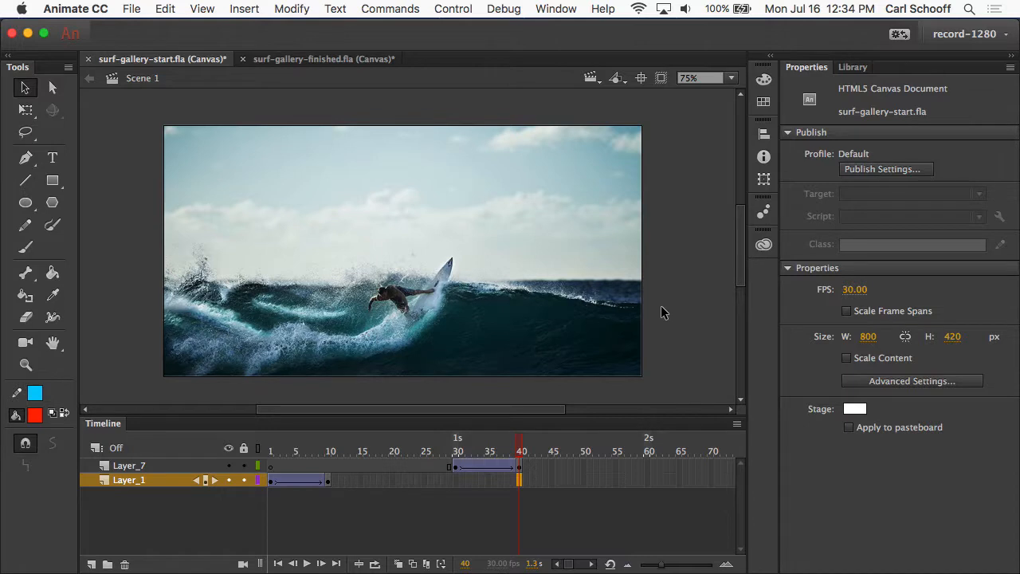
{"action": "key", "text": "F5"}
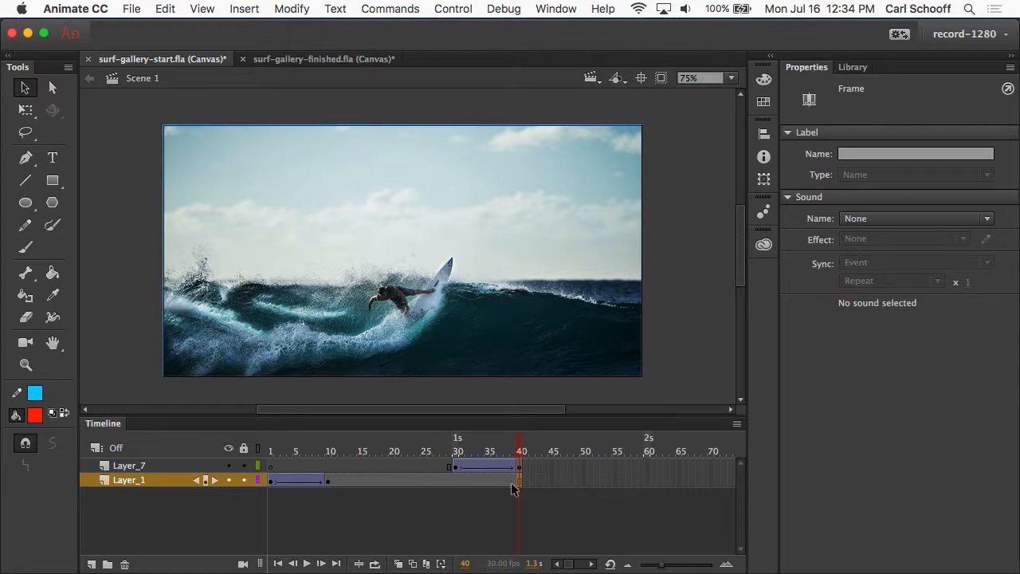
{"action": "left_click", "coordinate": [293, 452]}
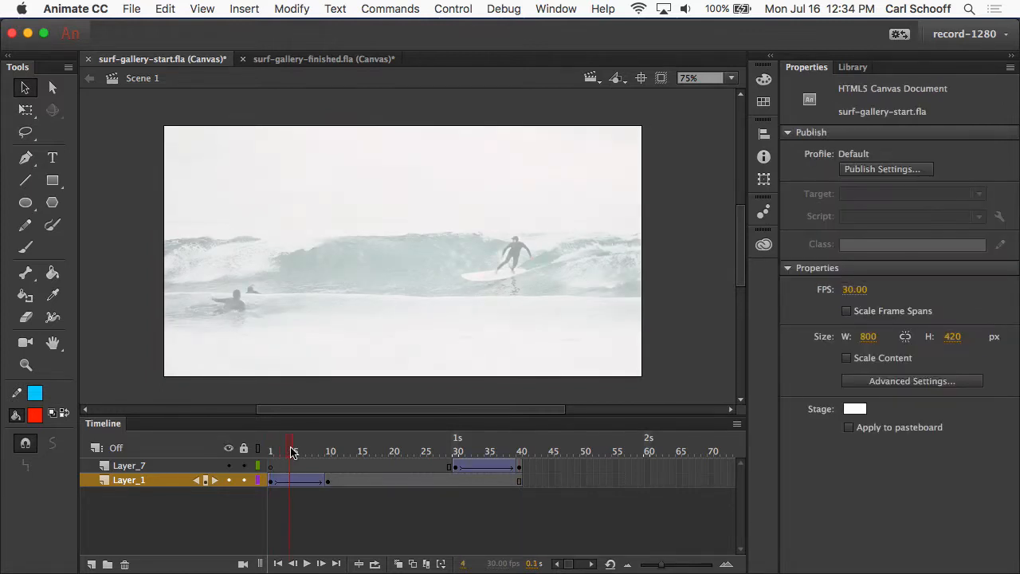
{"action": "left_click_drag", "start_coordinate": [292, 452], "coordinate": [372, 452]}
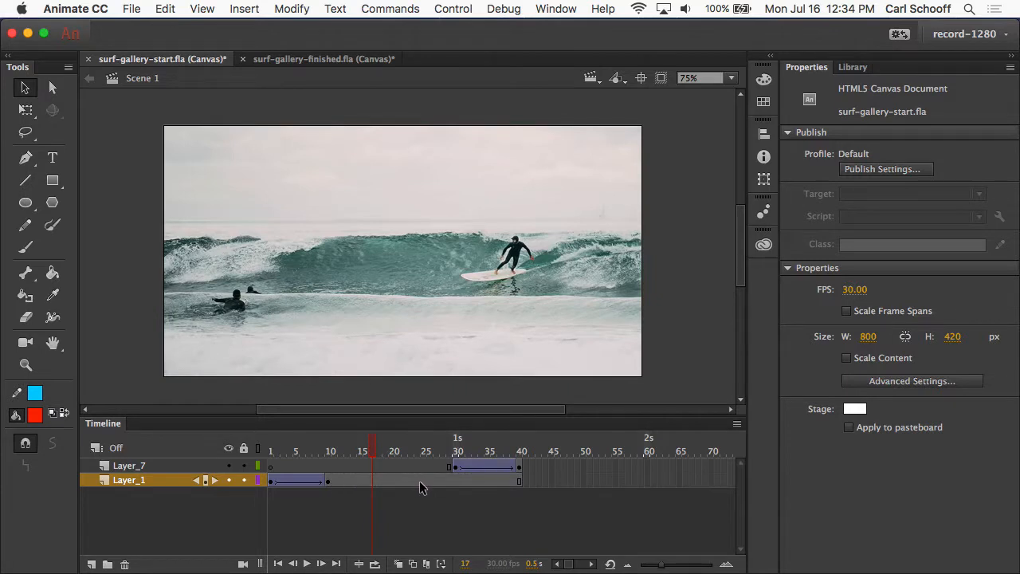
{"action": "left_click_drag", "start_coordinate": [374, 450], "coordinate": [520, 450]}
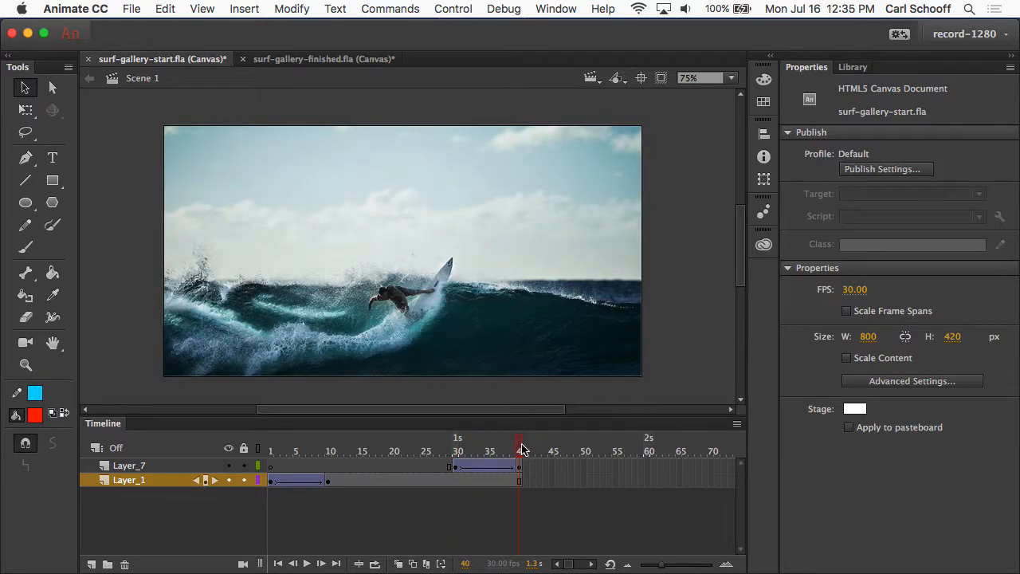
{"action": "key", "text": "Return"}
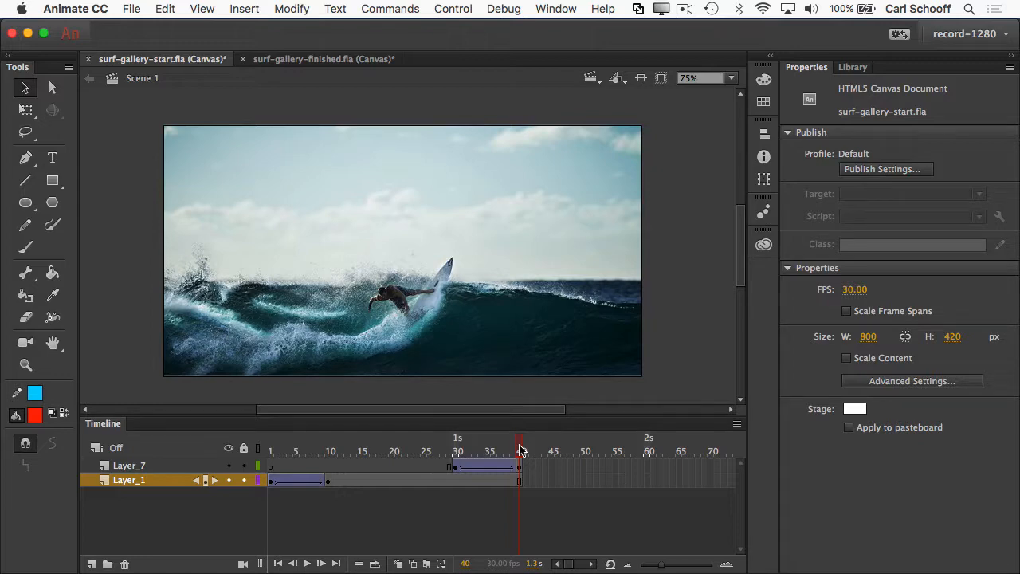
- Undo all tweens, keyframes, layers and placed images back to an empty stage with a blank Layer_1
{"action": "key", "text": "super"}
{"action": "key", "text": "super+z"}
{"action": "key", "text": "super+z"}
{"action": "key", "text": "super+z"}
{"action": "key", "text": "super+z"}
{"action": "key", "text": "super+z"}
{"action": "key", "text": "super+z"}
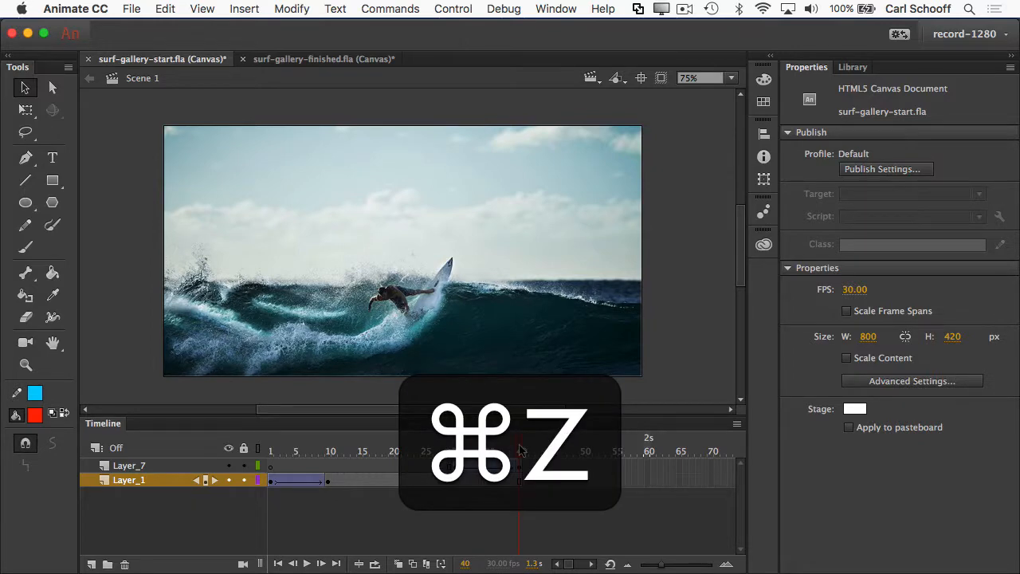
{"action": "key", "text": "super+z"}
{"action": "key", "text": "super+z"}
{"action": "key", "text": "super+z"}
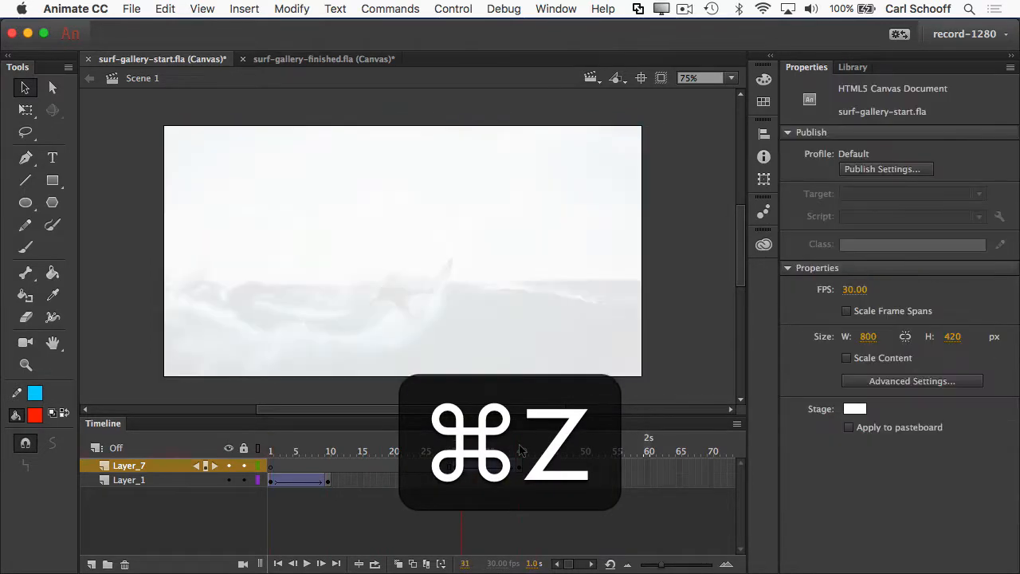
{"action": "key", "text": "super+z"}
{"action": "key", "text": "super+z"}
{"action": "key", "text": "super+z"}
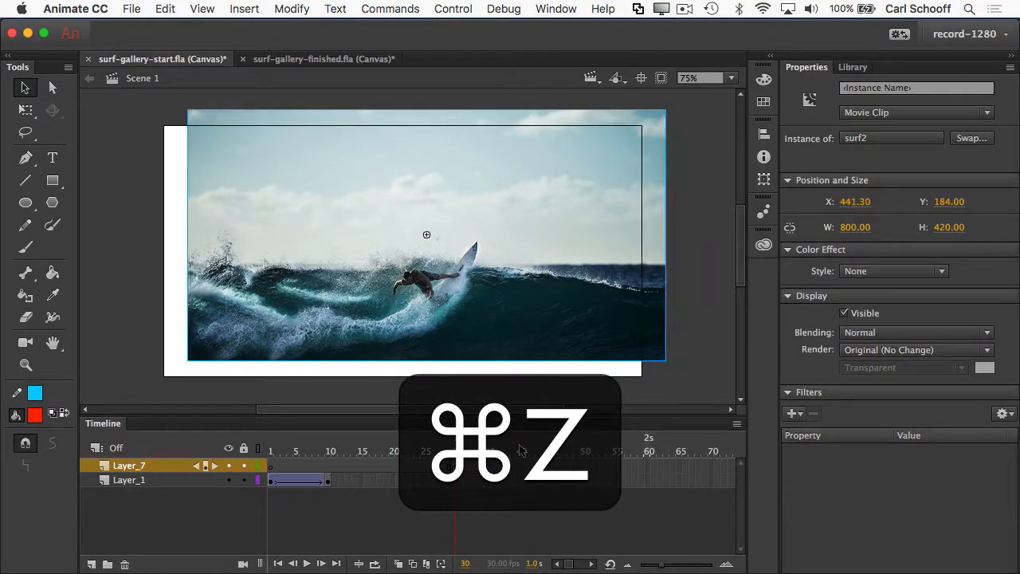
{"action": "key", "text": "super+z"}
{"action": "key", "text": "super+z"}
{"action": "key", "text": "super+z"}
{"action": "key", "text": "super+z"}
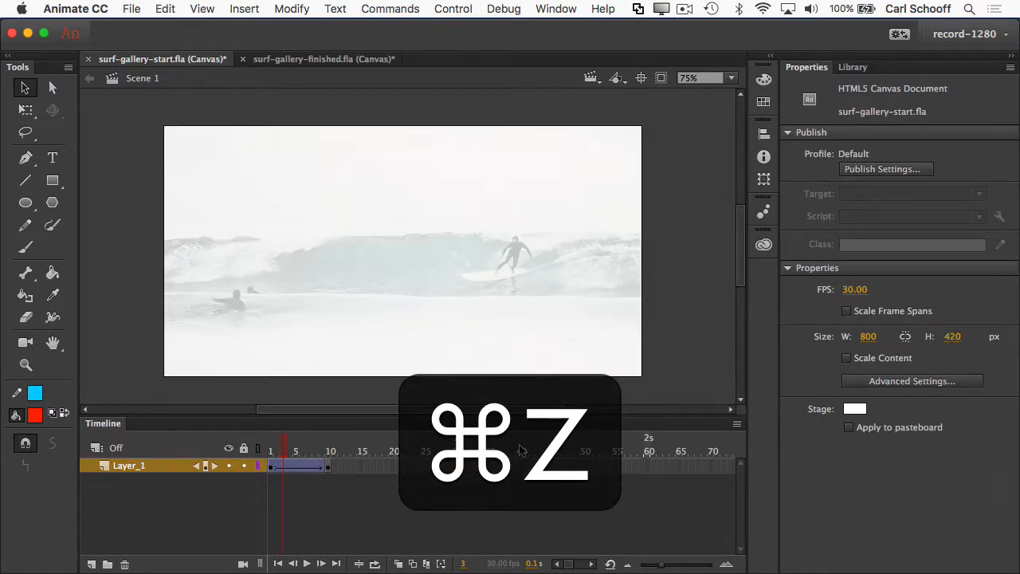
{"action": "key", "text": "super+z"}
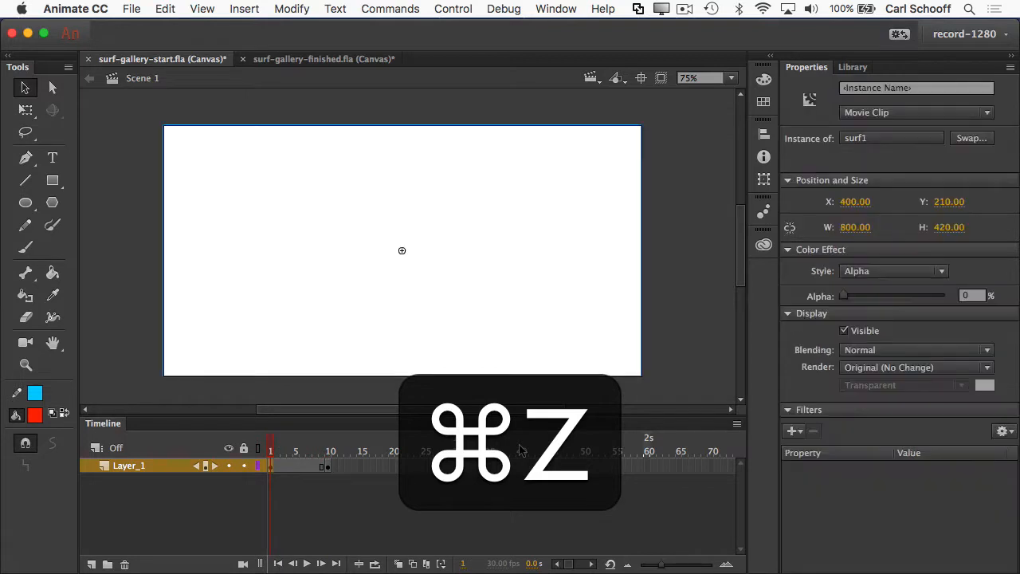
{"action": "key", "text": "super+z"}
{"action": "key", "text": "super+z"}
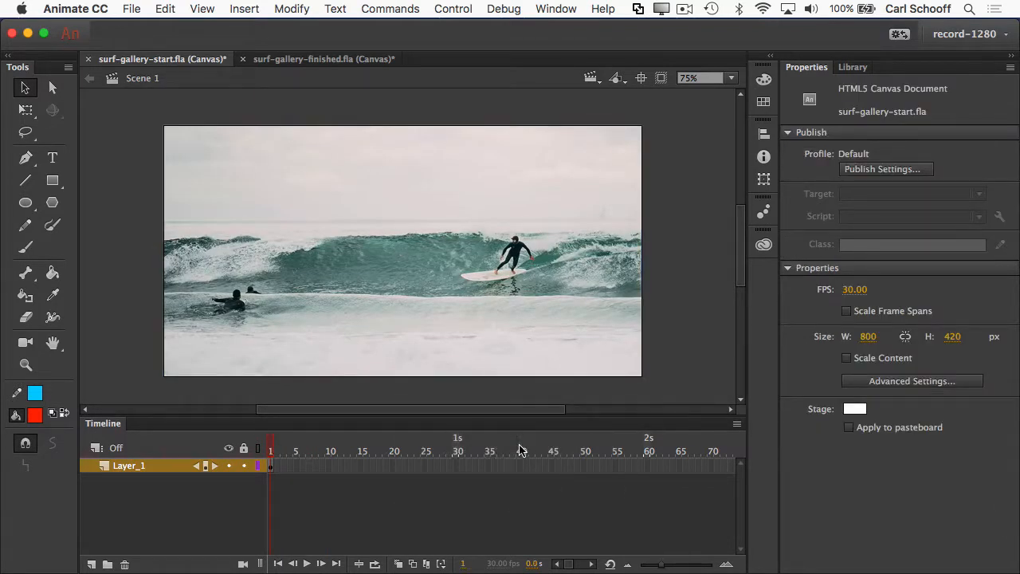
{"action": "key", "text": "super+z"}
{"action": "key", "text": "super+z"}
{"action": "key", "text": "super+z"}
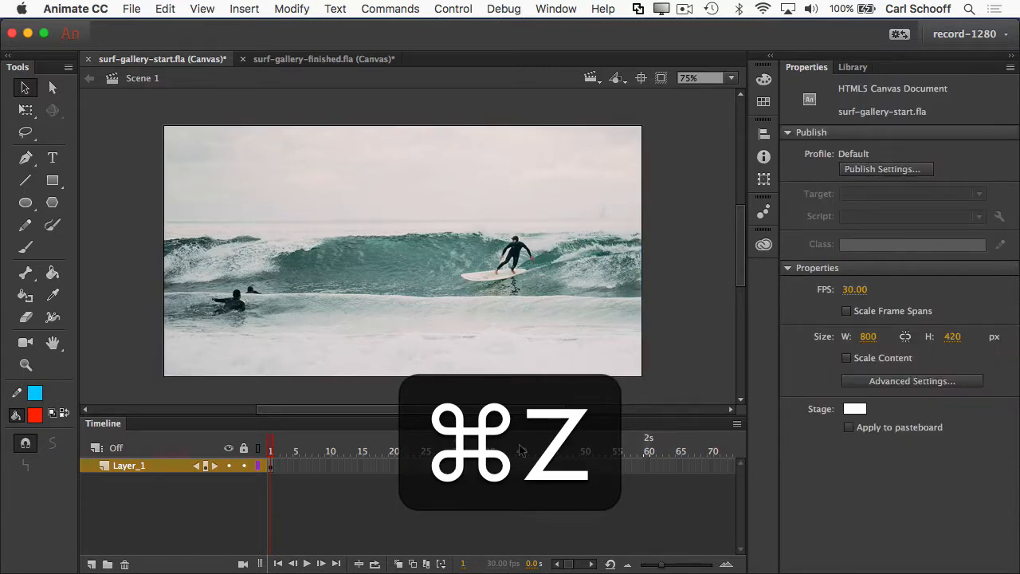
{"action": "key", "text": "super+z"}
{"action": "key", "text": "super+z"}
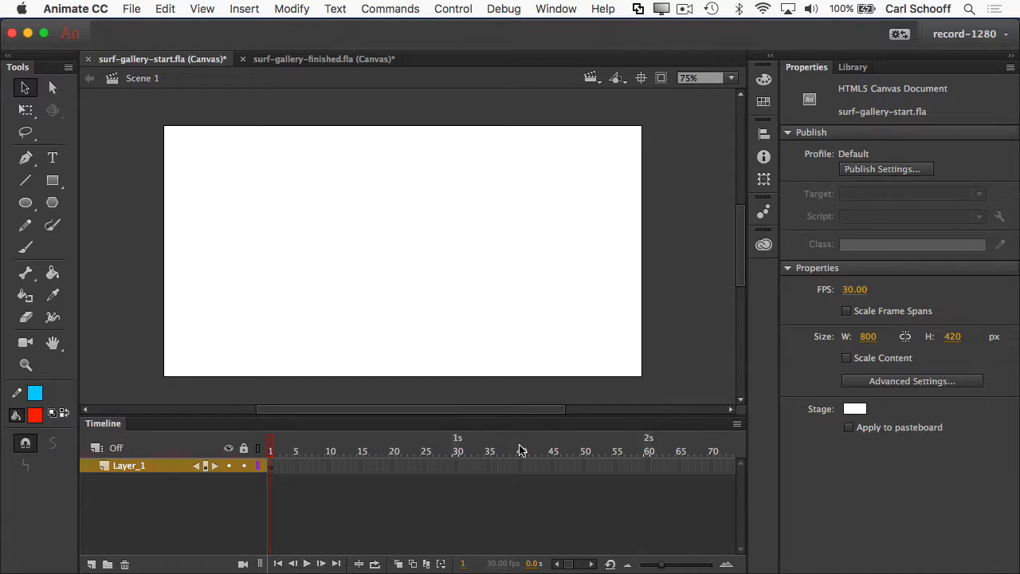
- Place the surf1, surf2, surf3 and surf4 symbols overlapping on the stage at frame 1 of Layer_1
{"action": "left_click", "coordinate": [851, 69]}
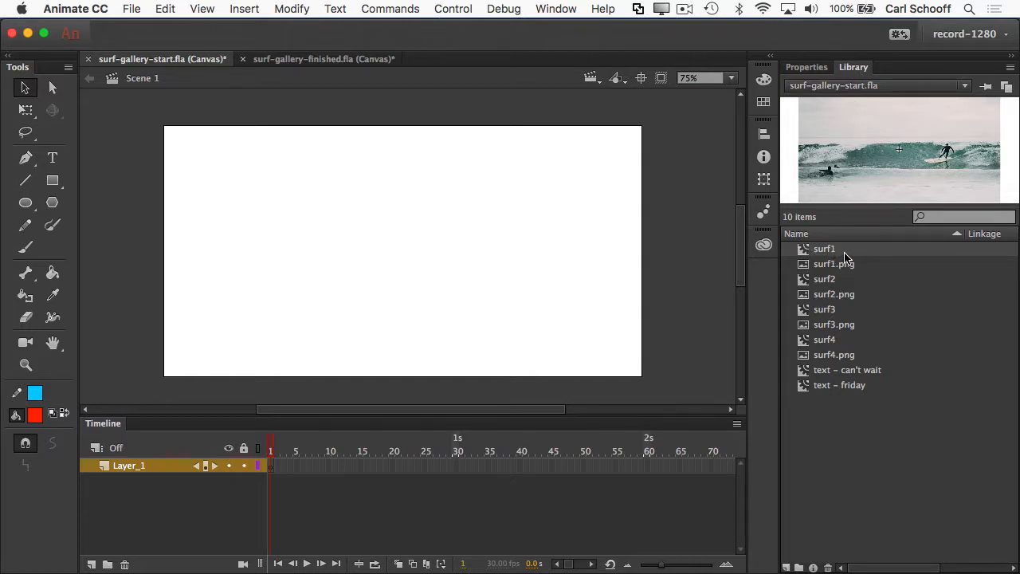
{"action": "left_click_drag", "start_coordinate": [802, 254], "coordinate": [362, 263]}
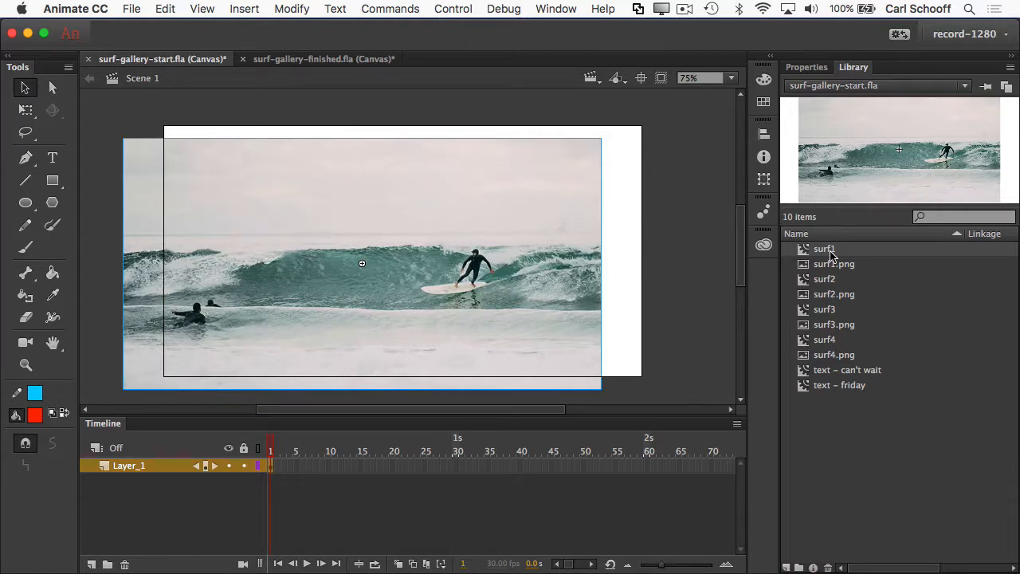
{"action": "left_click_drag", "start_coordinate": [802, 280], "coordinate": [476, 275]}
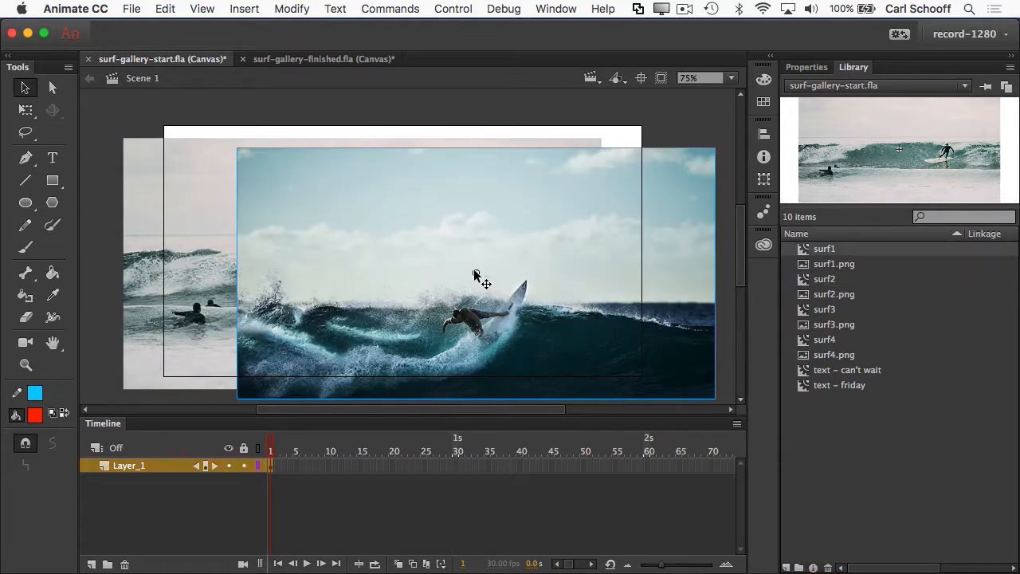
{"action": "left_click", "coordinate": [803, 311]}
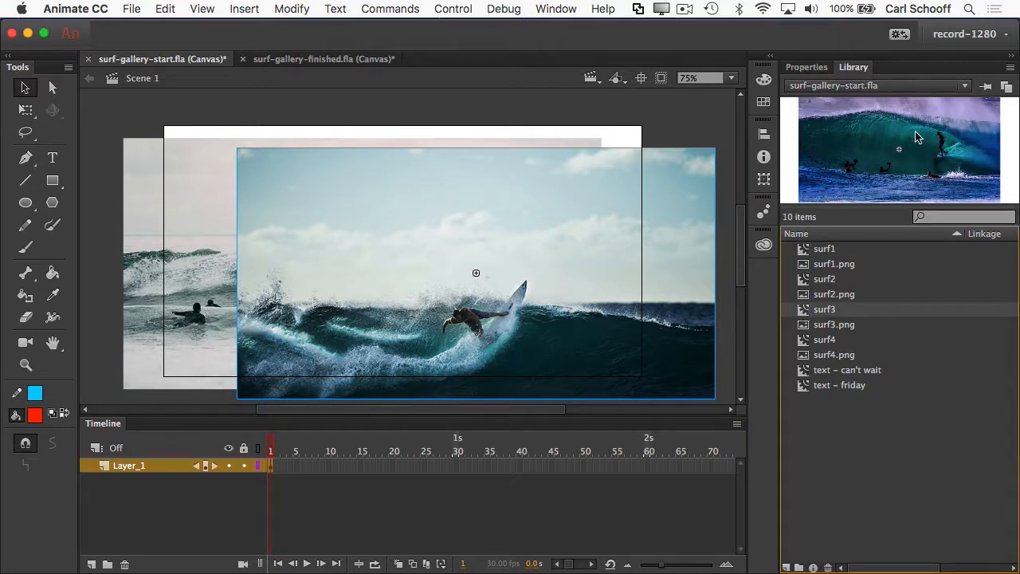
{"action": "left_click_drag", "start_coordinate": [914, 140], "coordinate": [496, 154]}
{"action": "left_click", "coordinate": [825, 342]}
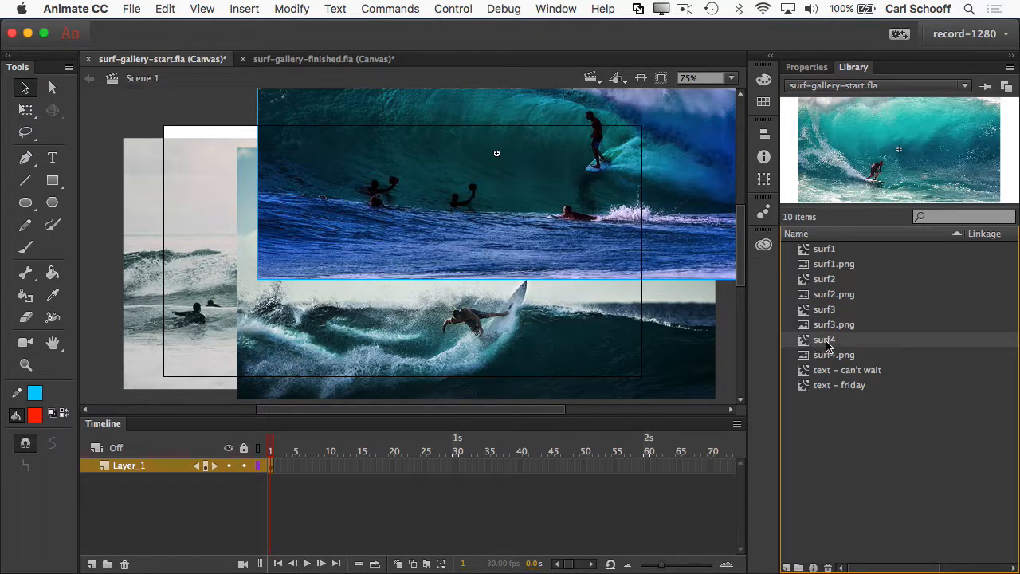
{"action": "left_click_drag", "start_coordinate": [923, 172], "coordinate": [450, 289]}
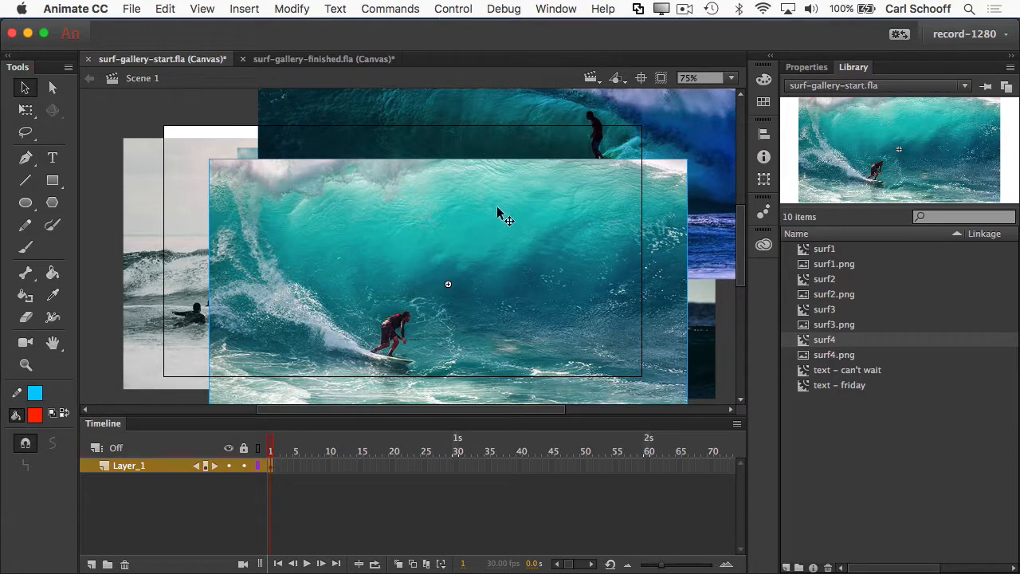
- Select all four surf images on the stage together and clear the selection
{"action": "left_click", "coordinate": [115, 124]}
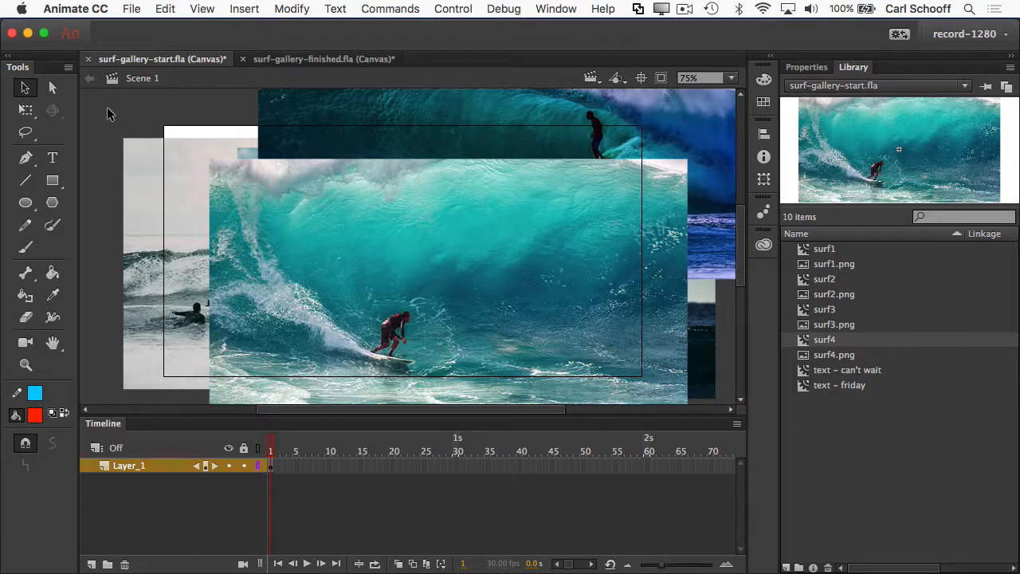
{"action": "left_click_drag", "start_coordinate": [109, 114], "coordinate": [711, 347]}
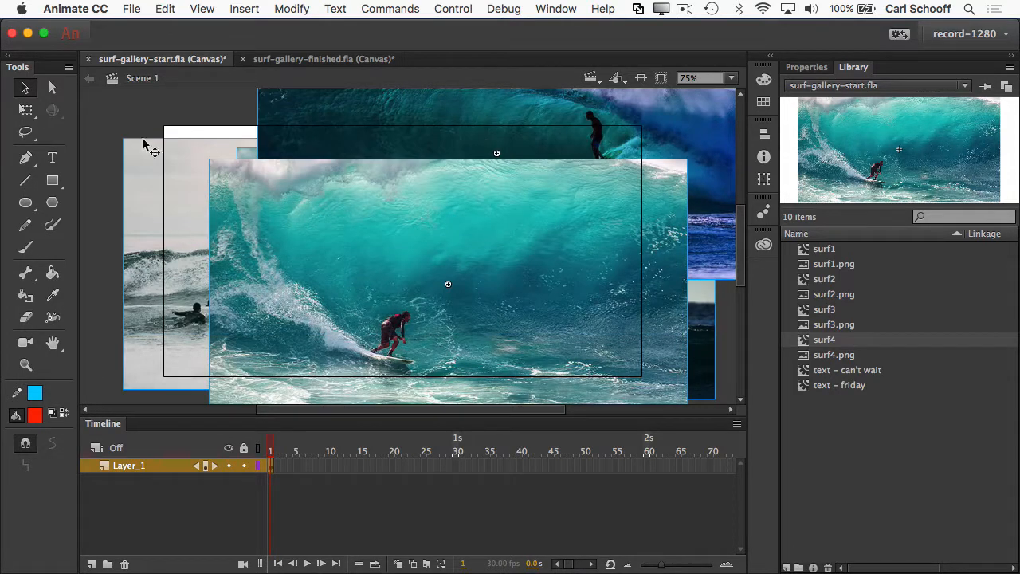
{"action": "left_click", "coordinate": [130, 117]}
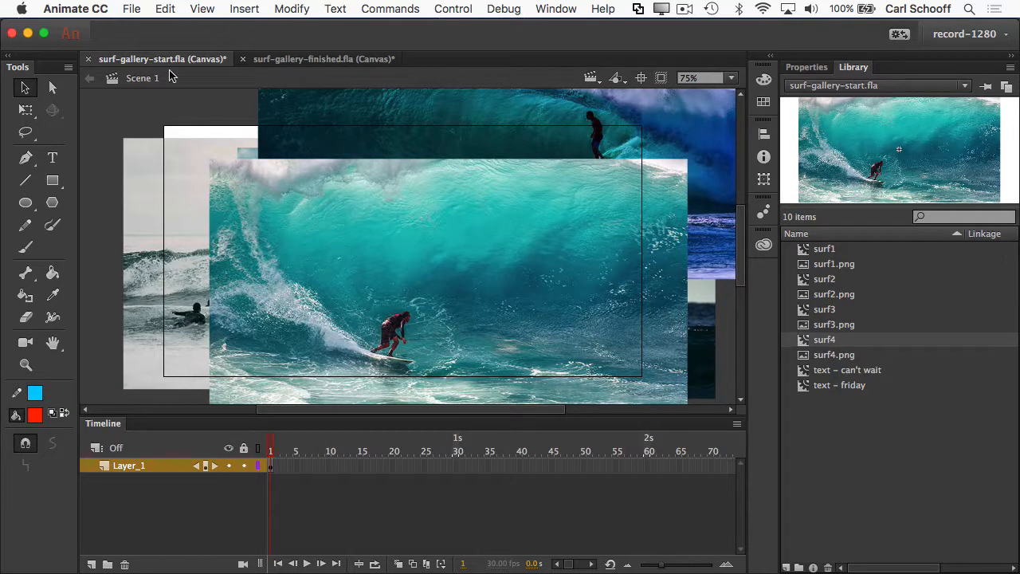
{"action": "left_click", "coordinate": [166, 10]}
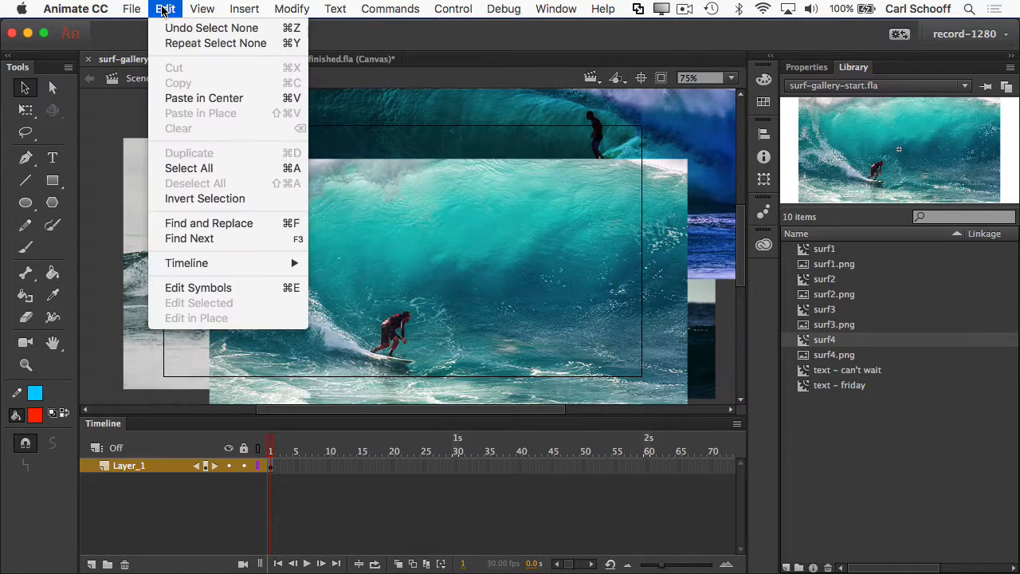
{"action": "left_click", "coordinate": [216, 169]}
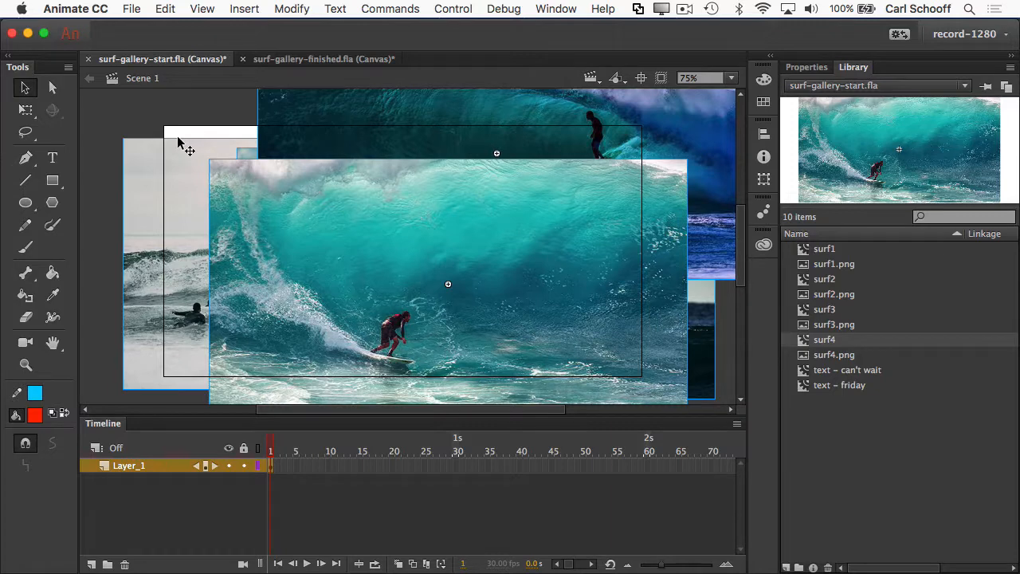
{"action": "left_click", "coordinate": [155, 118]}
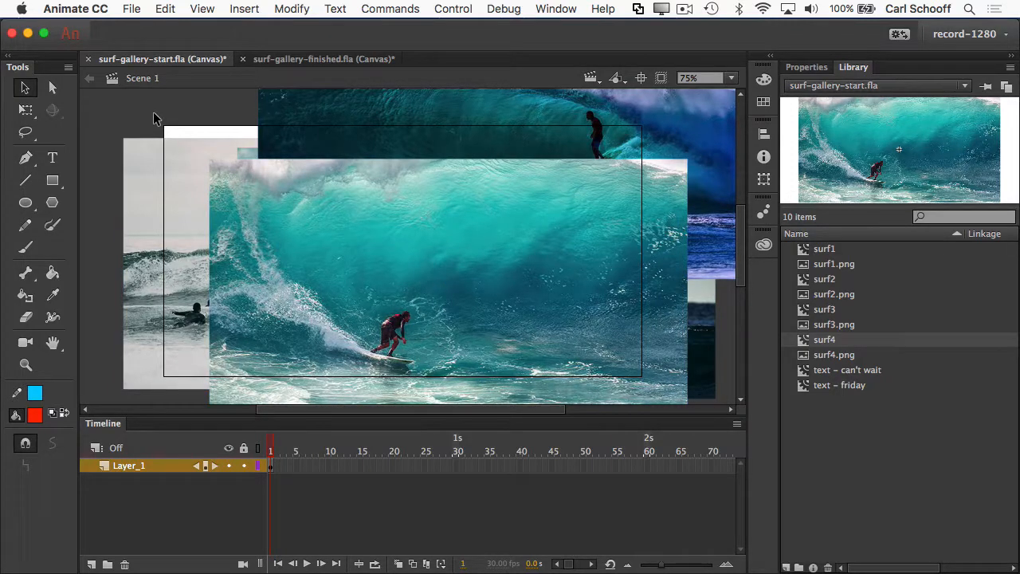
- Align all four surf images at frame 1 to the left and top edges of the stage, using Align to stage
{"action": "left_click", "coordinate": [271, 466]}
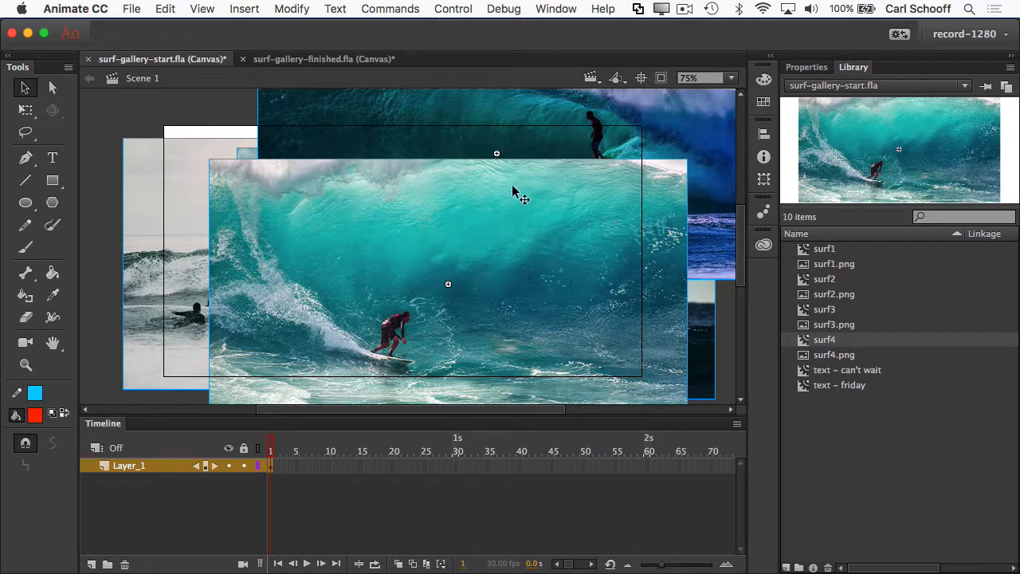
{"action": "left_click", "coordinate": [764, 137]}
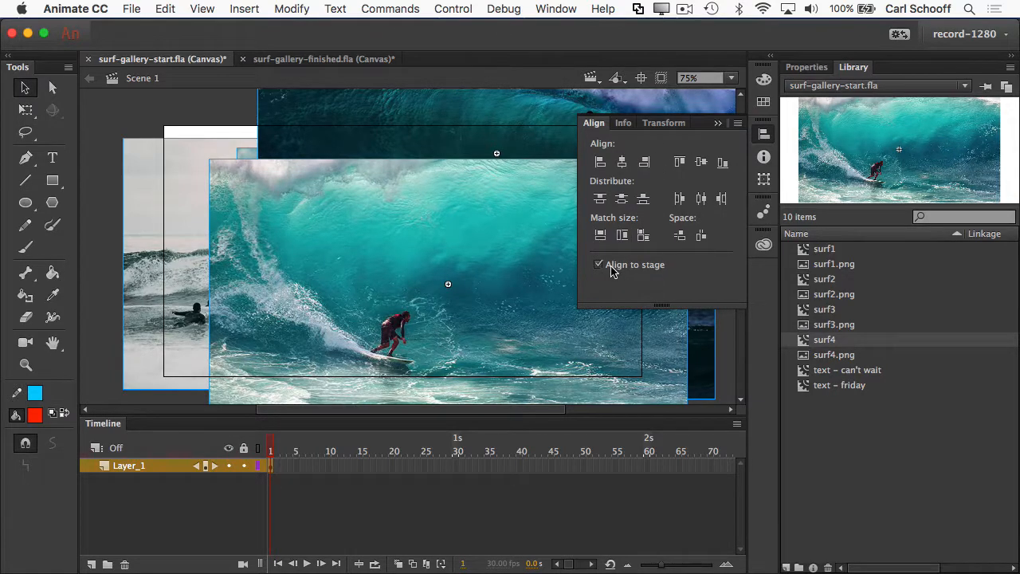
{"action": "left_click", "coordinate": [601, 164]}
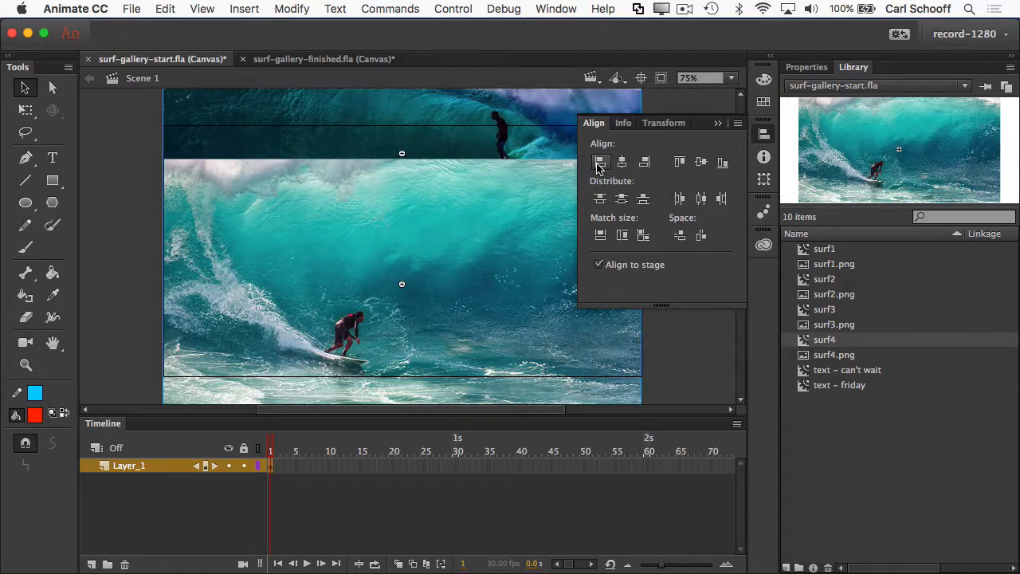
{"action": "left_click", "coordinate": [680, 164]}
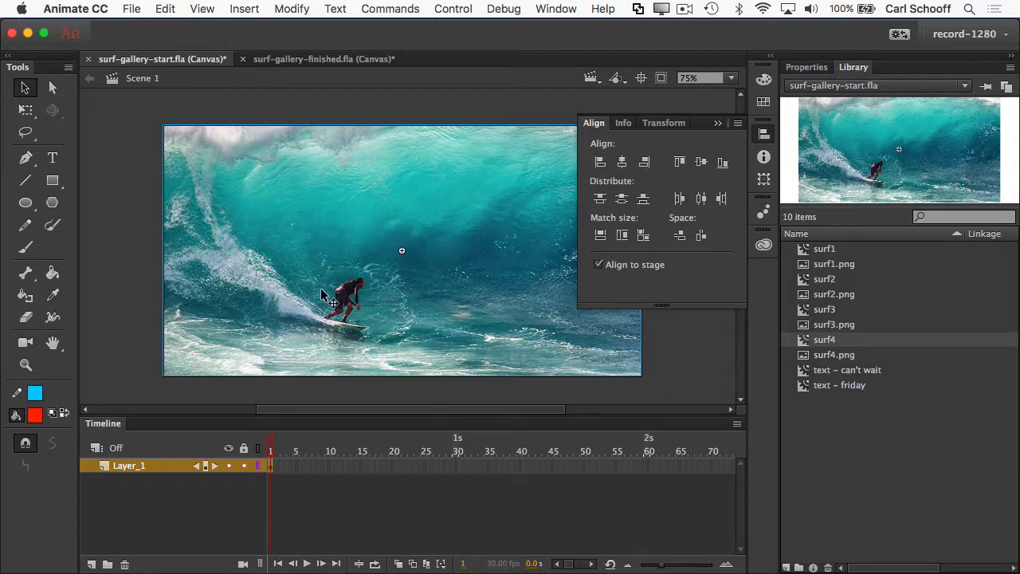
{"action": "left_click", "coordinate": [546, 113]}
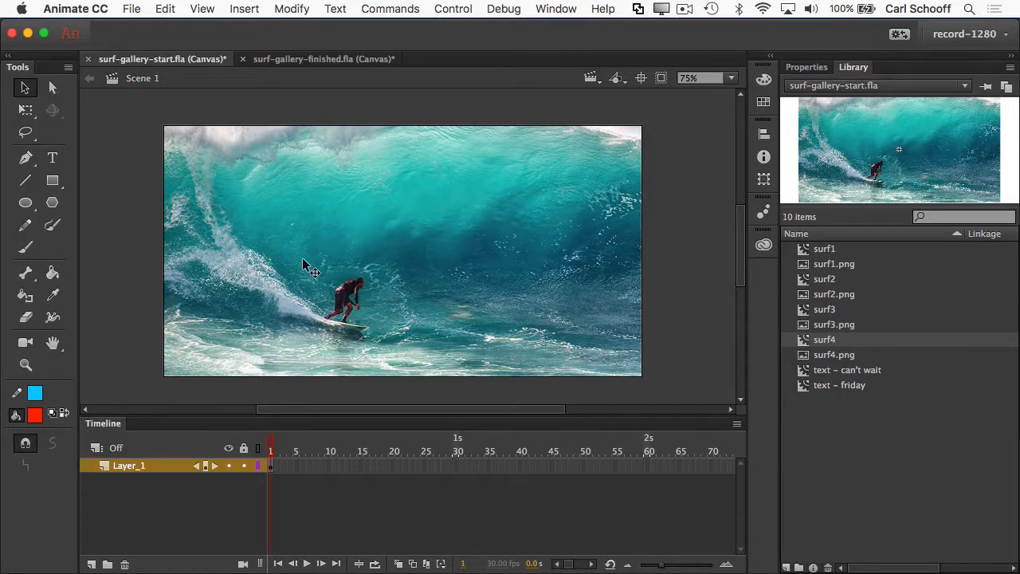
- Distribute the four stacked surf images to separate layers and delete the empty Layer_1
{"action": "left_click", "coordinate": [270, 470]}
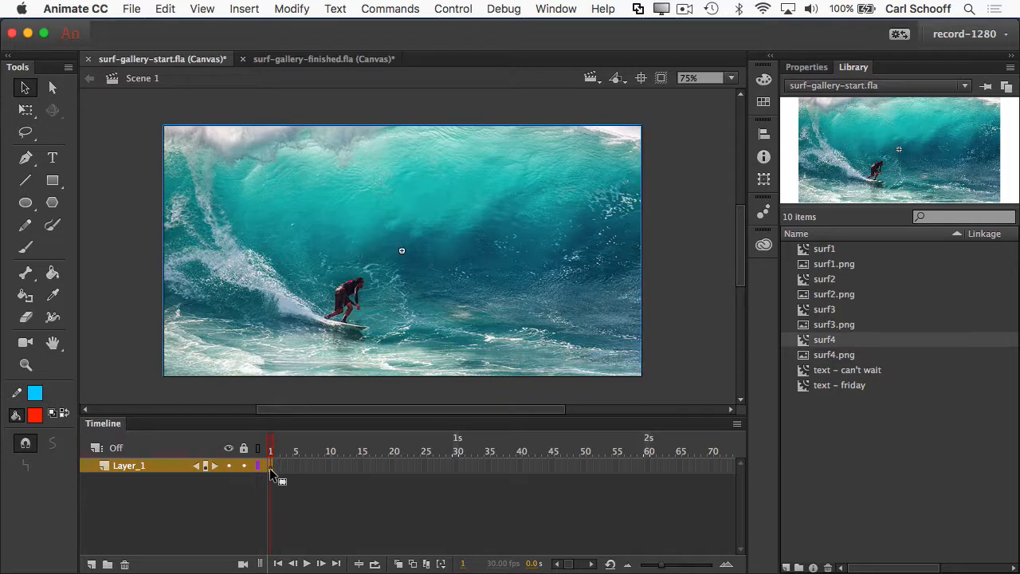
{"action": "right_click", "coordinate": [434, 190]}
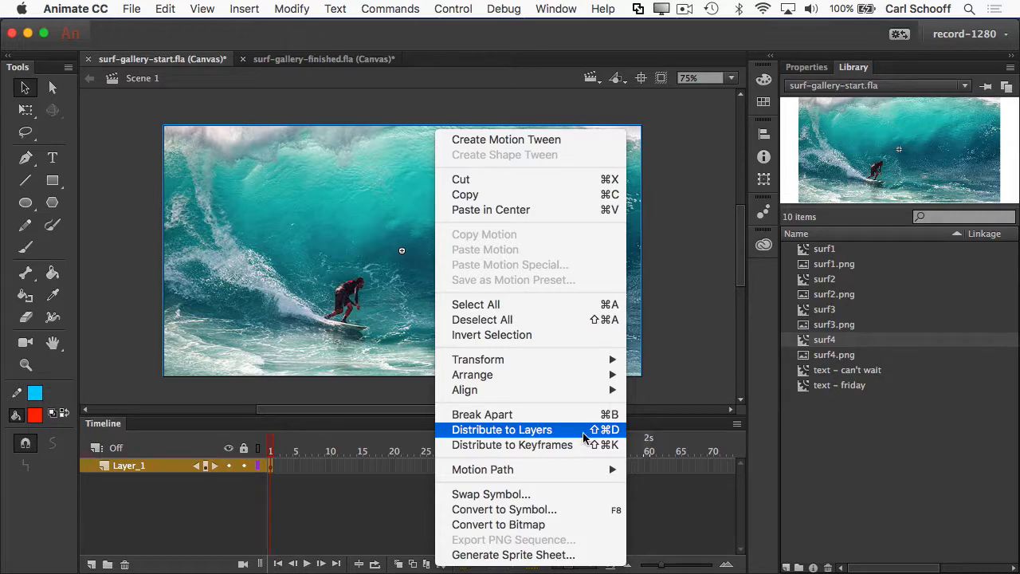
{"action": "left_click", "coordinate": [519, 433]}
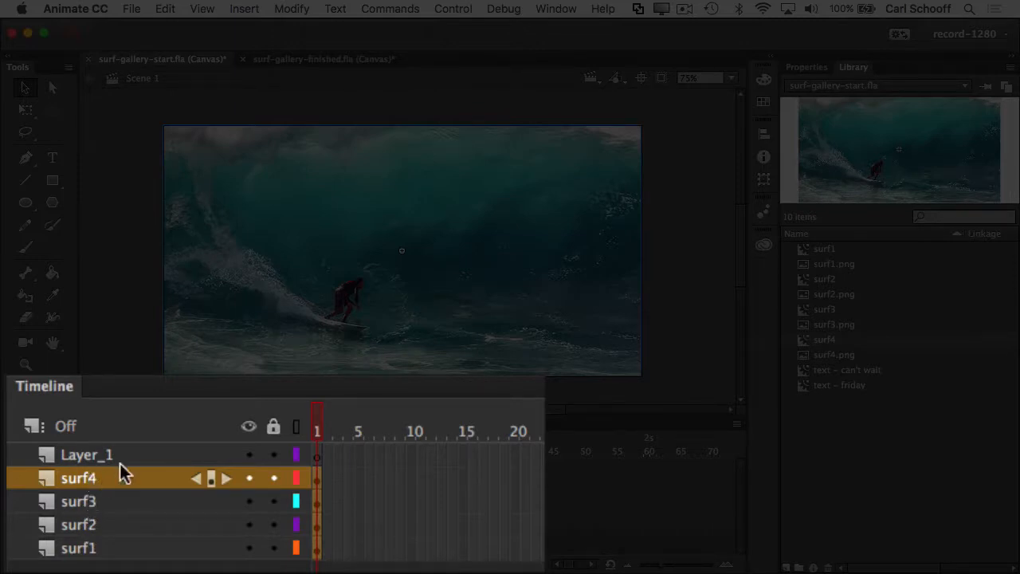
{"action": "left_click", "coordinate": [191, 456]}
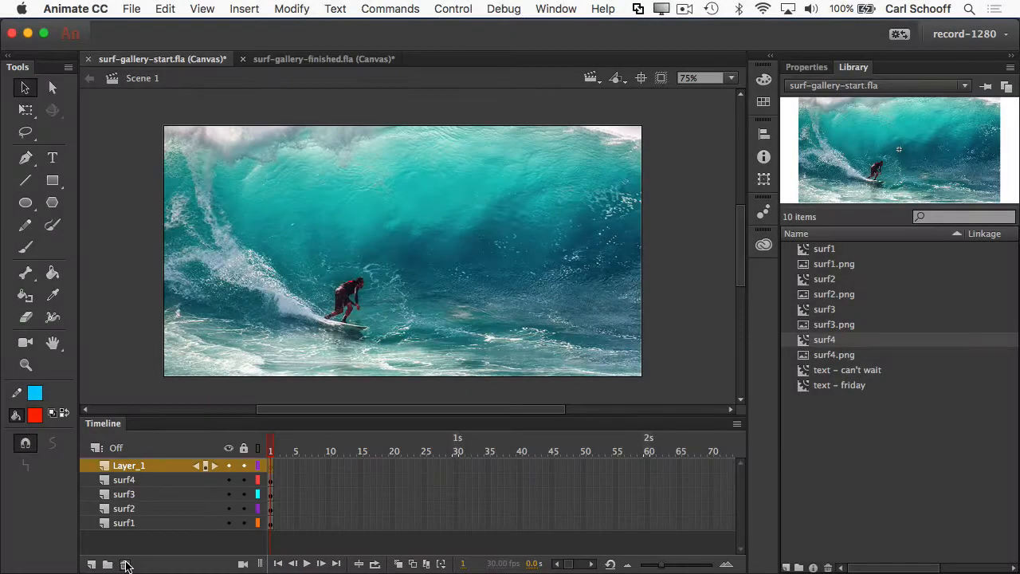
{"action": "left_click", "coordinate": [125, 565]}
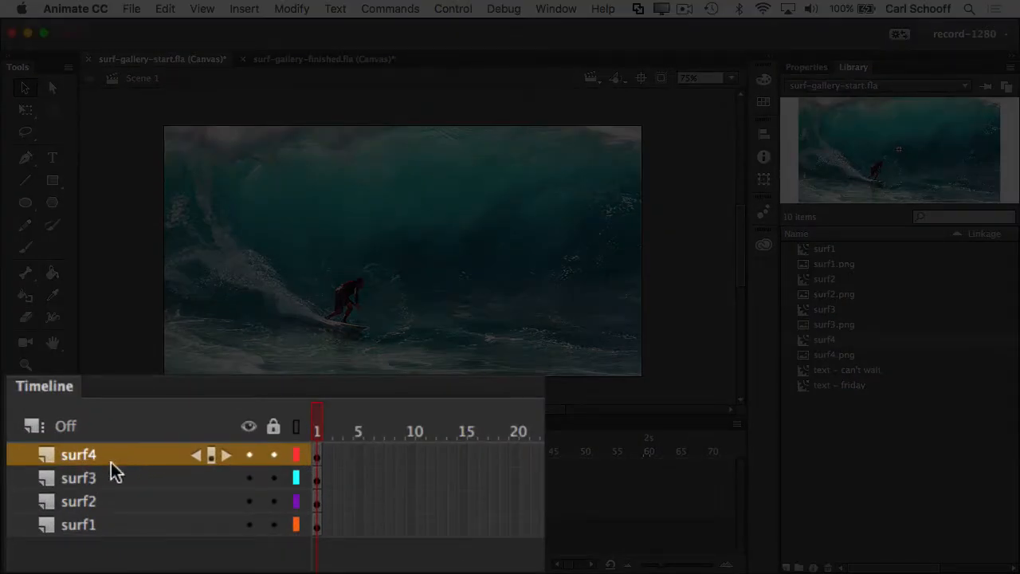
- Hide and isolate individual surf layers to check which image each layer holds
{"action": "left_click", "coordinate": [247, 454]}
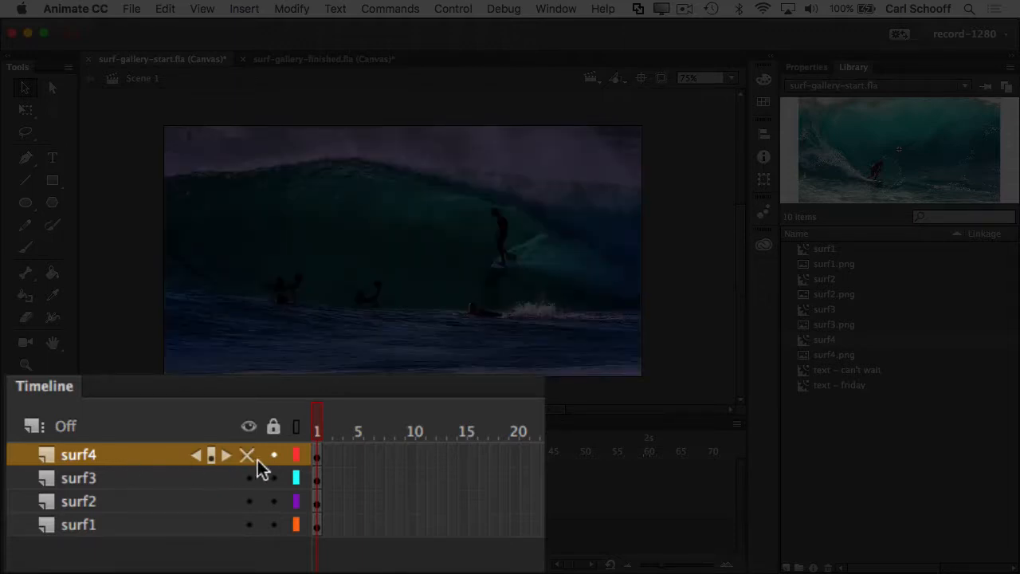
{"action": "left_click", "coordinate": [248, 479]}
{"action": "left_click", "coordinate": [247, 501]}
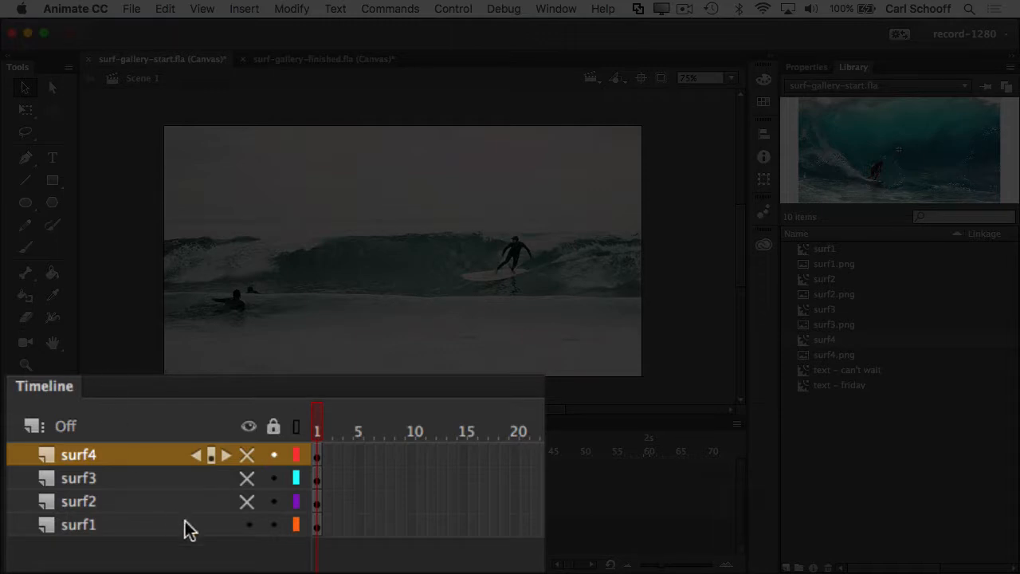
{"action": "left_click", "coordinate": [245, 503], "text": "alt"}
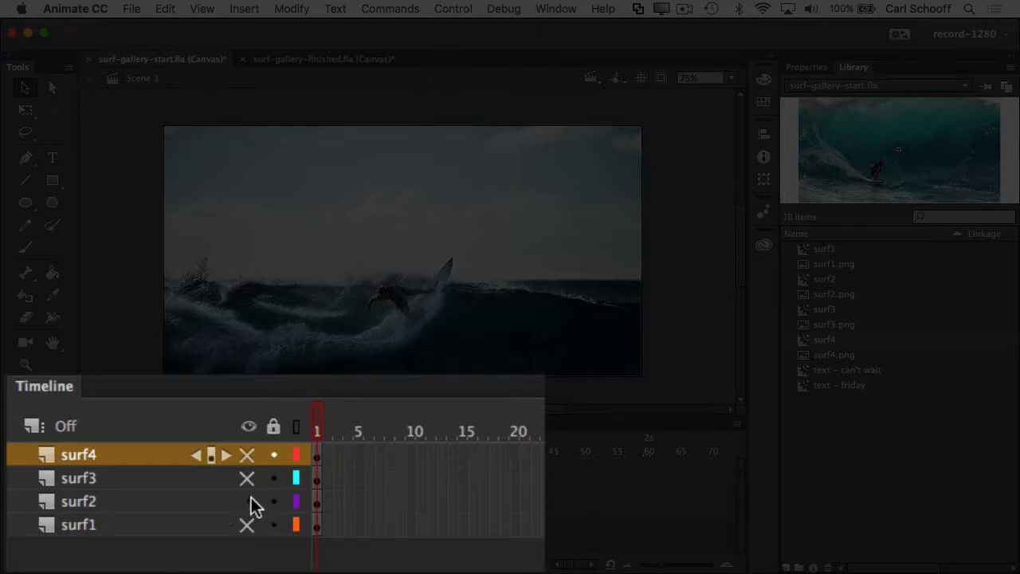
{"action": "left_click", "coordinate": [247, 454]}
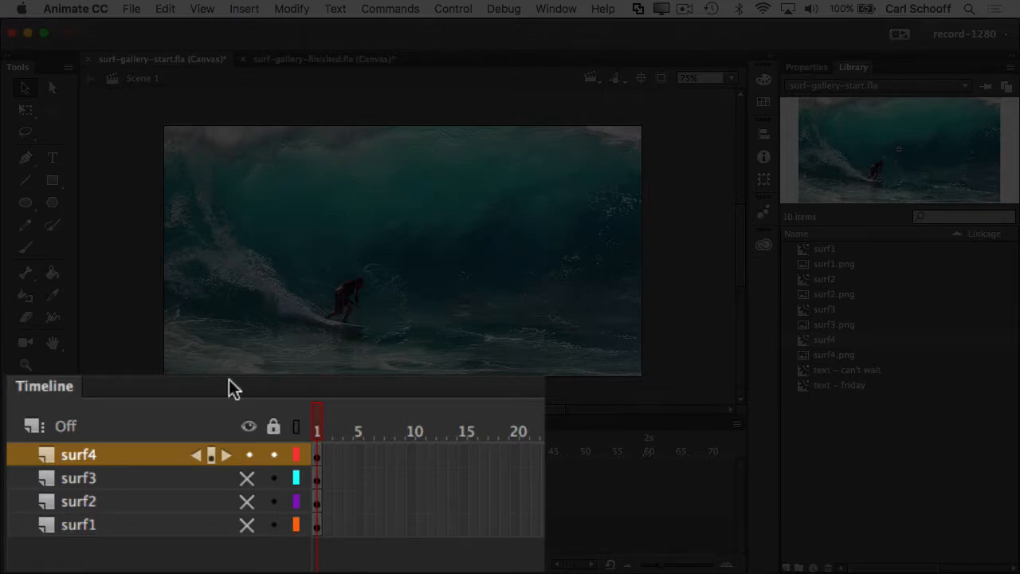
{"action": "left_click", "coordinate": [250, 527], "text": "alt"}
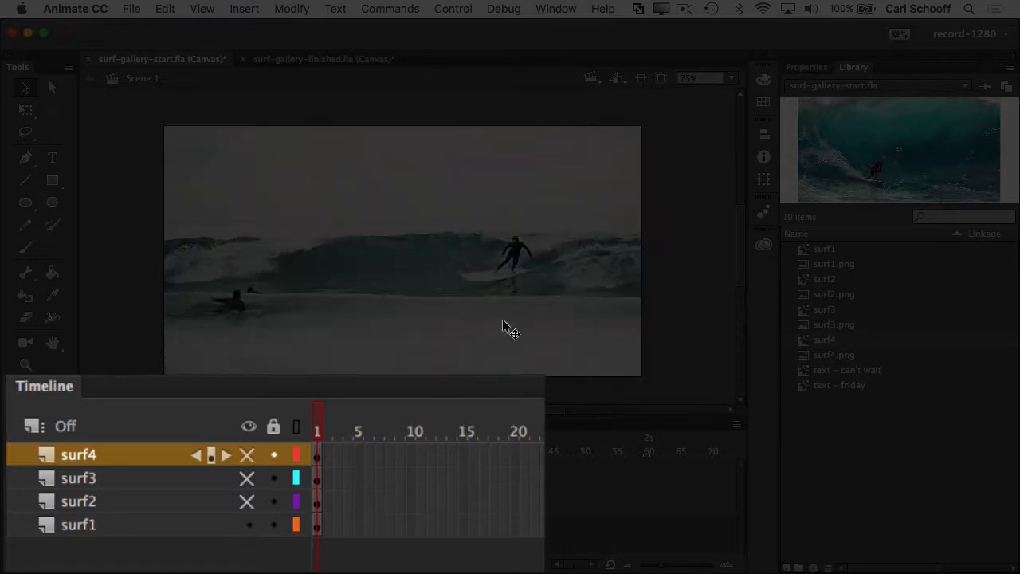
- Show the surf2, surf3 and surf4 layers again, and toggle the visibility of all layers off and back on
{"action": "left_click", "coordinate": [249, 501]}
{"action": "left_click", "coordinate": [249, 478]}
{"action": "left_click", "coordinate": [249, 454]}
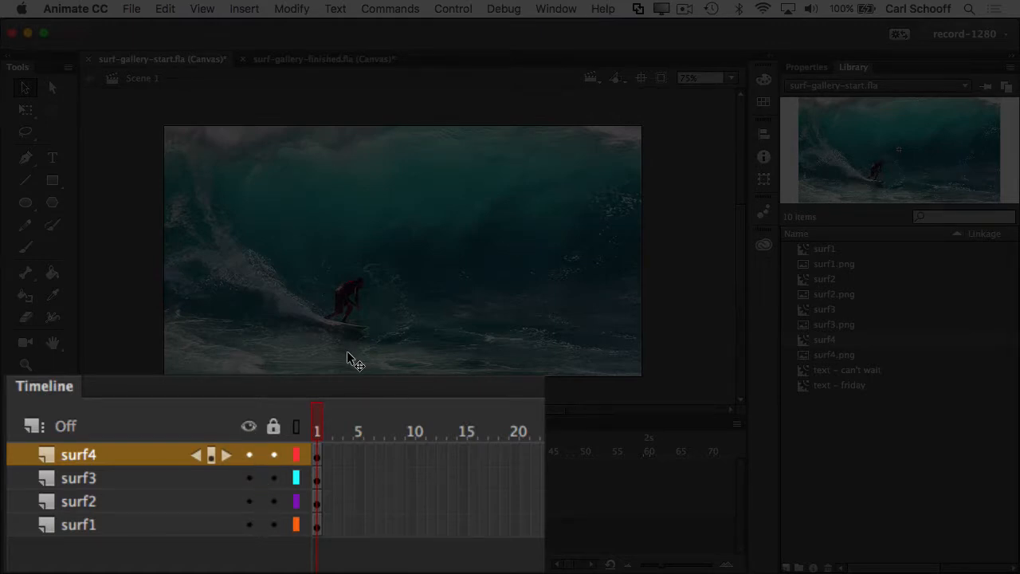
{"action": "left_click", "coordinate": [249, 428]}
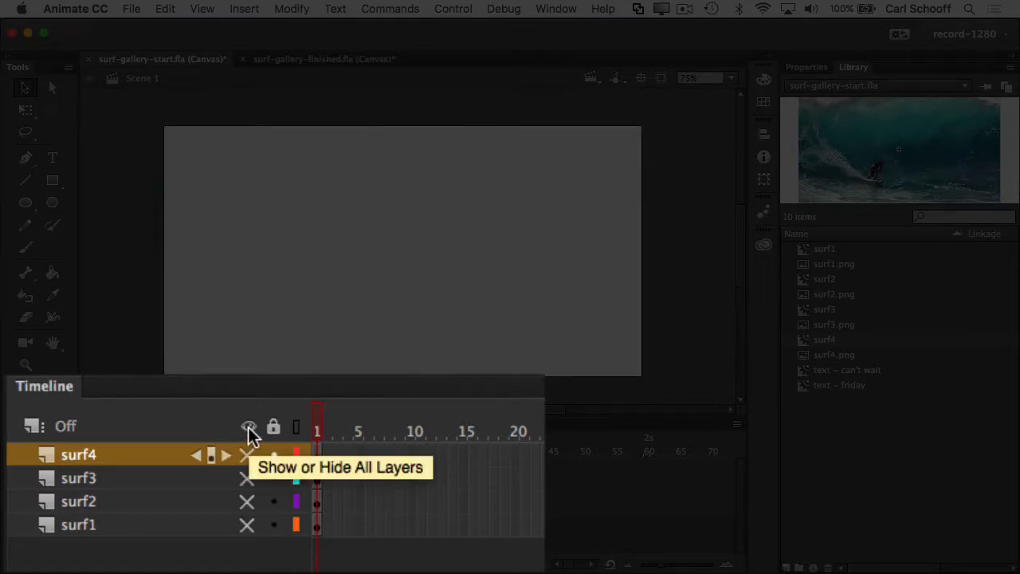
{"action": "left_click", "coordinate": [249, 431]}
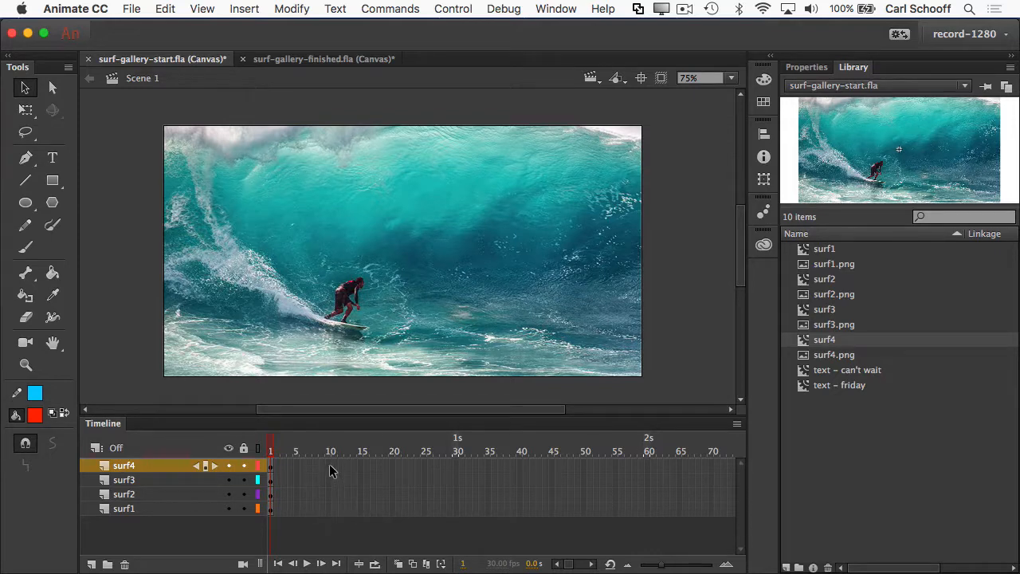
- Insert keyframes at frame 10 on all four surf layers and return to frame 1
{"action": "left_click_drag", "start_coordinate": [330, 464], "coordinate": [330, 512]}
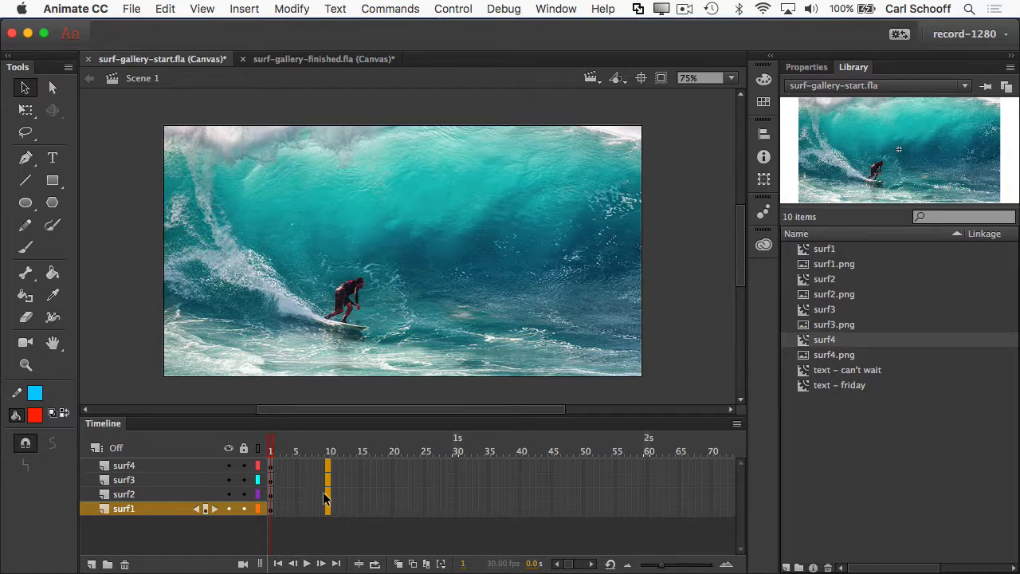
{"action": "key", "text": "F5"}
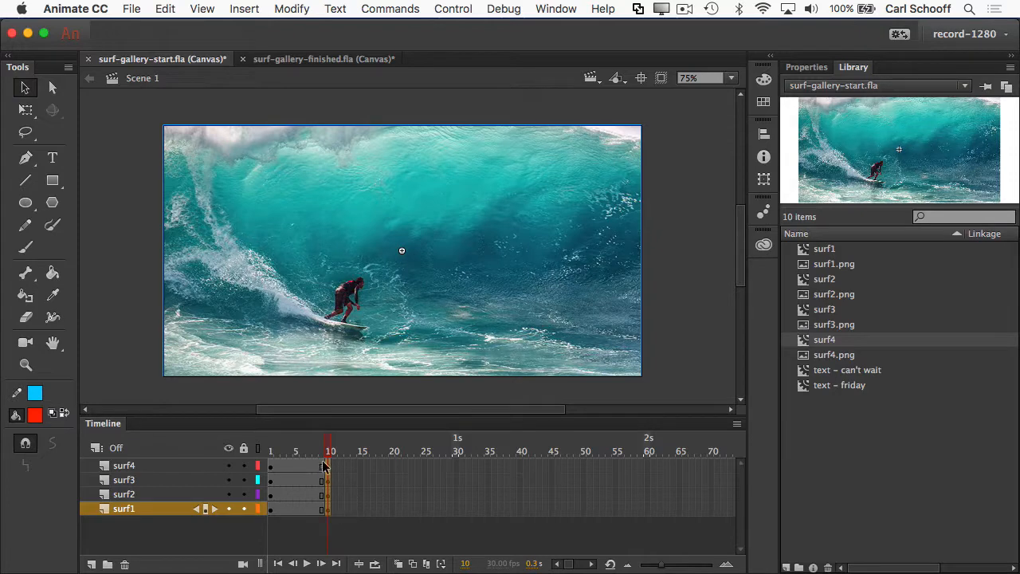
{"action": "left_click", "coordinate": [271, 451]}
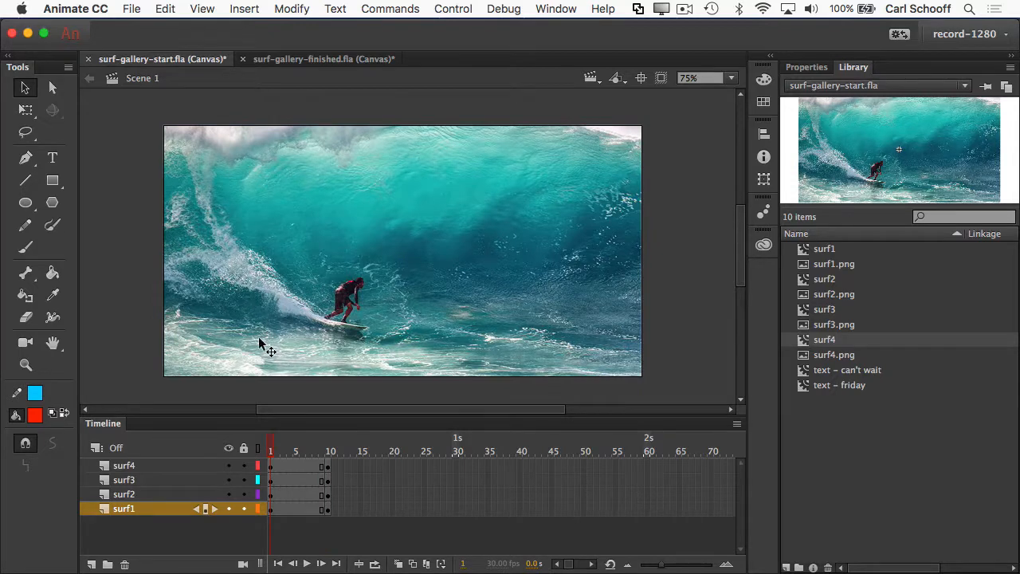
- Set the Alpha of all four surf images at frame 1 to 0% and scrub between frames 10 and 1 to compare
{"action": "left_click_drag", "start_coordinate": [272, 466], "coordinate": [270, 512]}
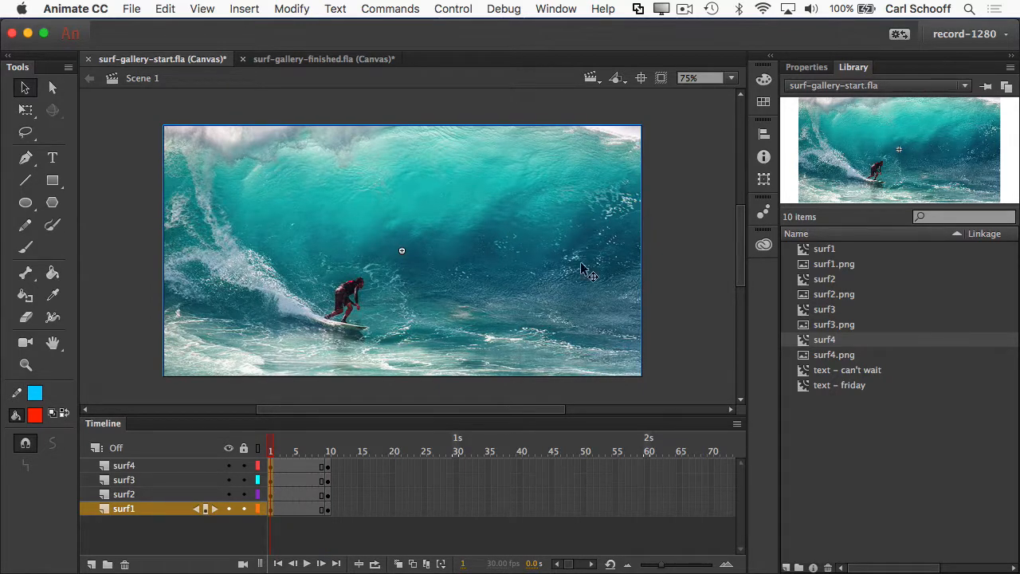
{"action": "left_click", "coordinate": [807, 67]}
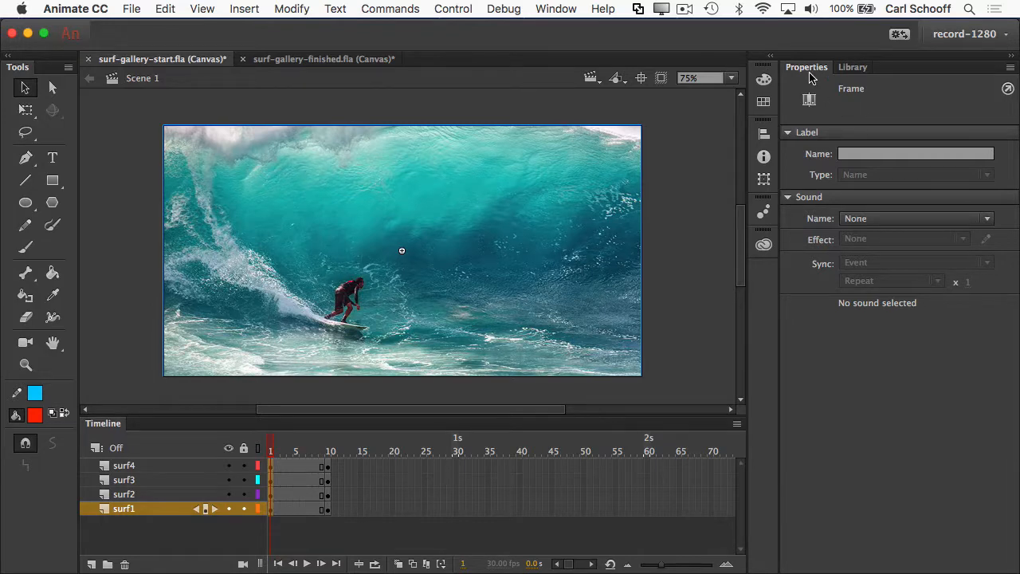
{"action": "left_click", "coordinate": [146, 171]}
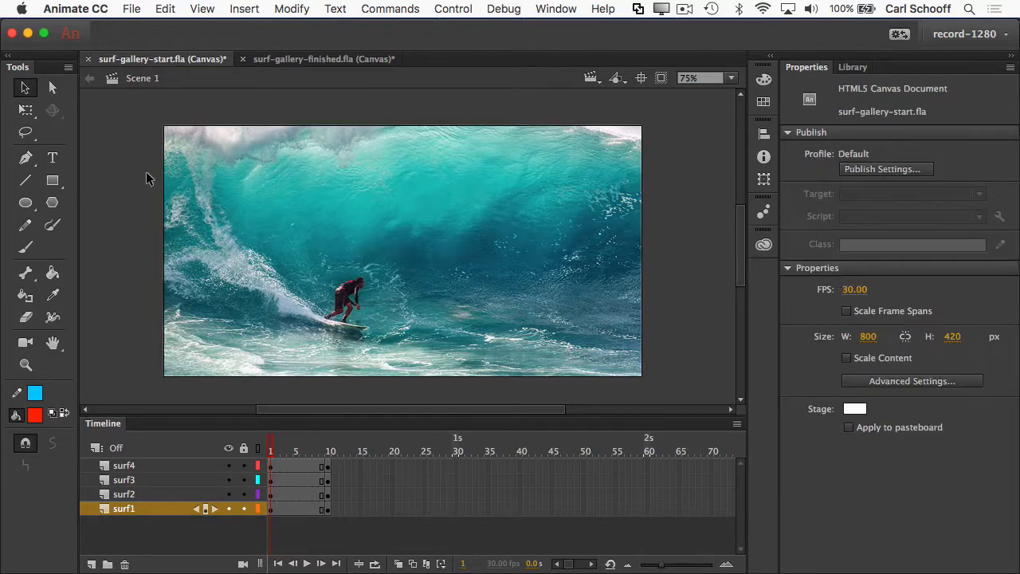
{"action": "left_click_drag", "start_coordinate": [126, 111], "coordinate": [672, 389]}
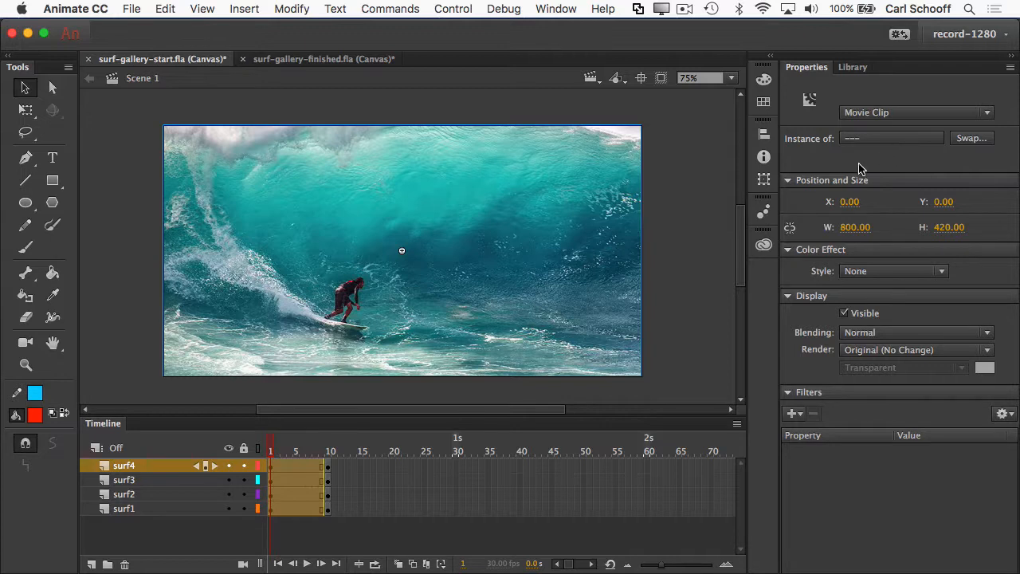
{"action": "left_click", "coordinate": [893, 271]}
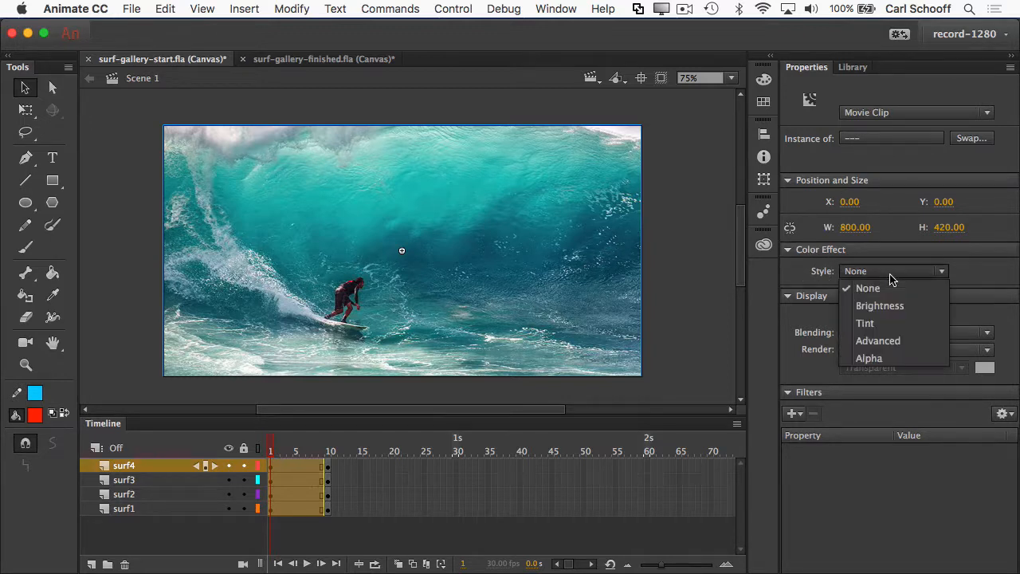
{"action": "left_click", "coordinate": [900, 364]}
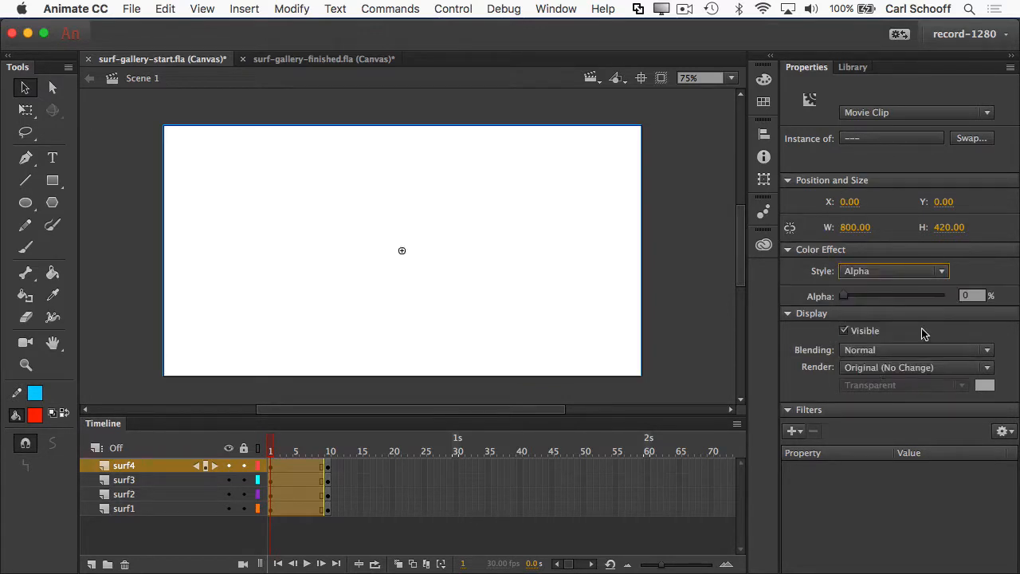
{"action": "left_click", "coordinate": [132, 311]}
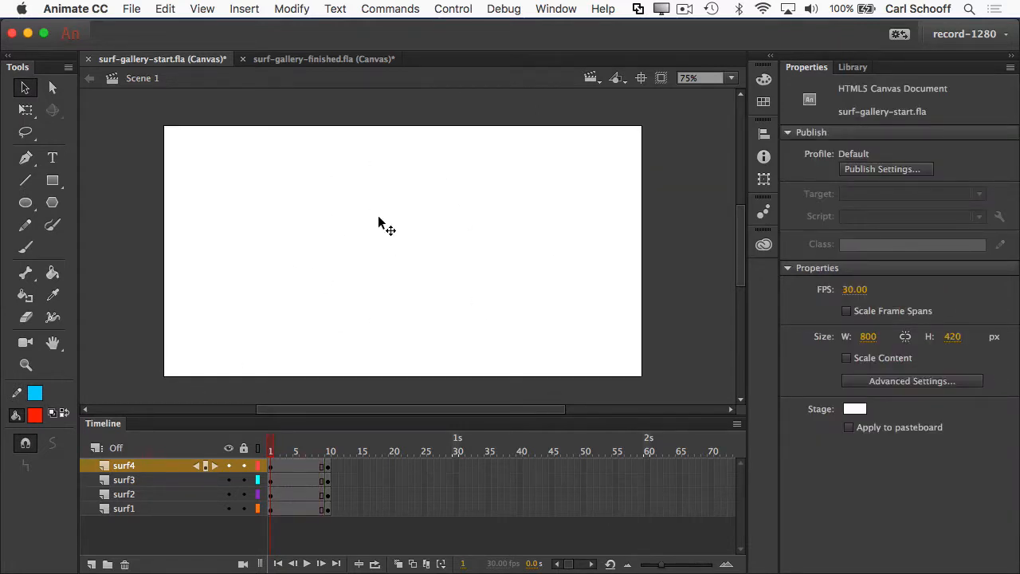
{"action": "left_click", "coordinate": [330, 451]}
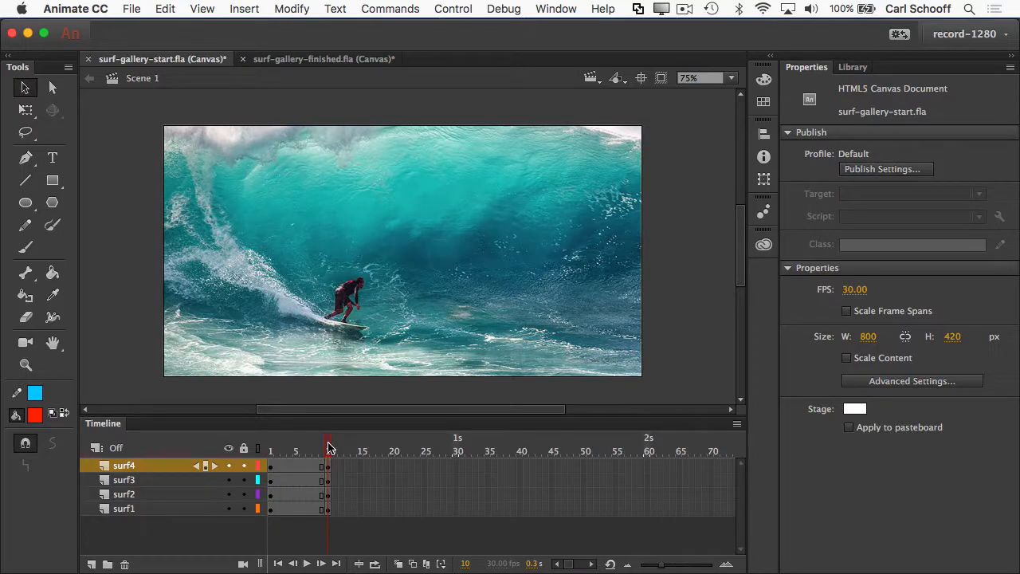
{"action": "left_click_drag", "start_coordinate": [329, 449], "coordinate": [266, 449]}
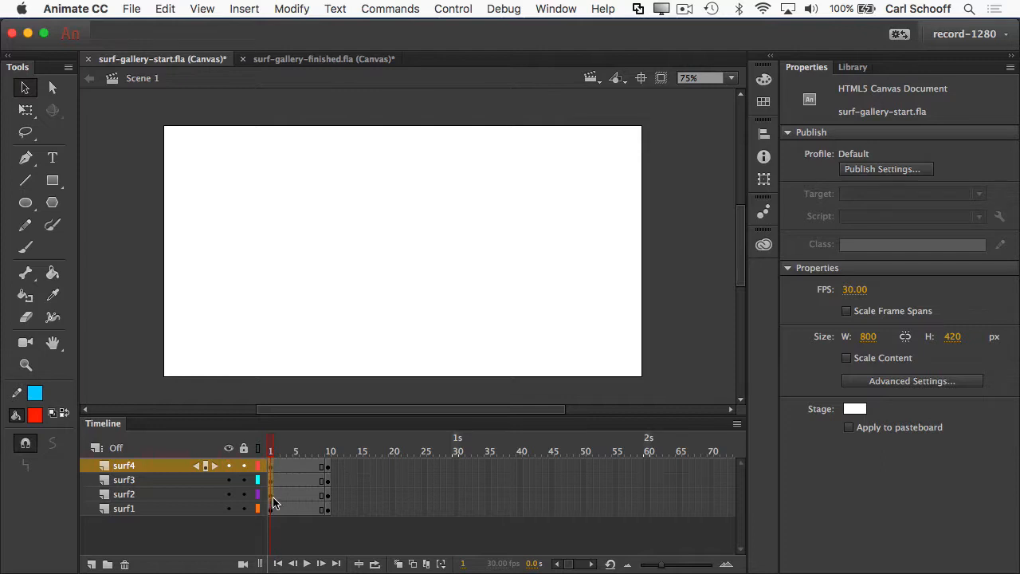
- Create classic tweens between frames 1 and 10 on all four surf layers and scrub through them to check the fade
{"action": "left_click_drag", "start_coordinate": [270, 511], "coordinate": [268, 464]}
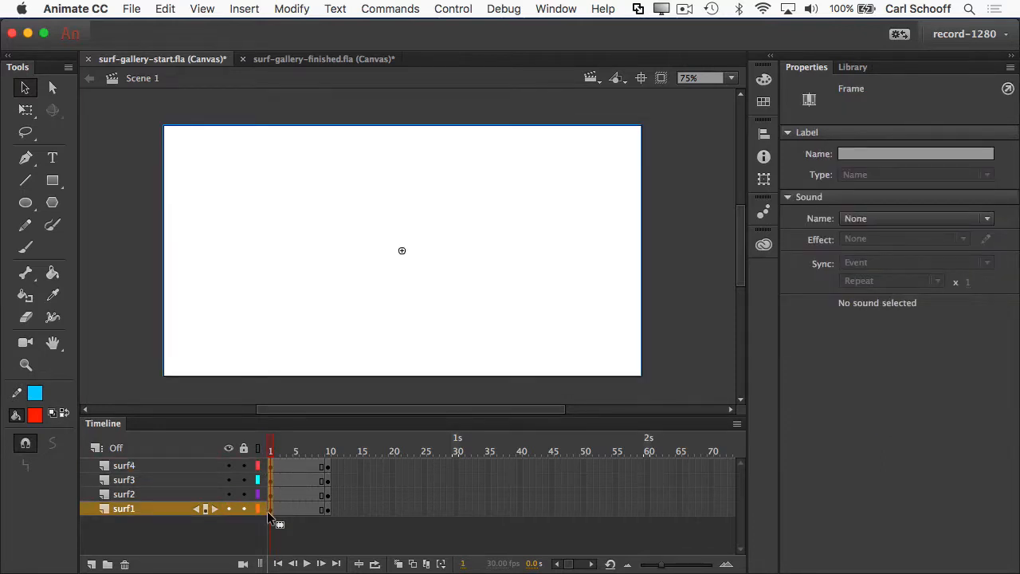
{"action": "right_click", "coordinate": [270, 481]}
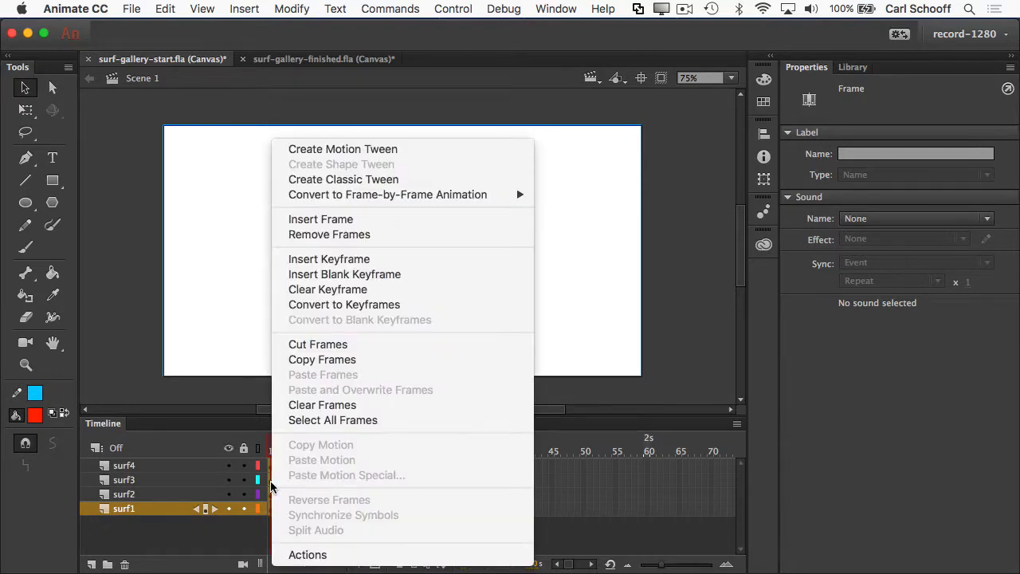
{"action": "left_click", "coordinate": [390, 181]}
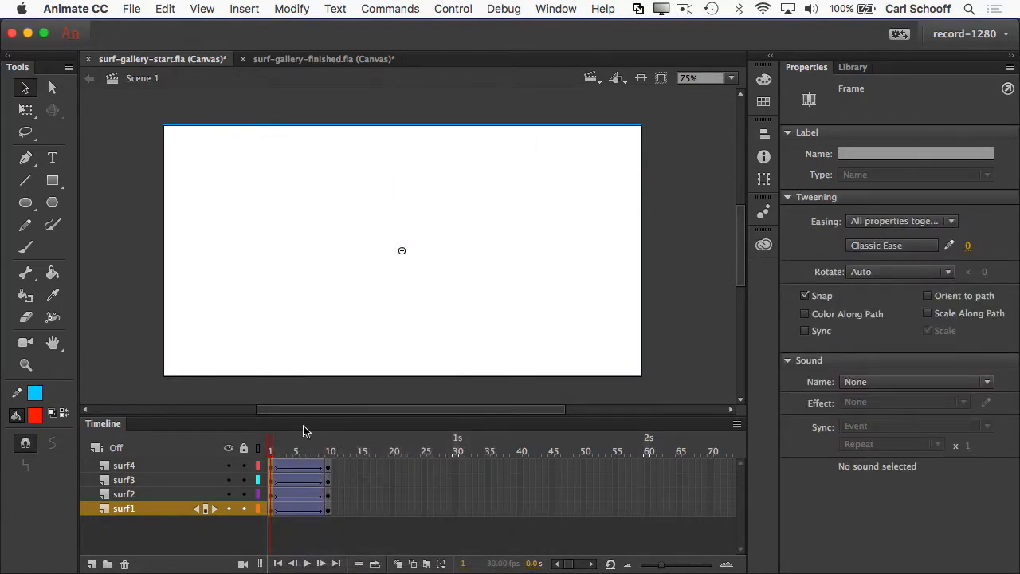
{"action": "left_click_drag", "start_coordinate": [278, 450], "coordinate": [330, 452]}
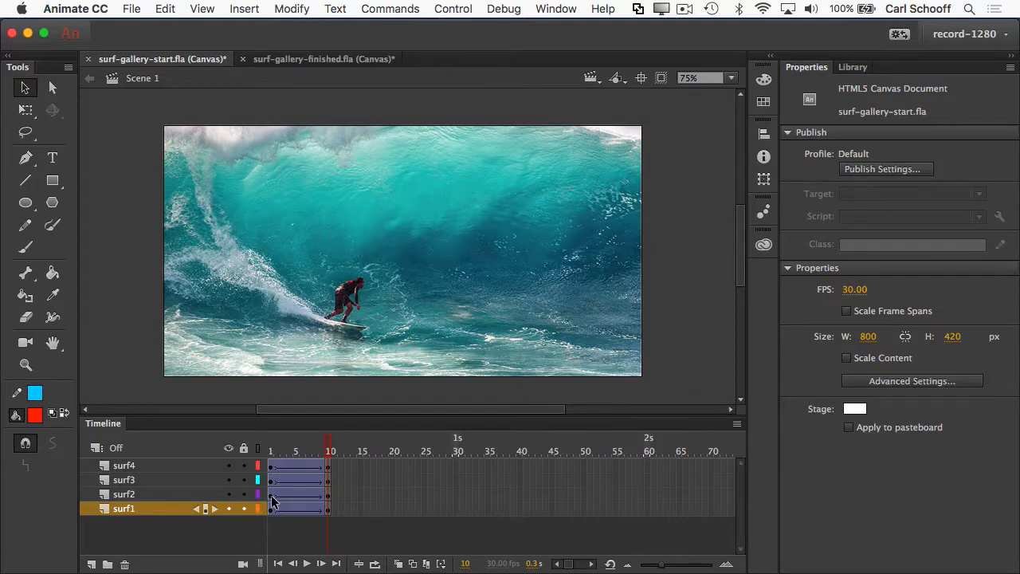
- Shift the fade-in tweens of surf2, surf3 and surf4 to start at frames 30, 70 and 110, and return to frame 1
{"action": "left_click_drag", "start_coordinate": [271, 495], "coordinate": [329, 495]}
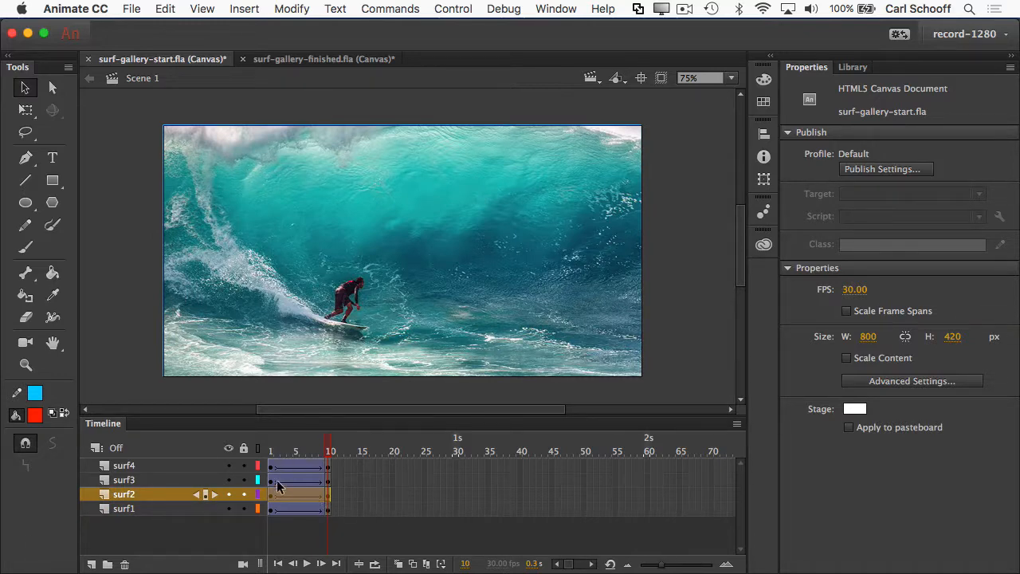
{"action": "left_click_drag", "start_coordinate": [279, 495], "coordinate": [464, 493]}
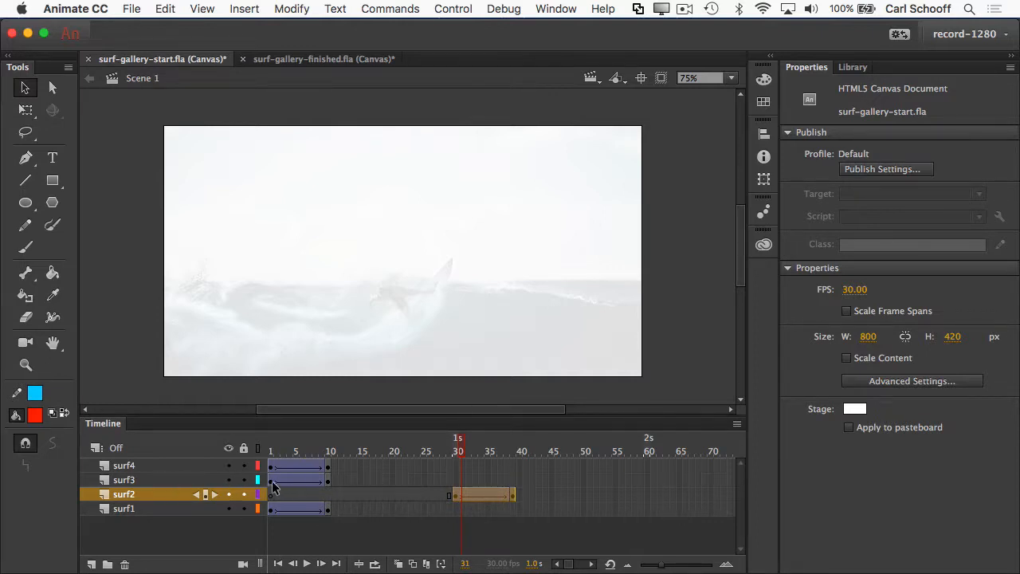
{"action": "left_click_drag", "start_coordinate": [273, 483], "coordinate": [327, 479]}
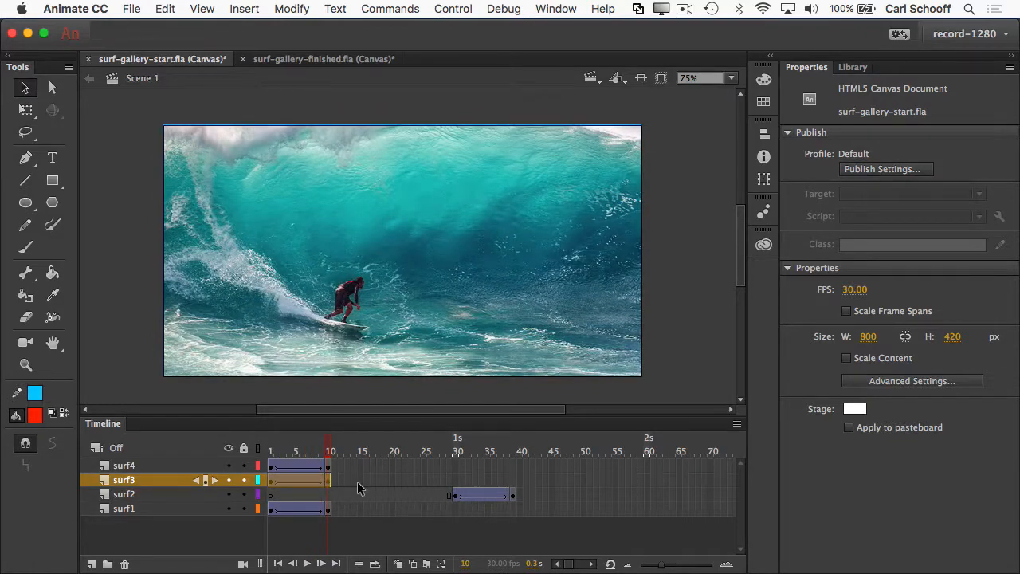
{"action": "left_click_drag", "start_coordinate": [293, 479], "coordinate": [732, 479]}
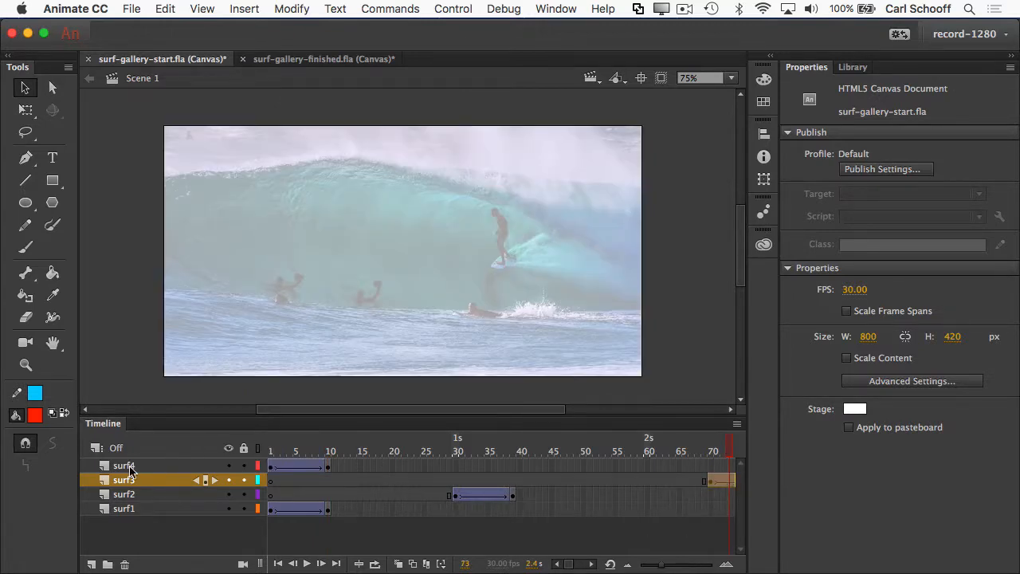
{"action": "left_click", "coordinate": [271, 467]}
{"action": "left_click_drag", "start_coordinate": [272, 471], "coordinate": [136, 455]}
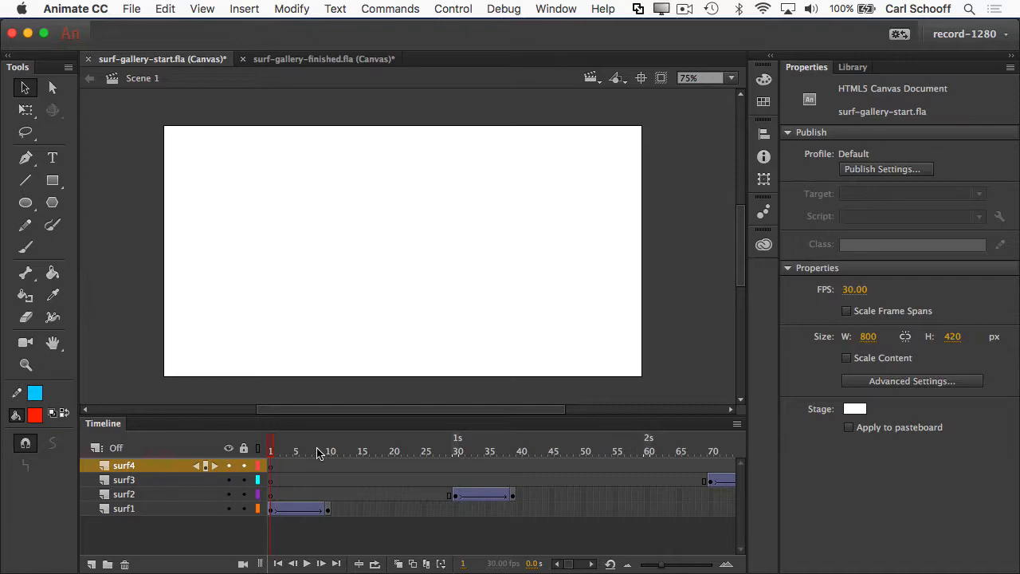
- Play and scrub through the staggered fade-ins to check where each image disappears
{"action": "key", "text": "Return"}
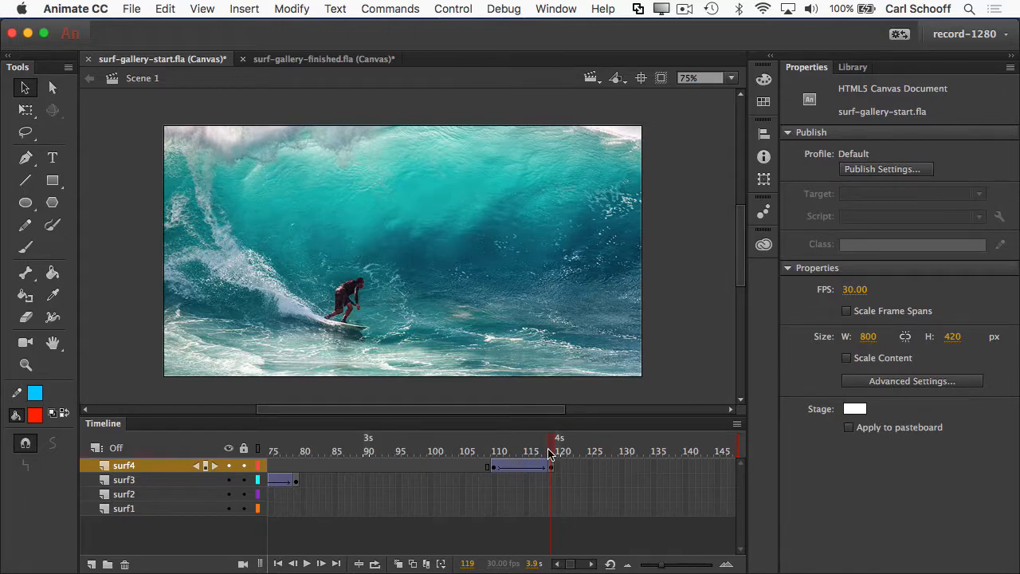
{"action": "left_click_drag", "start_coordinate": [550, 448], "coordinate": [101, 457]}
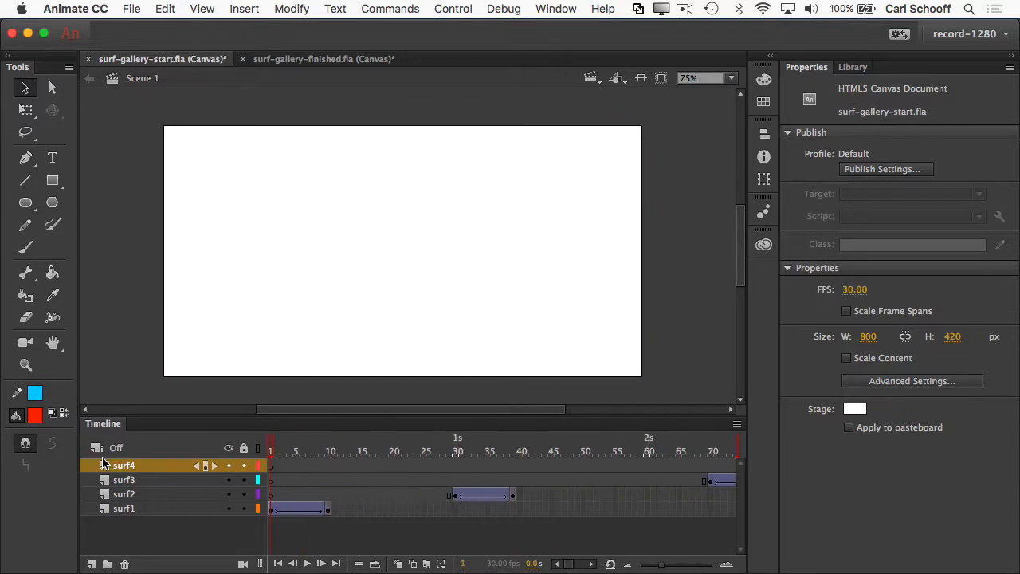
{"action": "left_click_drag", "start_coordinate": [275, 451], "coordinate": [327, 514]}
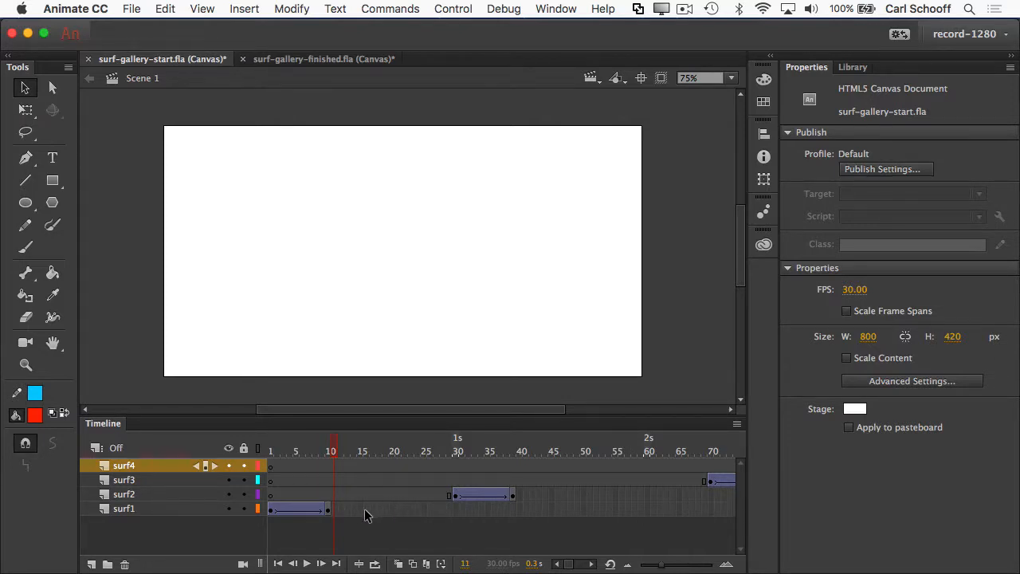
{"action": "left_click_drag", "start_coordinate": [334, 452], "coordinate": [813, 448]}
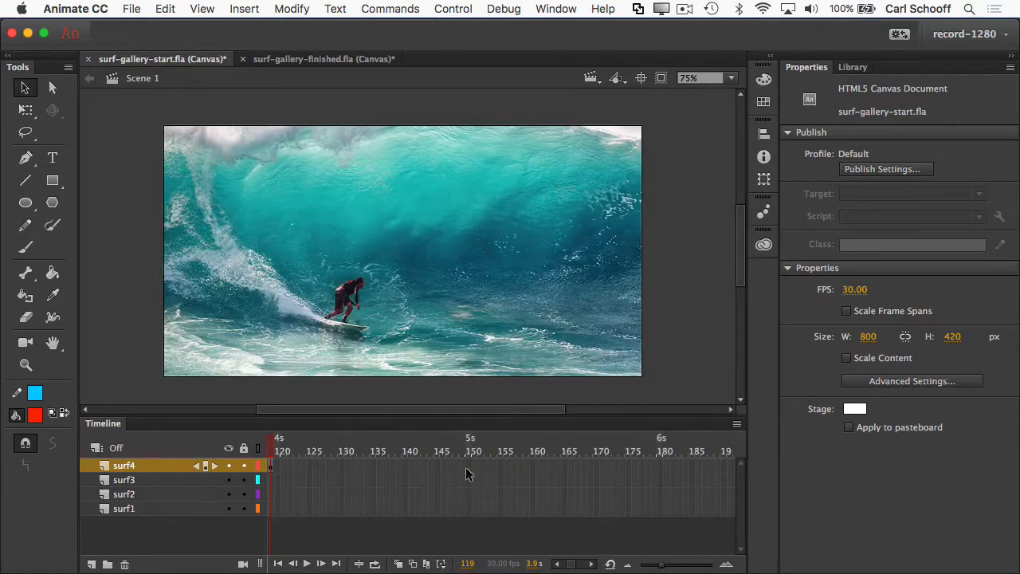
- Extend all four surf layers to frame 150 by inserting frames
{"action": "left_click_drag", "start_coordinate": [271, 451], "coordinate": [703, 448]}
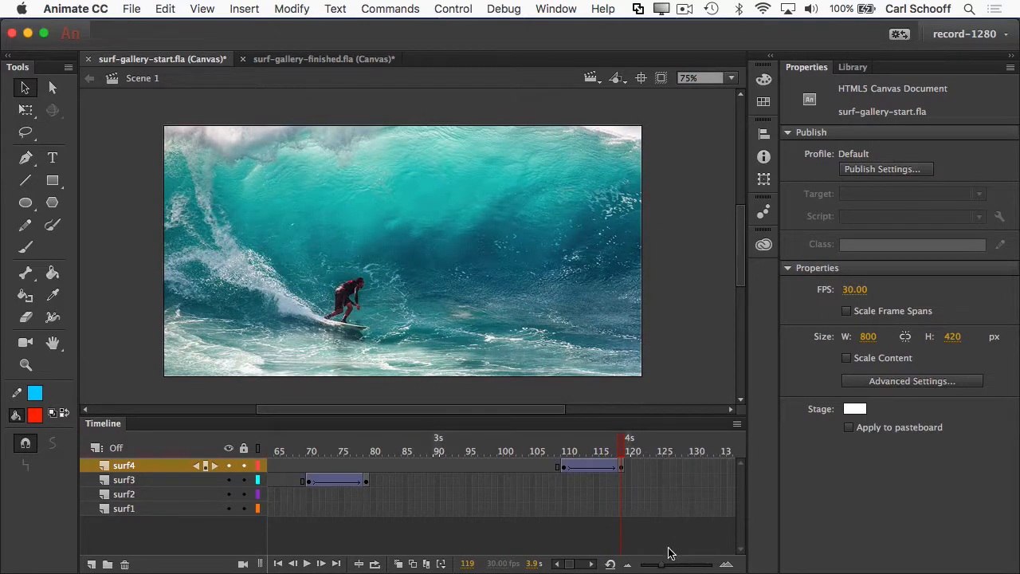
{"action": "left_click", "coordinate": [590, 563]}
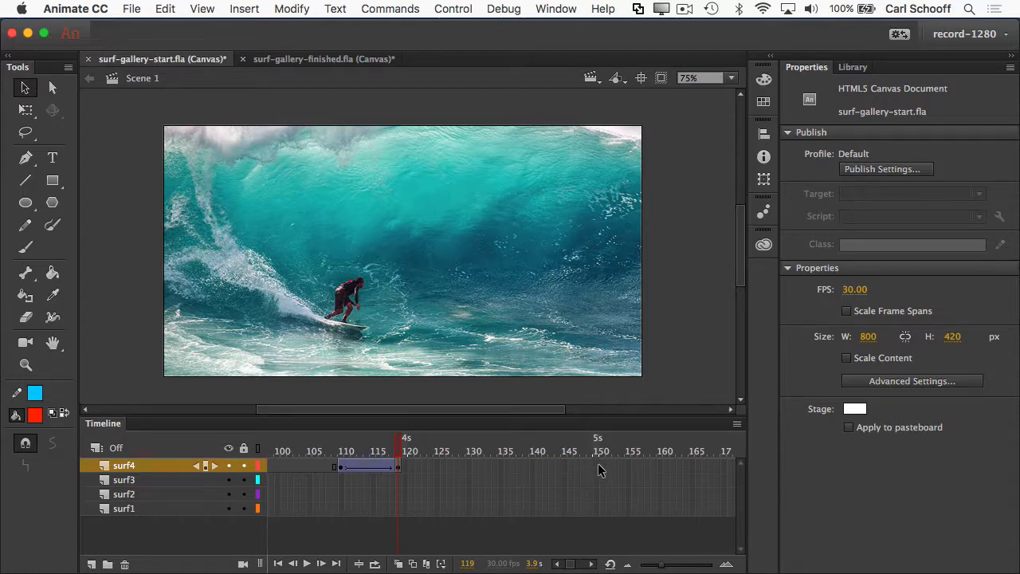
{"action": "mouse_move", "coordinate": [598, 465]}
{"action": "left_mouse_down"}
{"action": "mouse_move", "coordinate": [601, 518]}
{"action": "mouse_move", "coordinate": [594, 482]}
{"action": "left_mouse_up"}
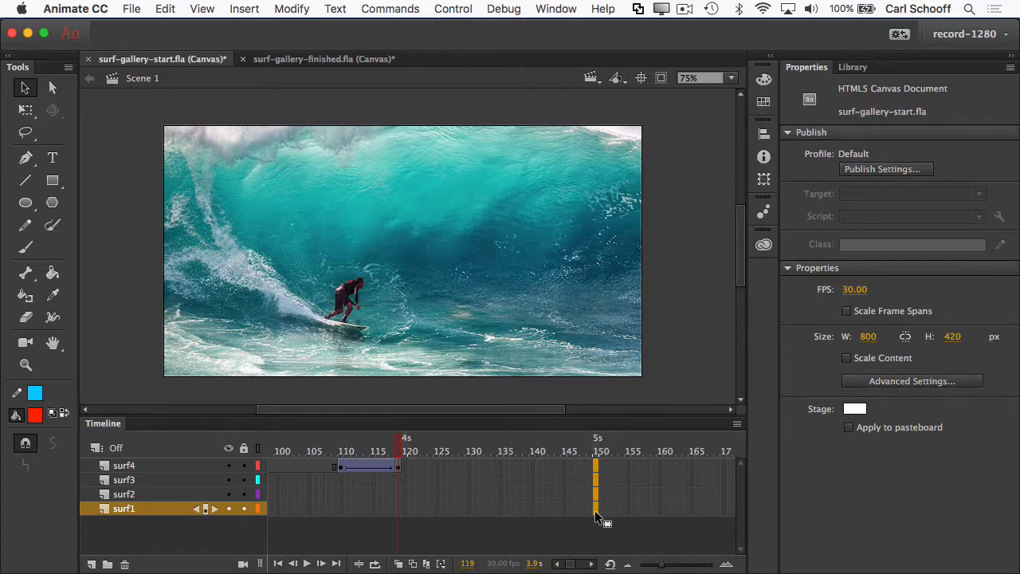
{"action": "key", "text": "F5"}
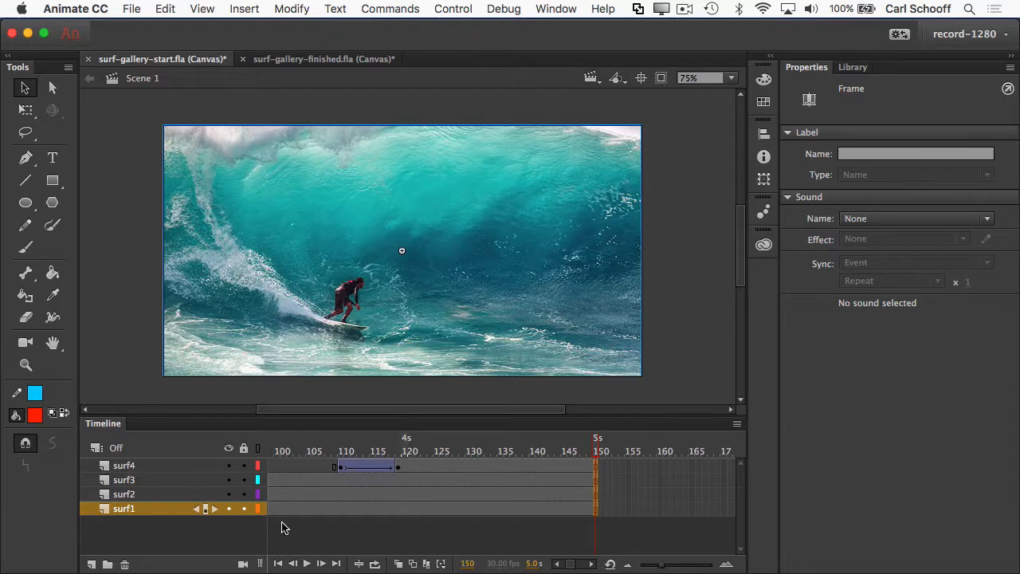
- Play the full animation from frame 1 to review the transitions between images
{"action": "left_click", "coordinate": [278, 563]}
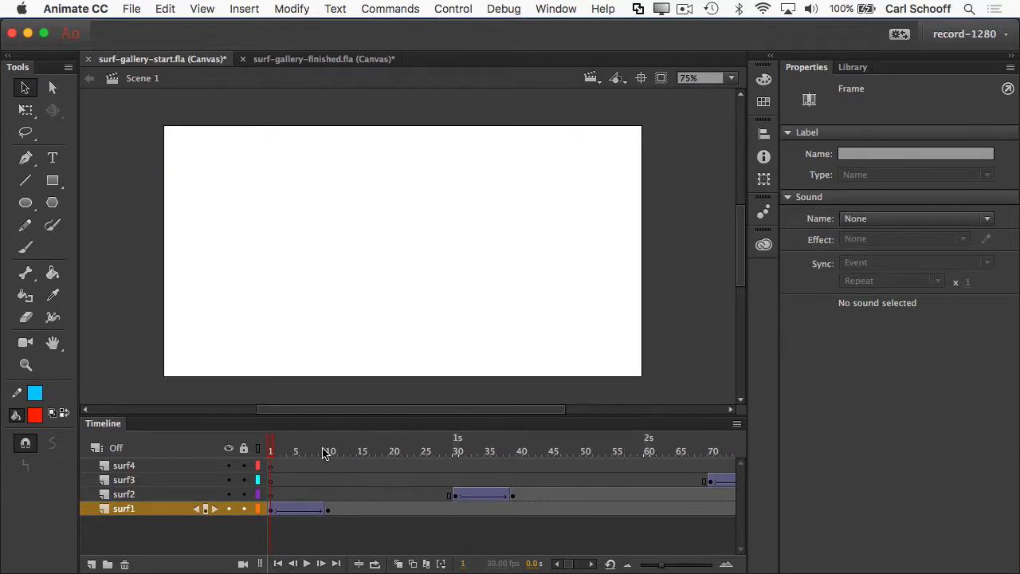
{"action": "key", "text": "Return"}
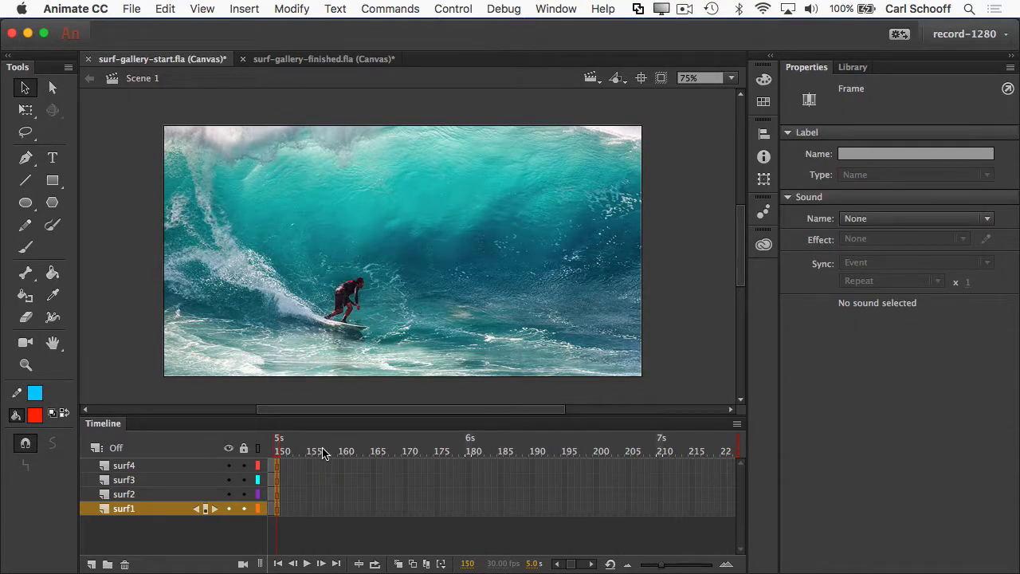
{"action": "key", "text": "Return"}
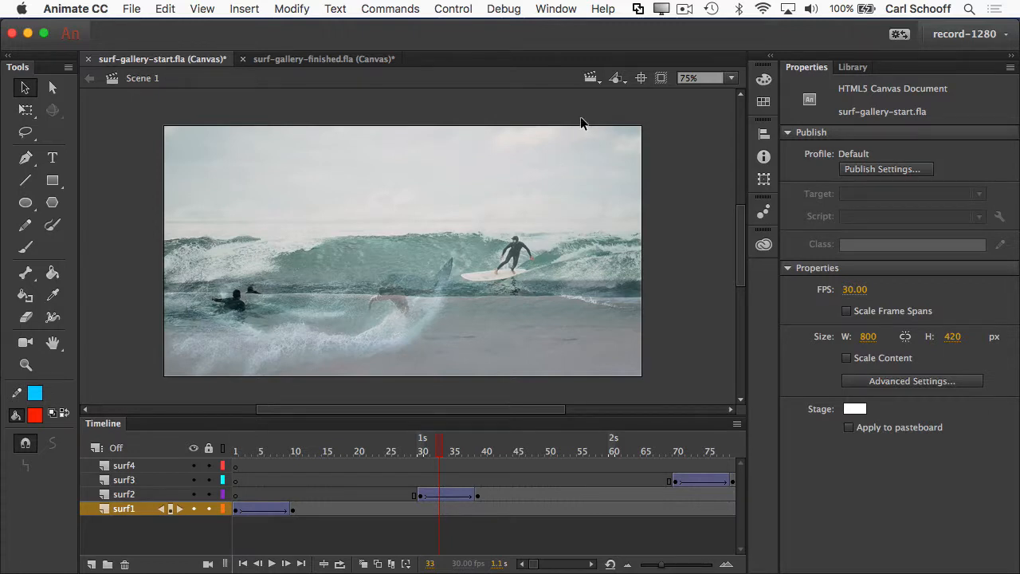
- Examine how long surf1 and surf2 hold on stage between the fade-ins by highlighting the frames between the tweens
{"action": "left_click_drag", "start_coordinate": [437, 457], "coordinate": [296, 463]}
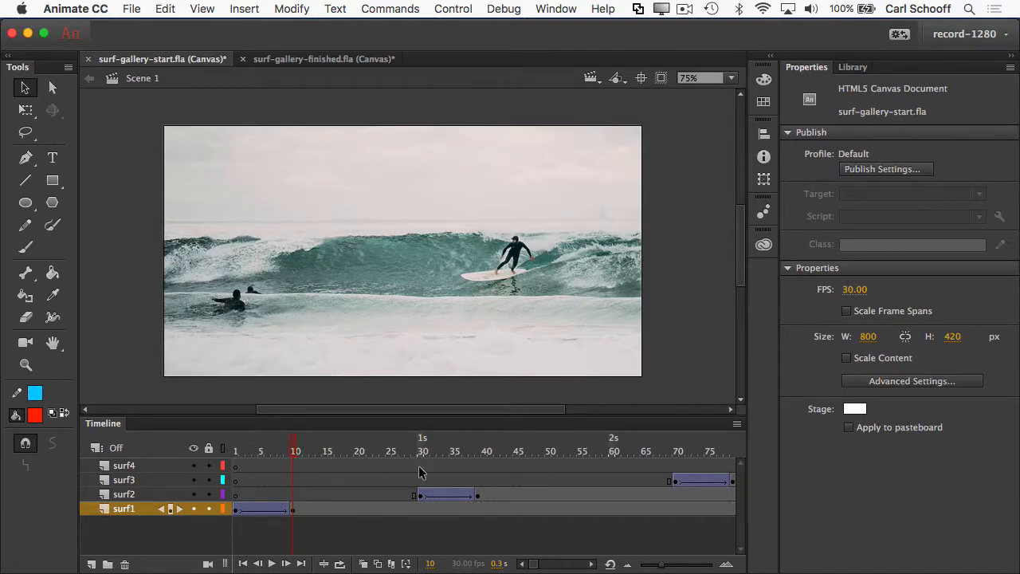
{"action": "left_click_drag", "start_coordinate": [299, 496], "coordinate": [415, 496]}
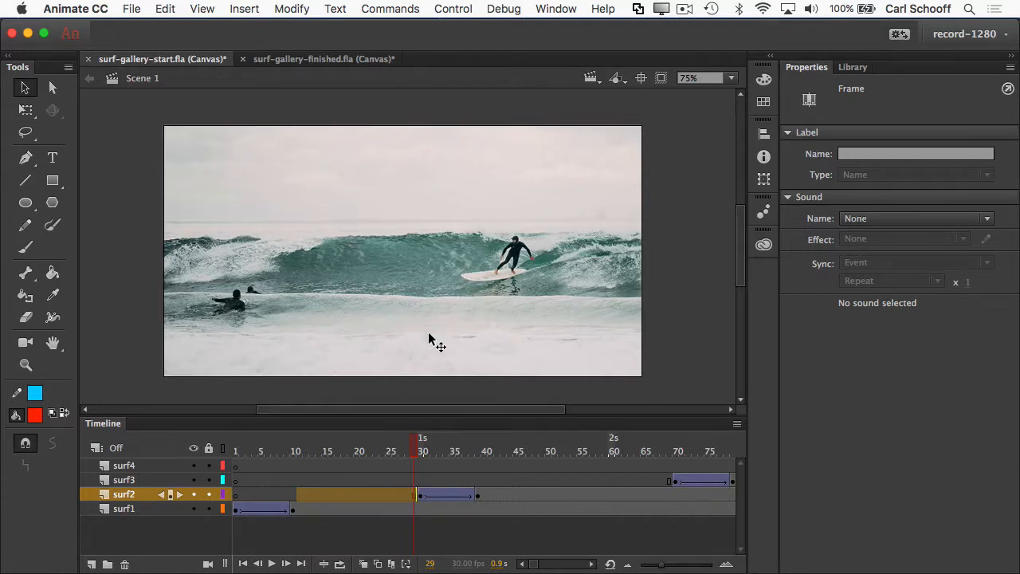
{"action": "left_click", "coordinate": [511, 509]}
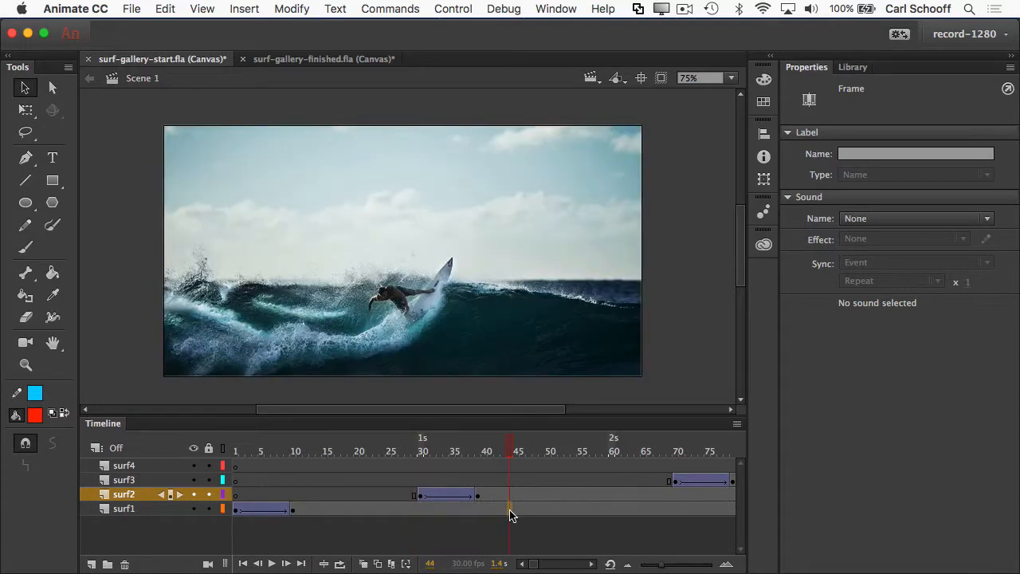
{"action": "left_click_drag", "start_coordinate": [422, 451], "coordinate": [478, 457]}
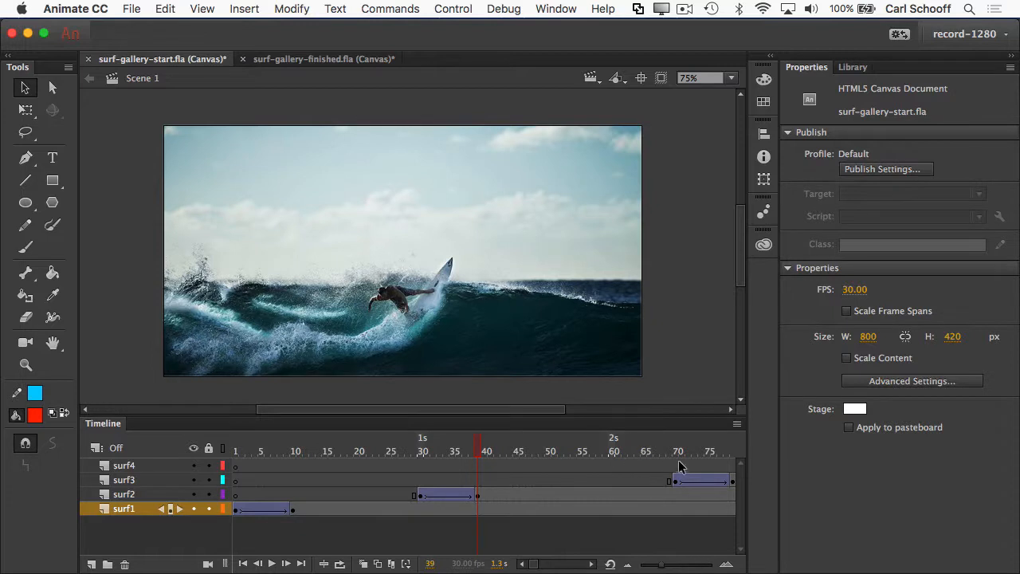
{"action": "left_click_drag", "start_coordinate": [486, 481], "coordinate": [668, 483]}
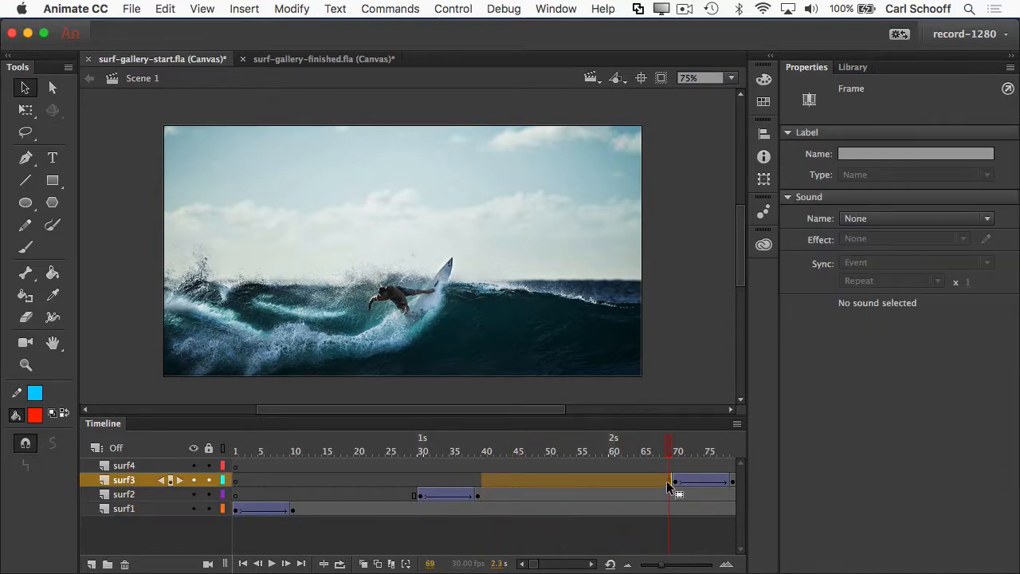
{"action": "left_click", "coordinate": [473, 512]}
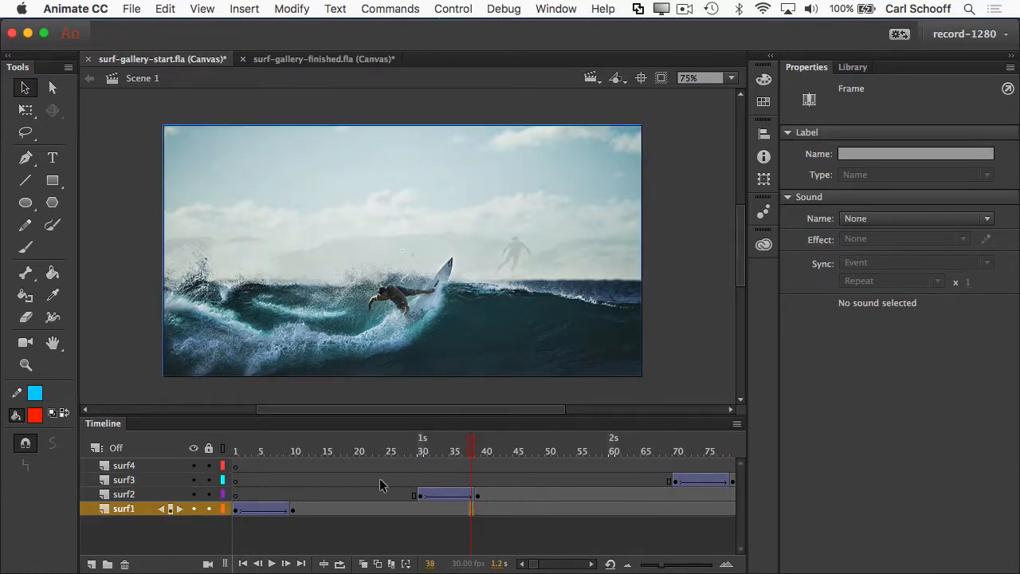
- Try moving the surf2 fade-in tween to start at frame 40, and undo the move
{"action": "left_click", "coordinate": [296, 452]}
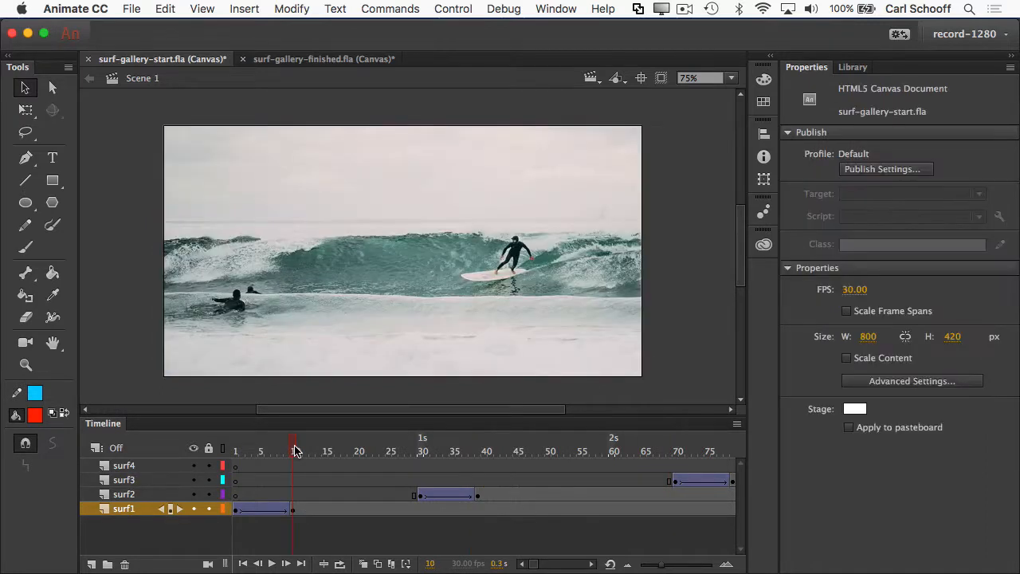
{"action": "left_click", "coordinate": [423, 451]}
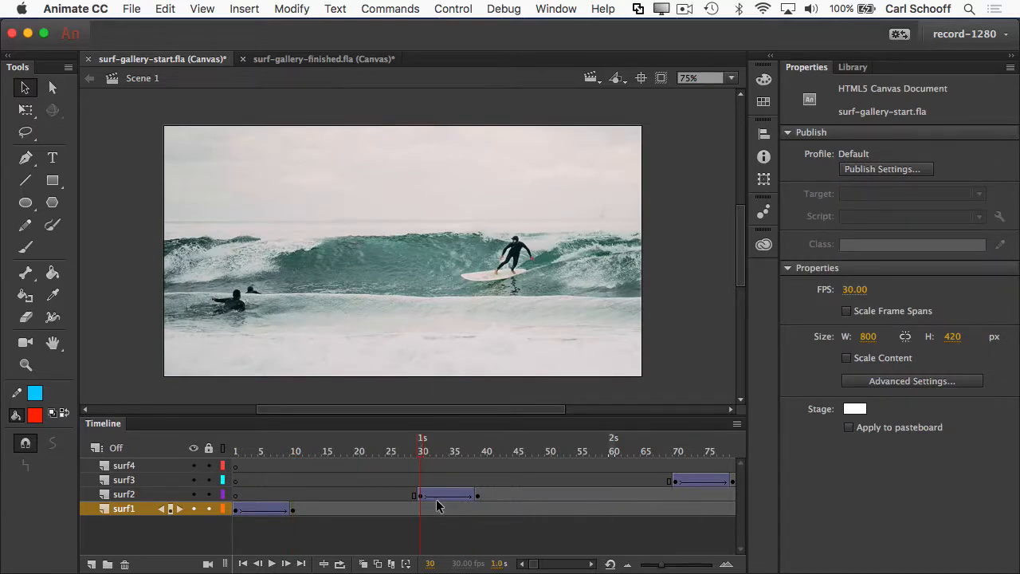
{"action": "left_click_drag", "start_coordinate": [423, 500], "coordinate": [496, 500]}
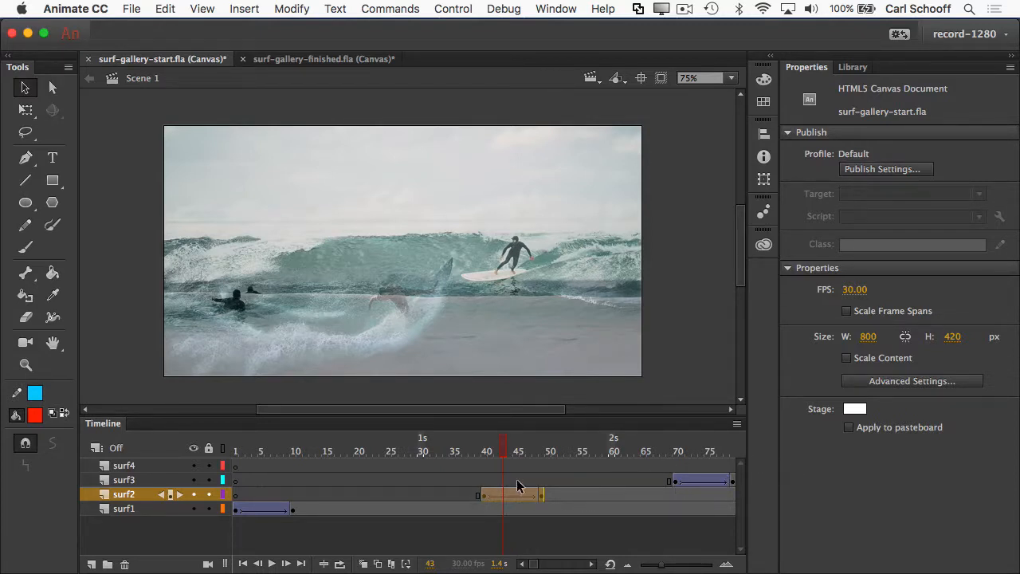
{"action": "key", "text": "super+z"}
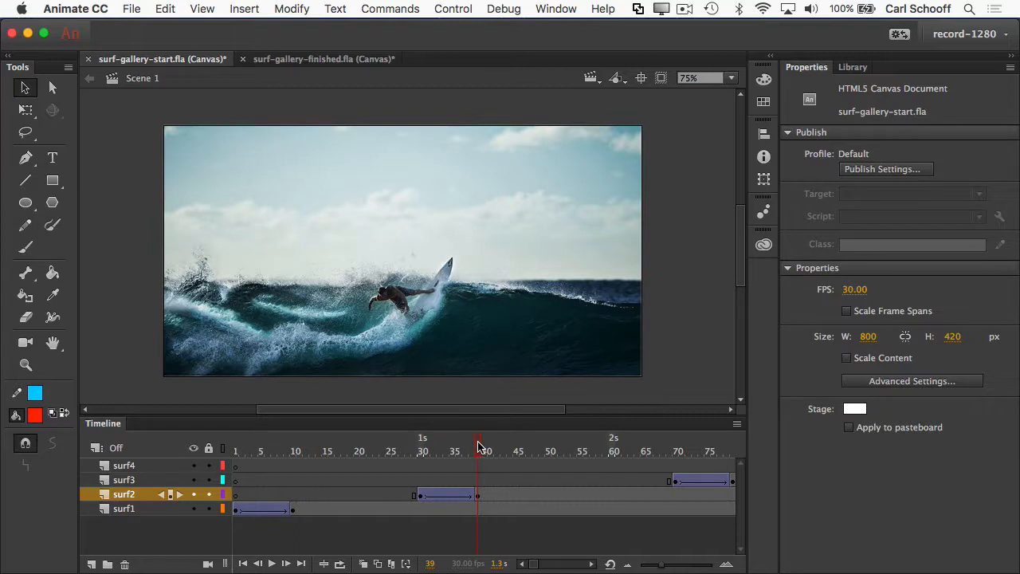
- Lengthen the surf1 fade-in to end at frame 21 by inserting frames inside its tween
{"action": "left_click_drag", "start_coordinate": [480, 445], "coordinate": [268, 454]}
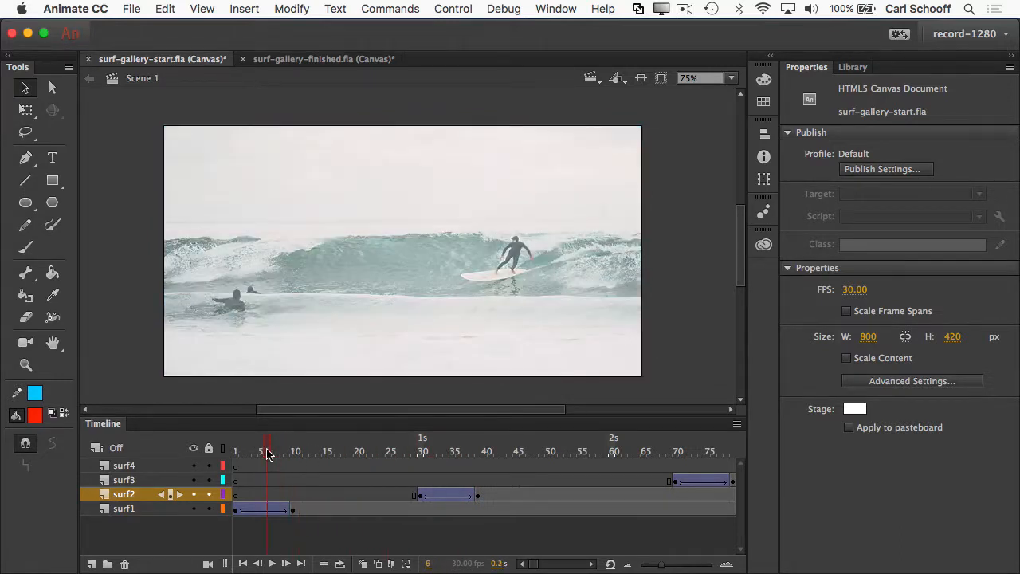
{"action": "left_click", "coordinate": [269, 511]}
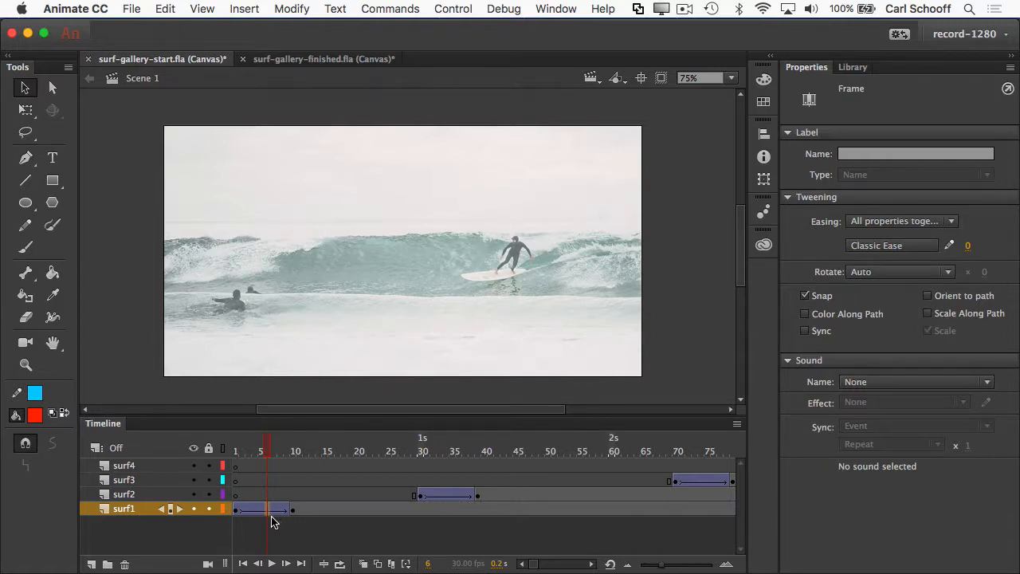
{"action": "key", "text": "F5"}
{"action": "key", "text": "F5"}
{"action": "key", "text": "F5"}
{"action": "key", "text": "F5"}
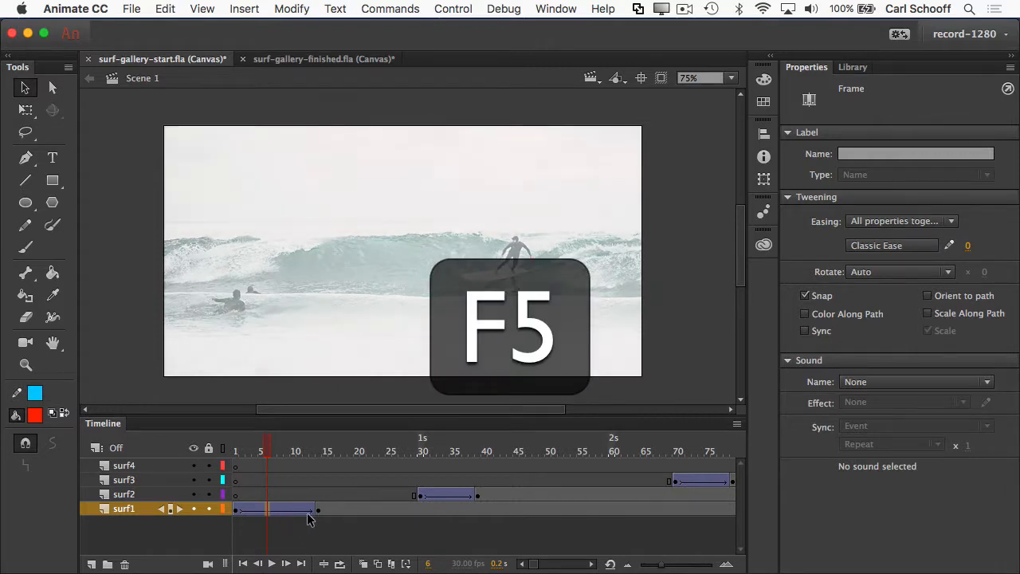
{"action": "key", "text": "F5"}
{"action": "key", "text": "F5"}
{"action": "key", "text": "F5"}
{"action": "key", "text": "F5"}
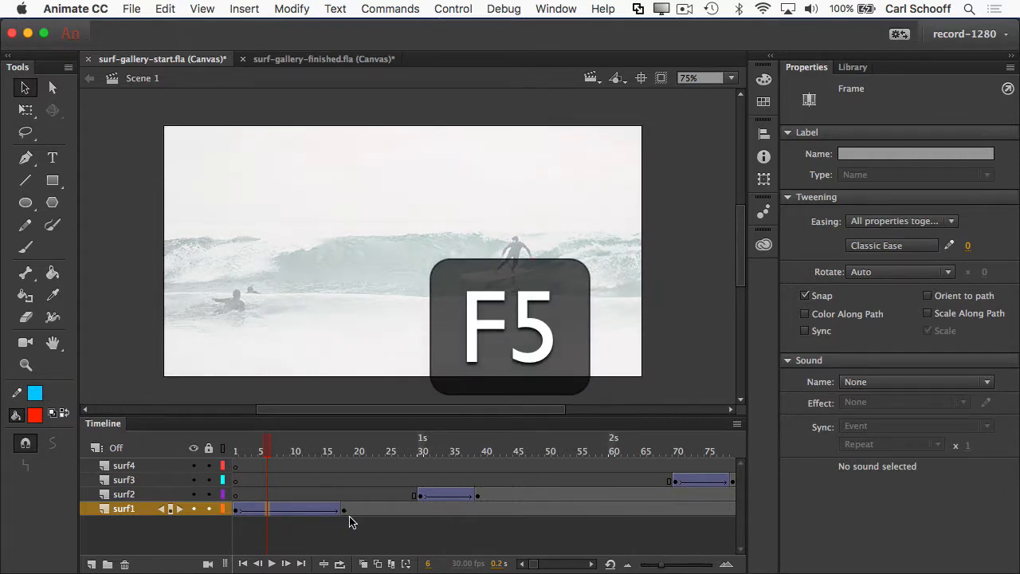
{"action": "key", "text": "F5"}
{"action": "key", "text": "F5"}
{"action": "key", "text": "F5"}
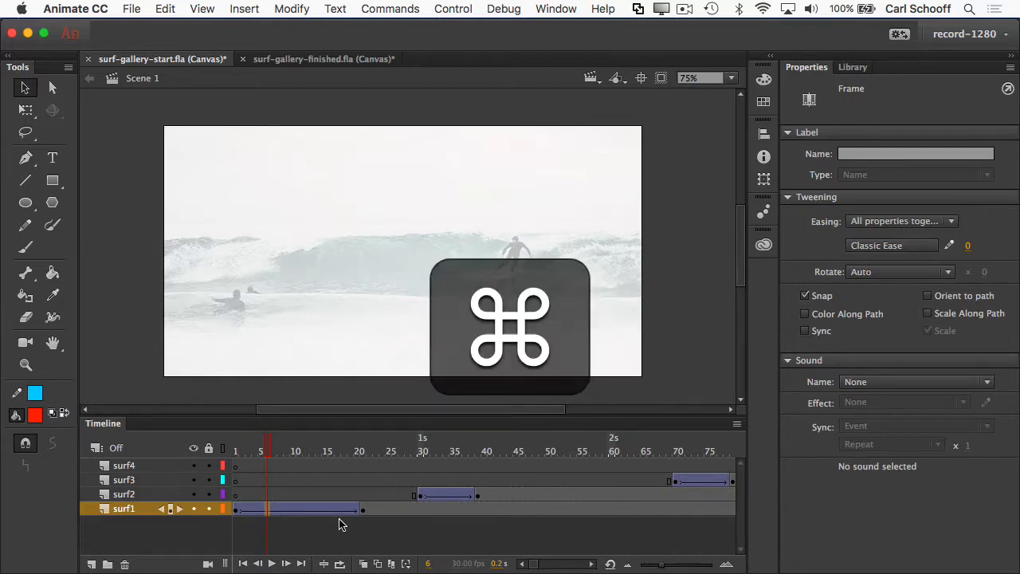
- Undo the frames inserted in the surf1 fade-in until its tween ends at frame 10 again
{"action": "key", "text": "super+z"}
{"action": "key", "text": "super+z"}
{"action": "key", "text": "super+z"}
{"action": "key", "text": "super+z"}
{"action": "key", "text": "super+z"}
{"action": "key", "text": "super+z"}
{"action": "key", "text": "super+z"}
{"action": "key", "text": "super+z"}
{"action": "key", "text": "super+z"}
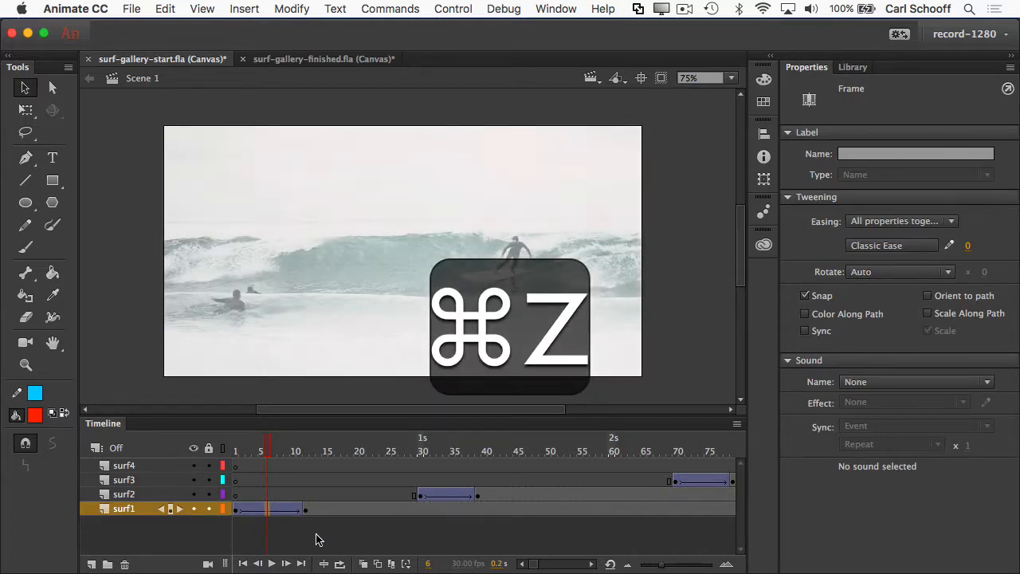
{"action": "key", "text": "super+z"}
{"action": "key", "text": "super+z"}
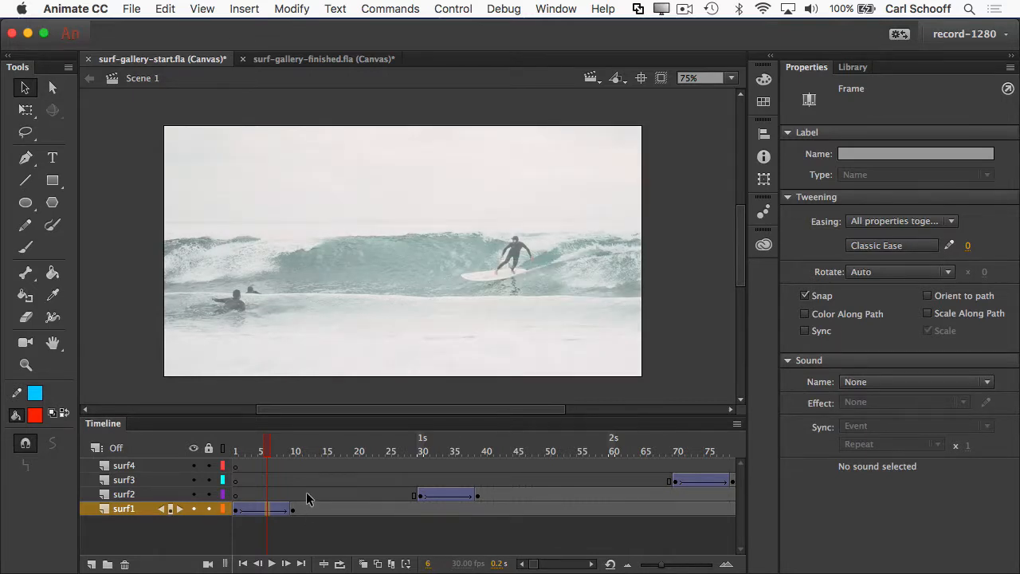
- Try inserting seven frames across all layers at frame 6, inside the surf1 fade-in, with no frame selected
{"action": "left_click", "coordinate": [306, 494]}
{"action": "left_click_drag", "start_coordinate": [301, 452], "coordinate": [258, 451]}
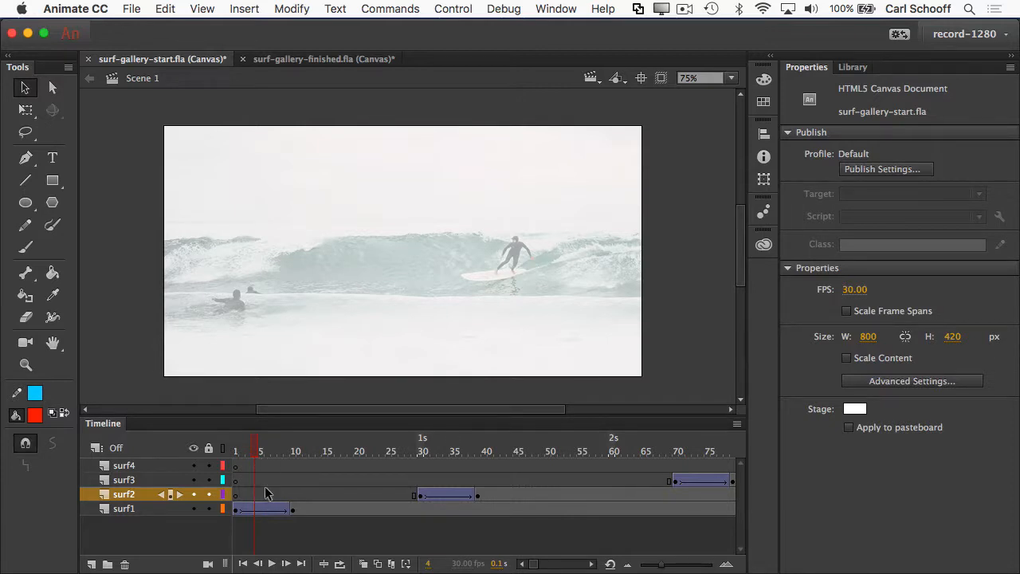
{"action": "left_click_drag", "start_coordinate": [260, 451], "coordinate": [271, 449]}
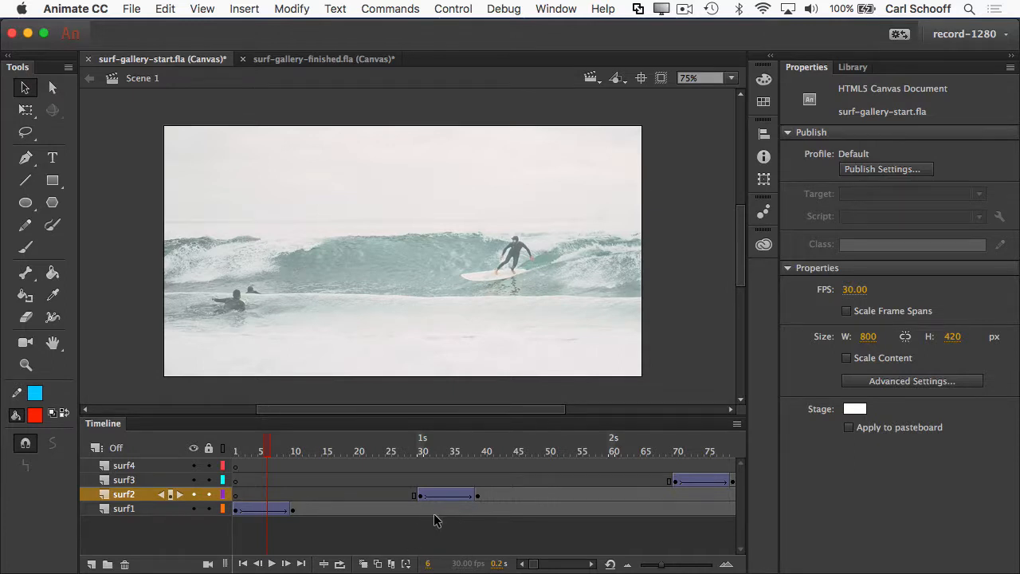
{"action": "key", "text": "F5"}
{"action": "key", "text": "F5"}
{"action": "key", "text": "F5"}
{"action": "key", "text": "F5"}
{"action": "key", "text": "F5"}
{"action": "key", "text": "F5"}
{"action": "key", "text": "F5"}
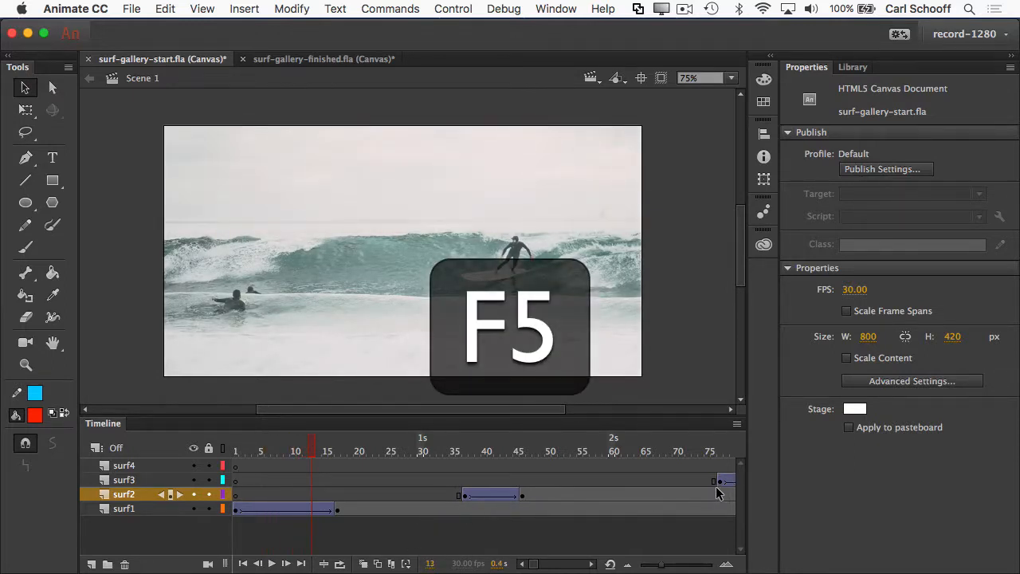
- Undo the seven frames inserted across all layers inside the surf1 fade-in
{"action": "key", "text": "super+z"}
{"action": "key", "text": "super+z"}
{"action": "key", "text": "super+z"}
{"action": "key", "text": "super+z"}
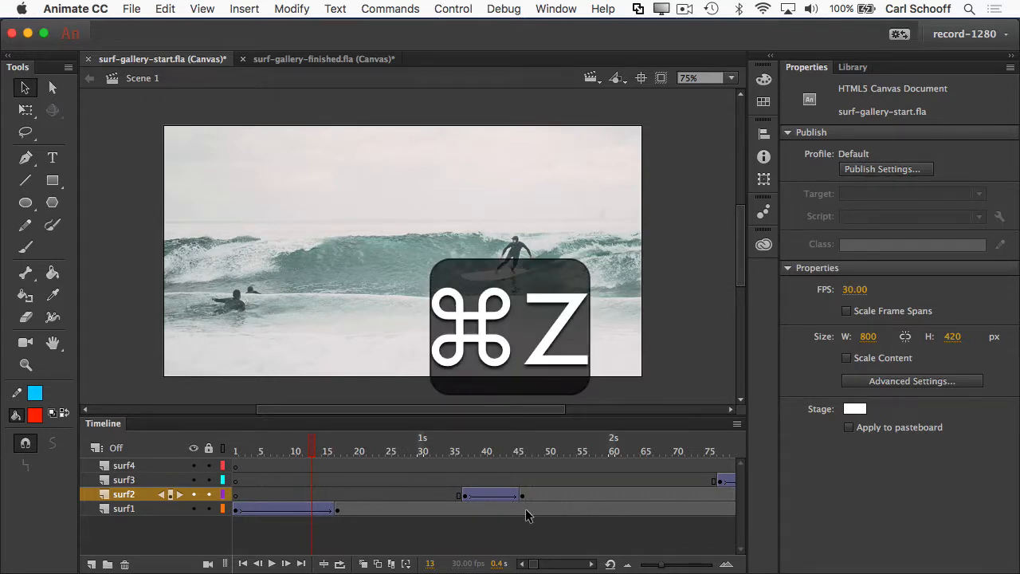
{"action": "key", "text": "super+z"}
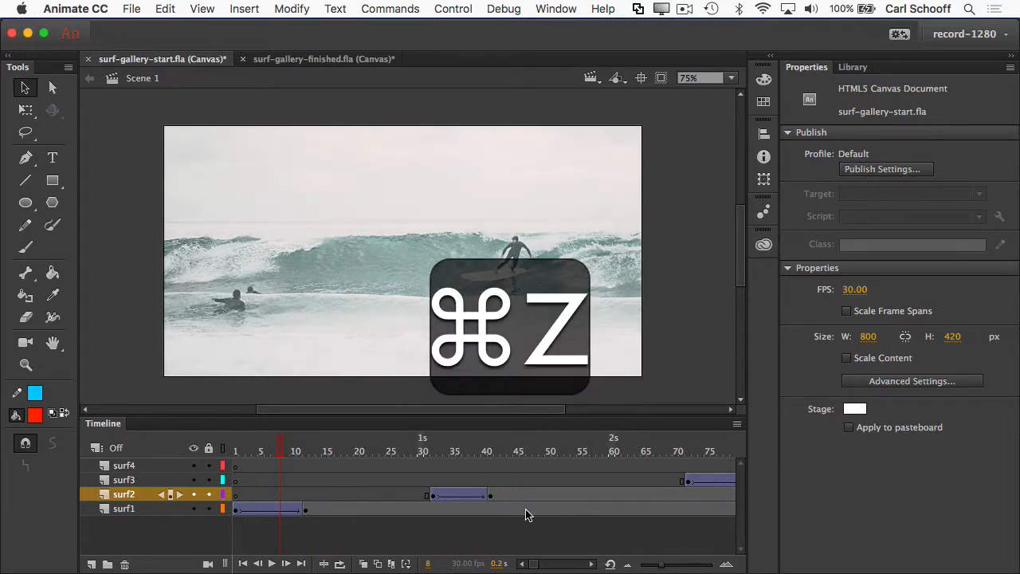
{"action": "key", "text": "super+z"}
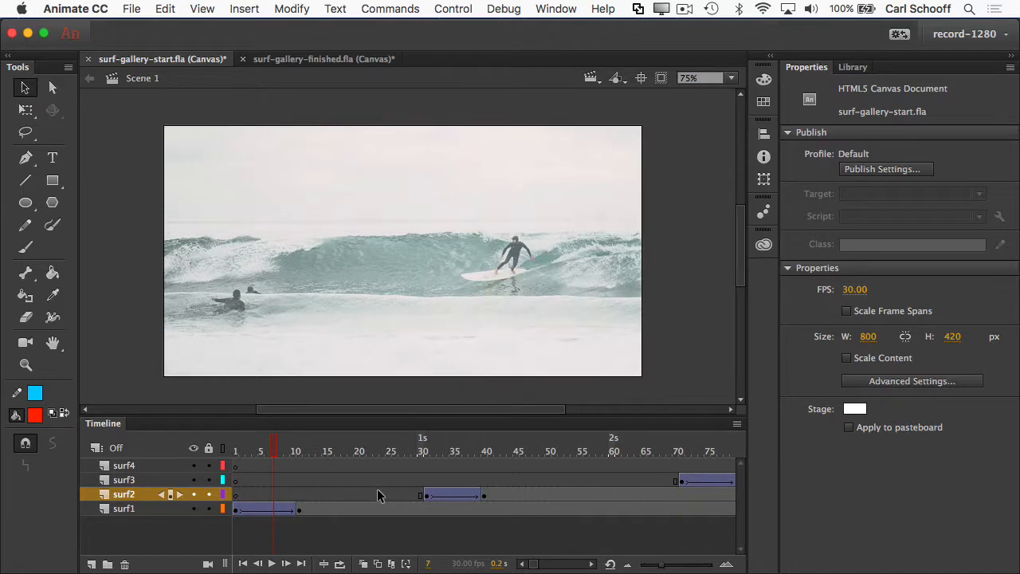
{"action": "key", "text": "super+z"}
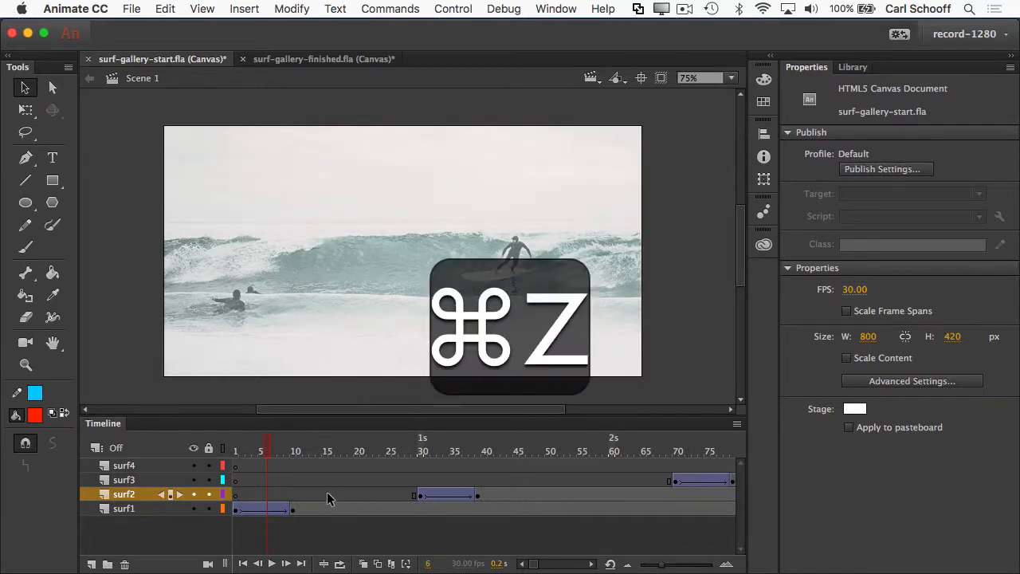
- Insert 11 frames across all layers at frame 22, in the surf1 hold, so the surf2 fade-in starts at frame 41
{"action": "left_click", "coordinate": [281, 446]}
{"action": "left_click_drag", "start_coordinate": [282, 448], "coordinate": [345, 449]}
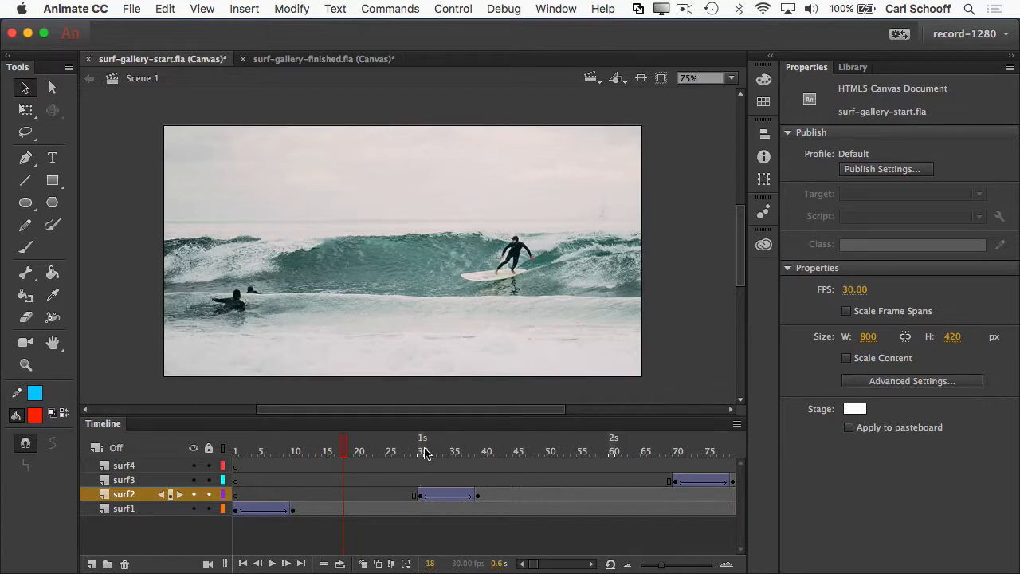
{"action": "left_click_drag", "start_coordinate": [363, 450], "coordinate": [381, 430]}
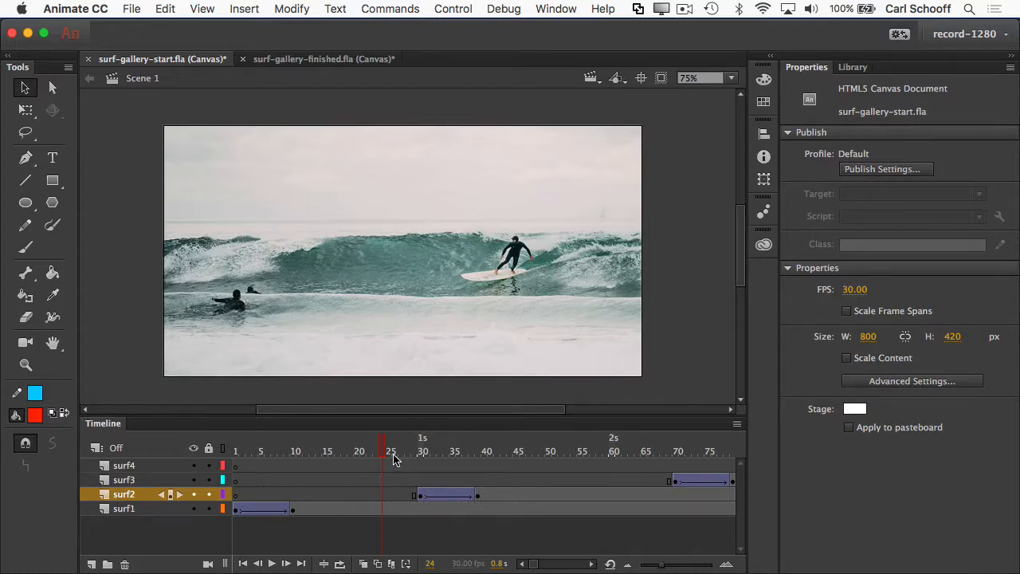
{"action": "left_click_drag", "start_coordinate": [378, 448], "coordinate": [369, 450]}
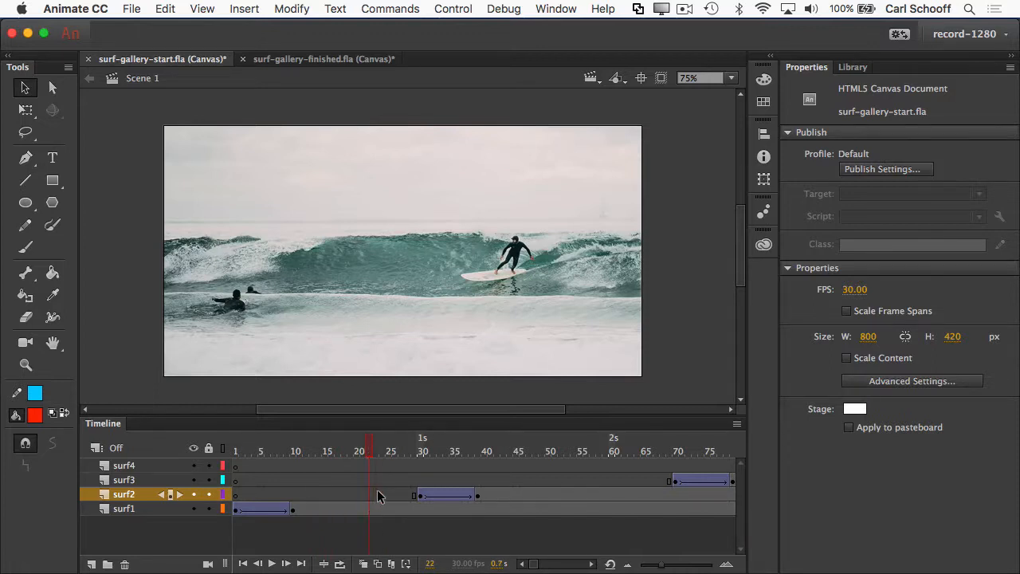
{"action": "key", "text": "F5"}
{"action": "key", "text": "F5"}
{"action": "key", "text": "F5"}
{"action": "key", "text": "F5"}
{"action": "key", "text": "F5"}
{"action": "key", "text": "F5"}
{"action": "key", "text": "F5"}
{"action": "key", "text": "F5"}
{"action": "key", "text": "F5"}
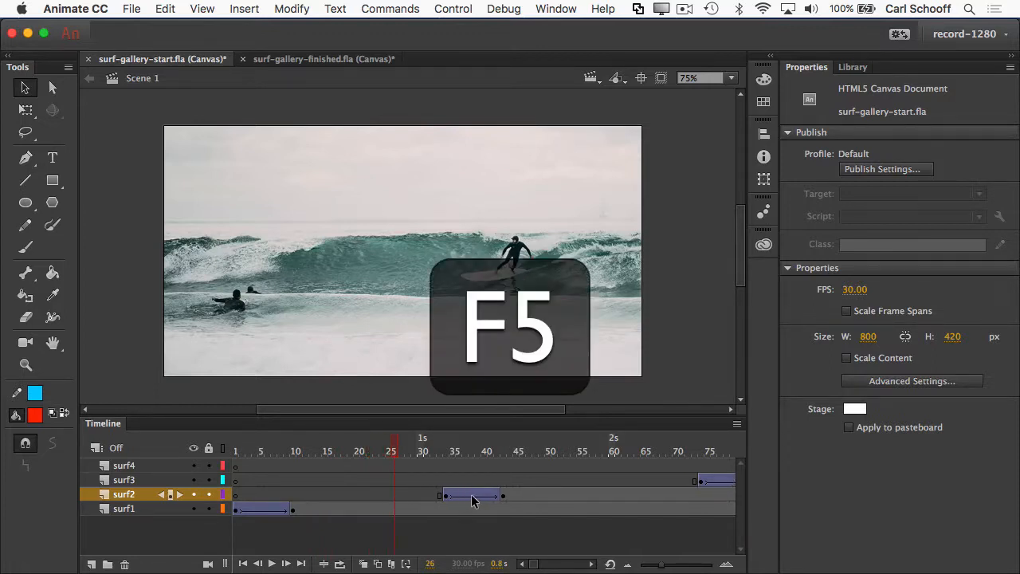
{"action": "key", "text": "F5"}
{"action": "key", "text": "F5"}
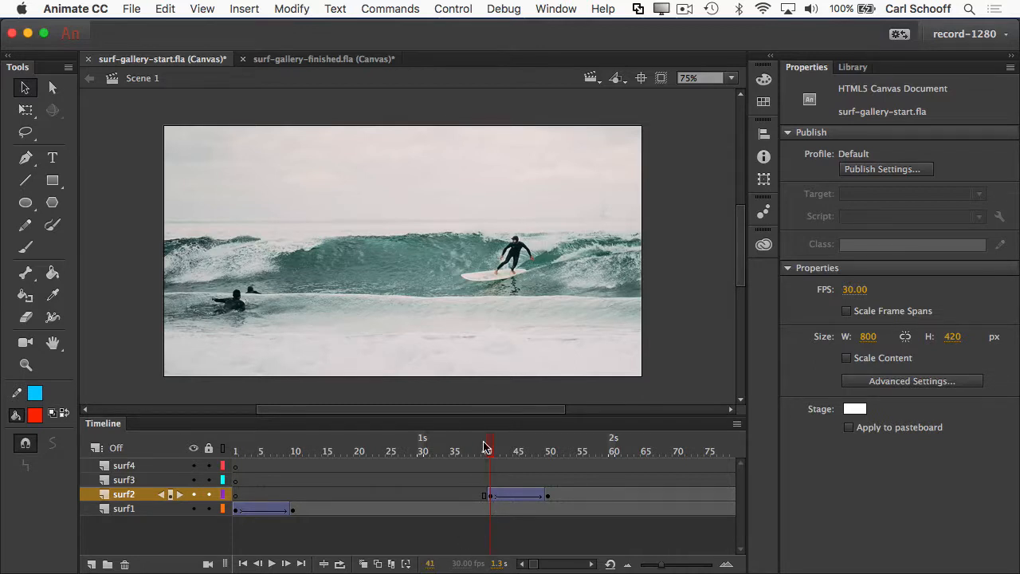
- Remove one frame from all layers at frame 36 so the surf2 fade-in starts at frame 40
{"action": "left_click_drag", "start_coordinate": [485, 448], "coordinate": [458, 451]}
{"action": "key", "text": "shift"}
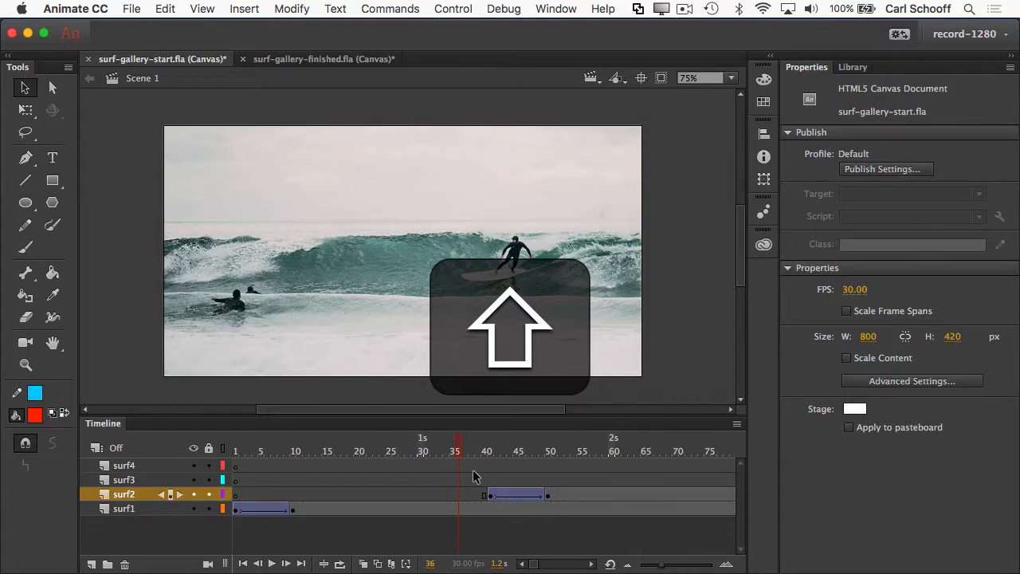
{"action": "key", "text": "shift+F5"}
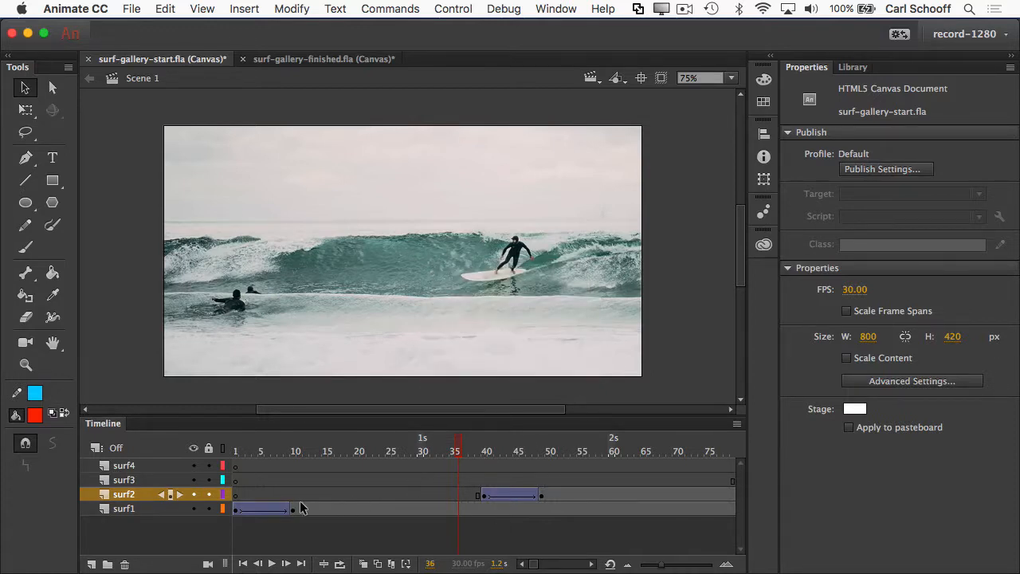
- Highlight the hold between the surf1 and surf2 fade-ins, and extend the surf2 tween to end at frame 50
{"action": "left_click_drag", "start_coordinate": [293, 500], "coordinate": [480, 498]}
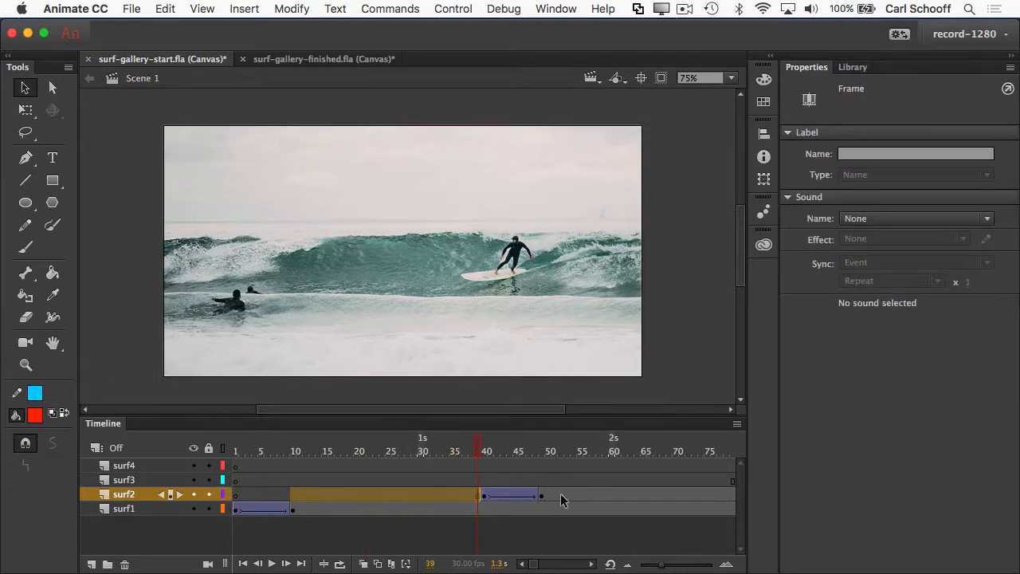
{"action": "left_click", "coordinate": [585, 502]}
{"action": "left_click", "coordinate": [586, 507]}
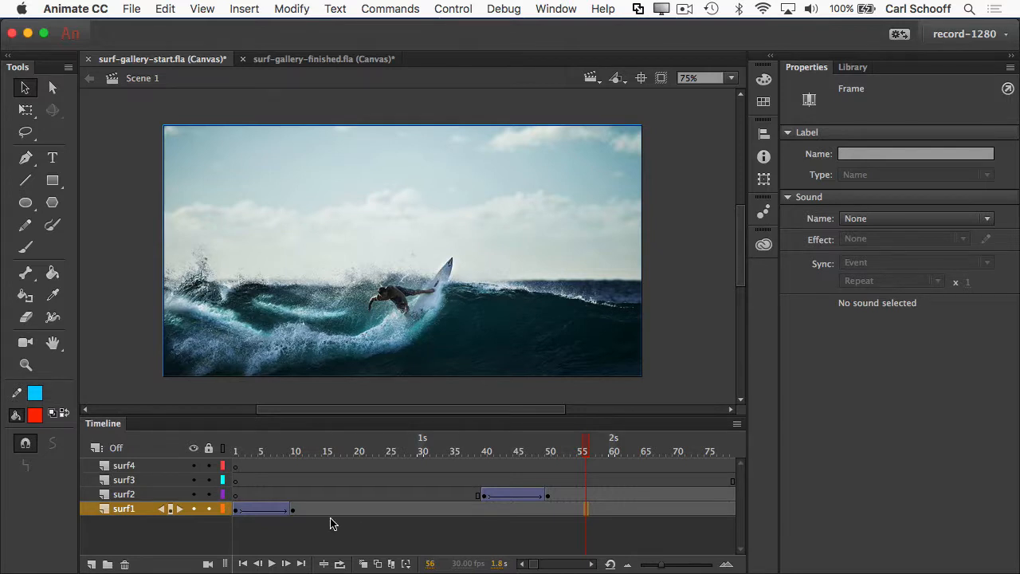
- Play the animation from frame 1 to review the lengthened surf1 hold before surf2 fades in
{"action": "left_click", "coordinate": [244, 563]}
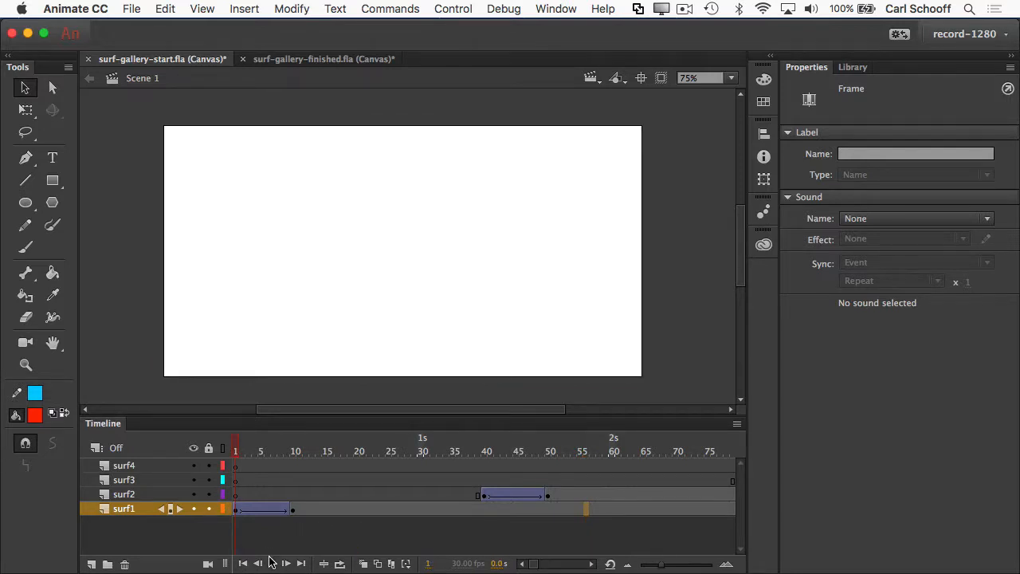
{"action": "left_click", "coordinate": [271, 564]}
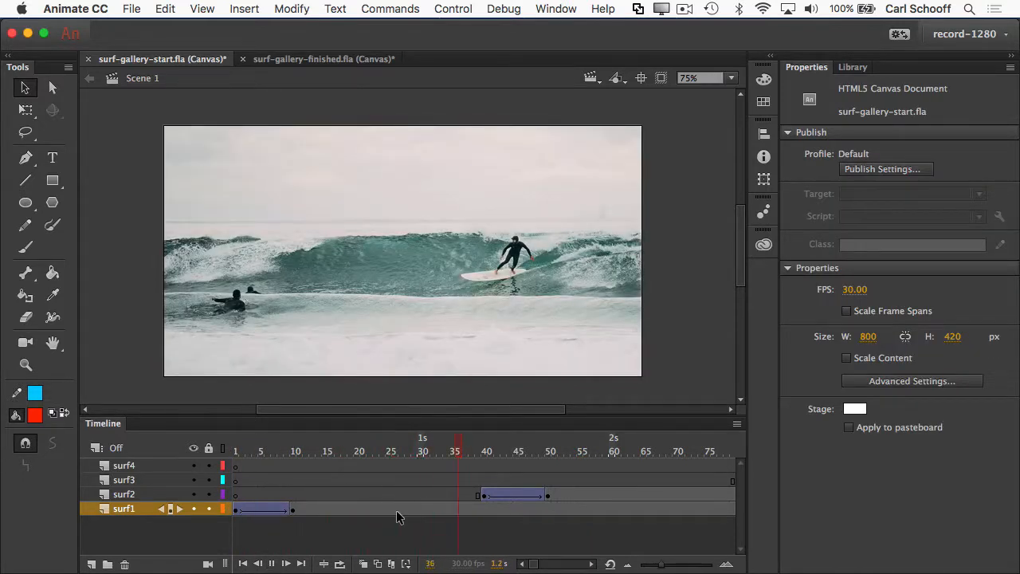